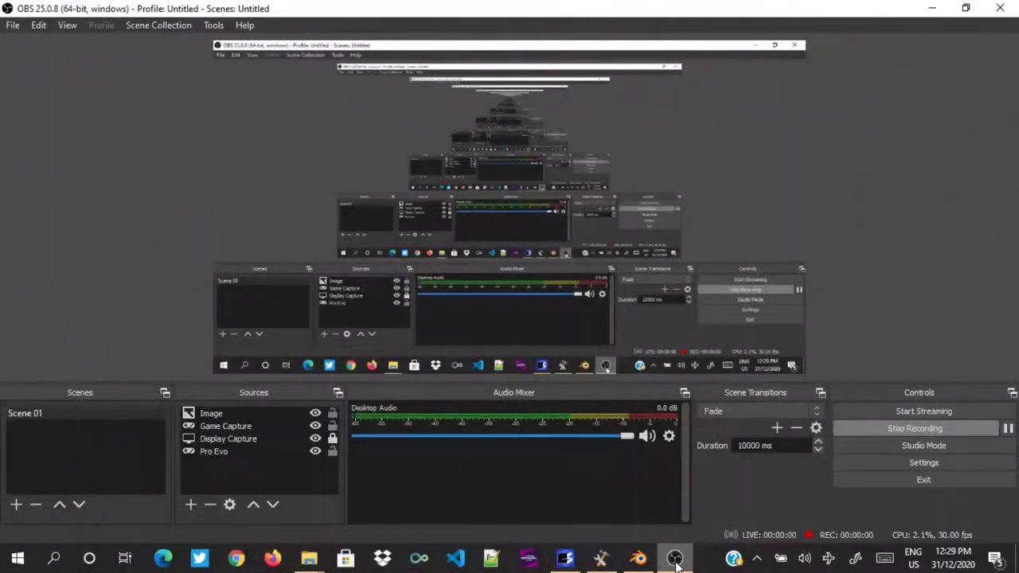
Step: Minimise OBS Studio so it keeps recording in the background
{"action": "left_click", "coordinate": [675, 559]}
Step: Import face_high.fmdl from 114053\#Win\face_fpk, reached via the 'real' bookmark, with Import FACE
{"action": "left_click", "coordinate": [638, 558]}
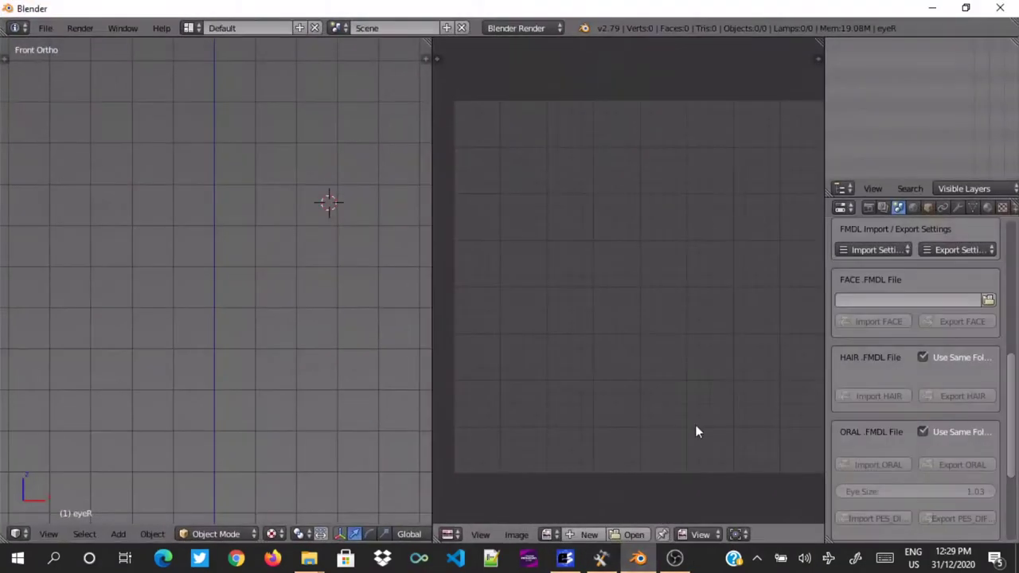
{"action": "left_click", "coordinate": [988, 300]}
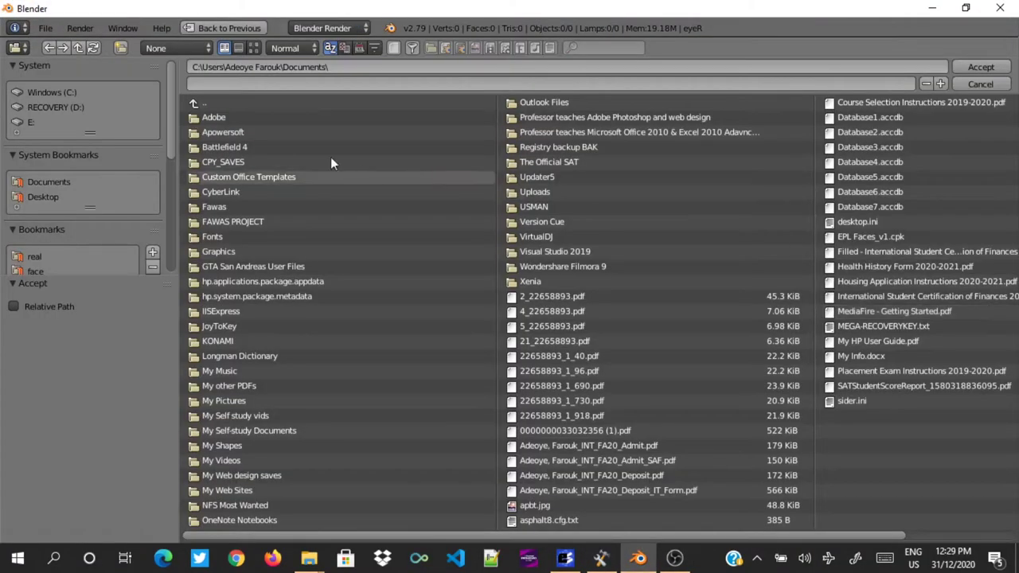
{"action": "scroll", "coordinate": [36, 229], "scroll_direction": "down", "scroll_amount": 2}
{"action": "left_click", "coordinate": [34, 196]}
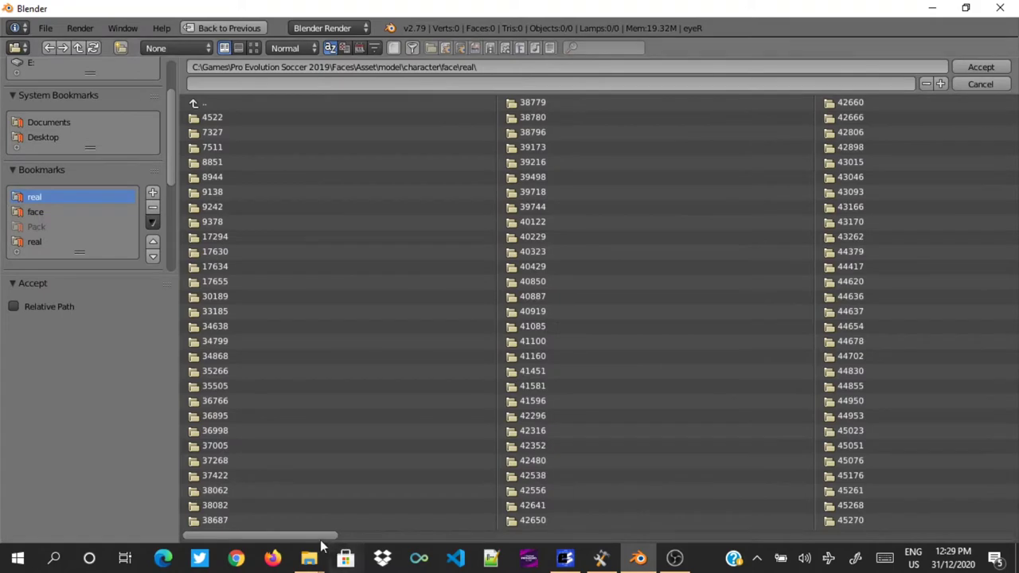
{"action": "left_click_drag", "start_coordinate": [344, 537], "coordinate": [804, 558]}
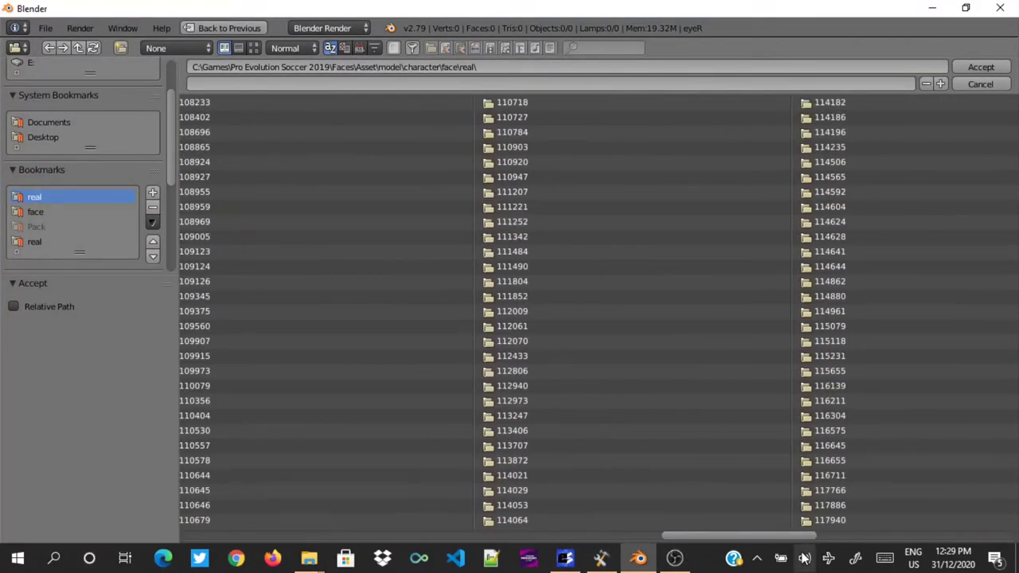
{"action": "left_click", "coordinate": [641, 517]}
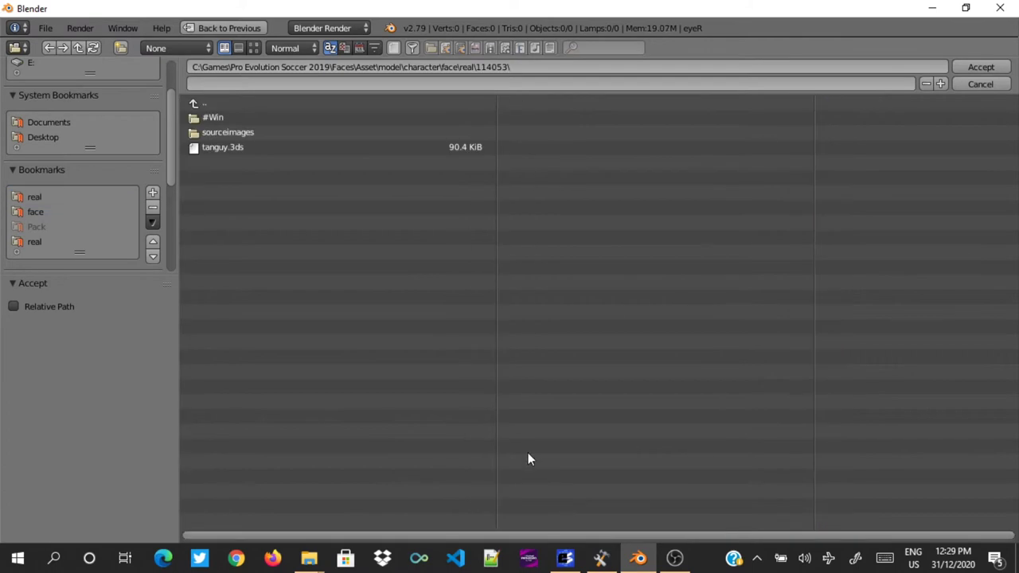
{"action": "left_click", "coordinate": [293, 118]}
{"action": "left_click", "coordinate": [293, 118]}
{"action": "double_click", "coordinate": [319, 129]}
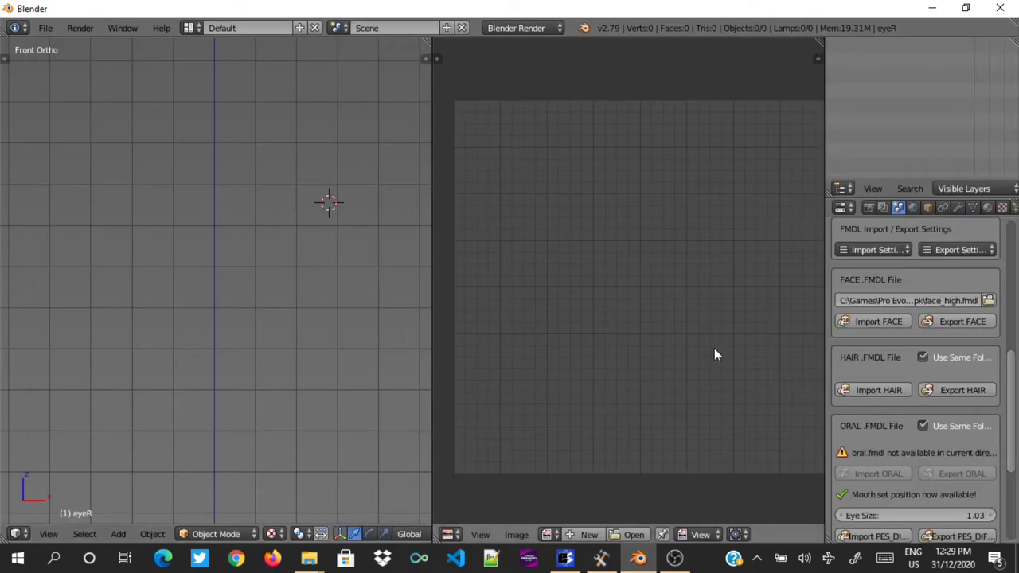
{"action": "scroll", "coordinate": [885, 313], "scroll_direction": "down", "scroll_amount": 1}
{"action": "left_click", "coordinate": [876, 292]}
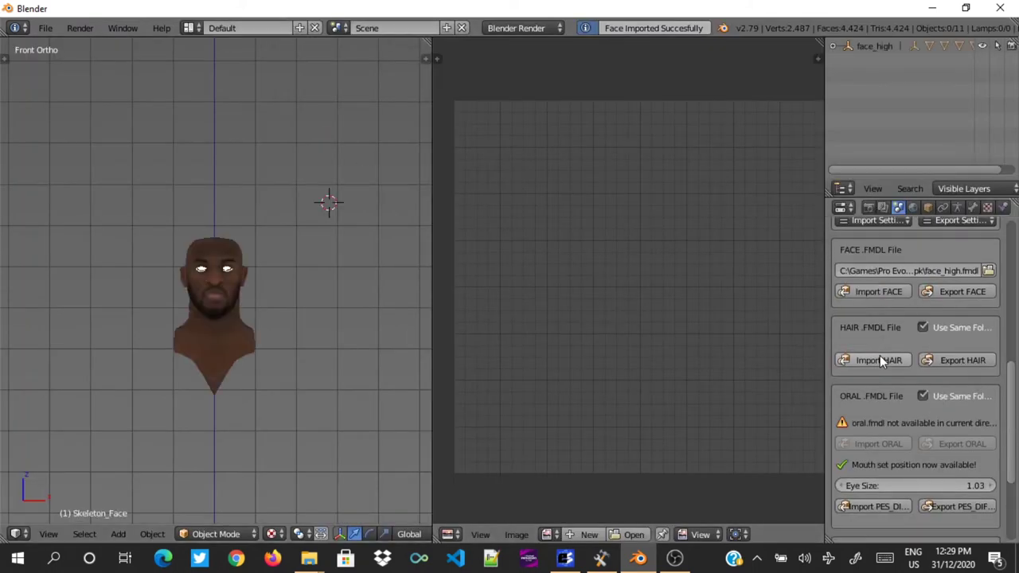
Step: Import the matching hair model with Import HAIR
{"action": "left_click", "coordinate": [880, 359]}
{"action": "scroll", "coordinate": [226, 310], "scroll_direction": "up", "scroll_amount": 7}
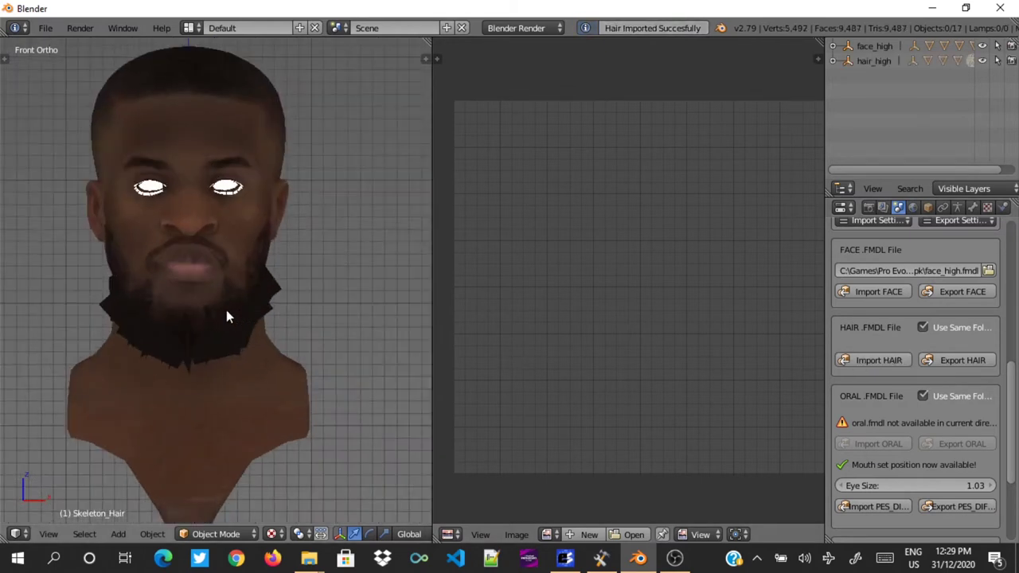
{"action": "scroll", "coordinate": [215, 298], "scroll_direction": "down", "scroll_amount": 4}
{"action": "scroll", "coordinate": [206, 278], "scroll_direction": "down", "scroll_amount": 1}
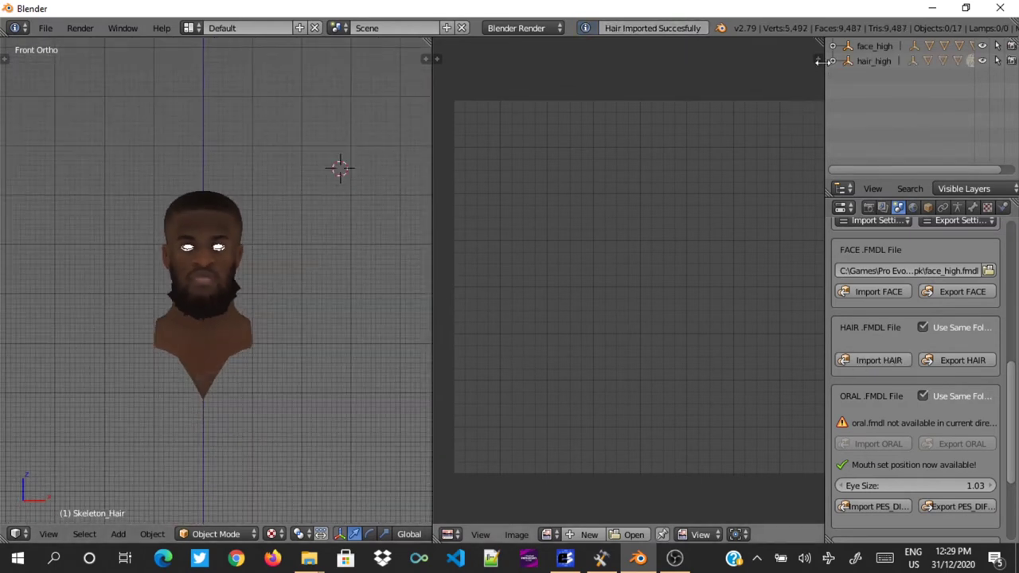
Step: Expand face_high, hair_high and MESH_hair_high, and enlarge the Outliner panel
{"action": "left_click", "coordinate": [832, 45]}
{"action": "left_click", "coordinate": [833, 105]}
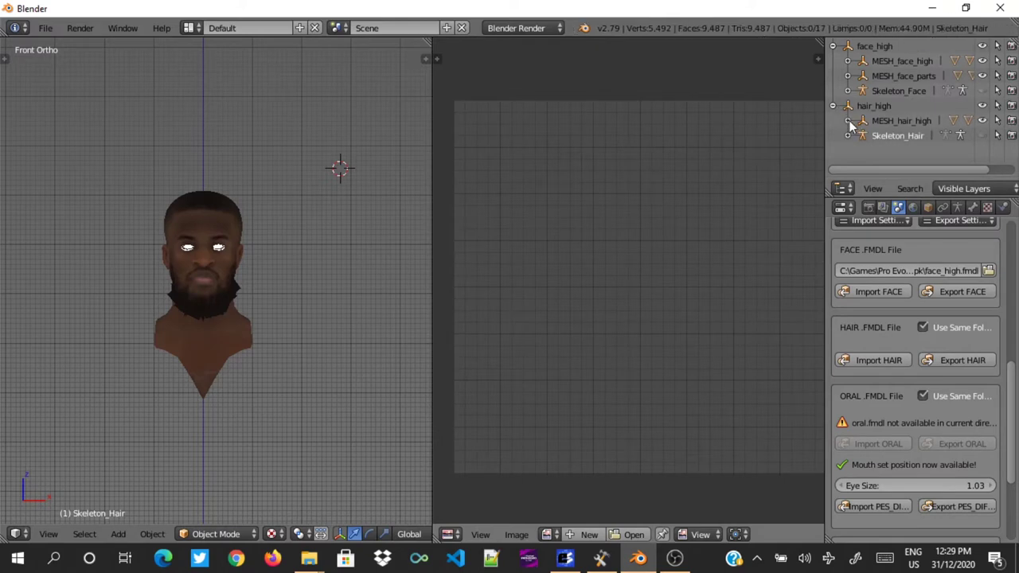
{"action": "left_click", "coordinate": [848, 120]}
{"action": "left_click_drag", "start_coordinate": [826, 91], "coordinate": [670, 94]}
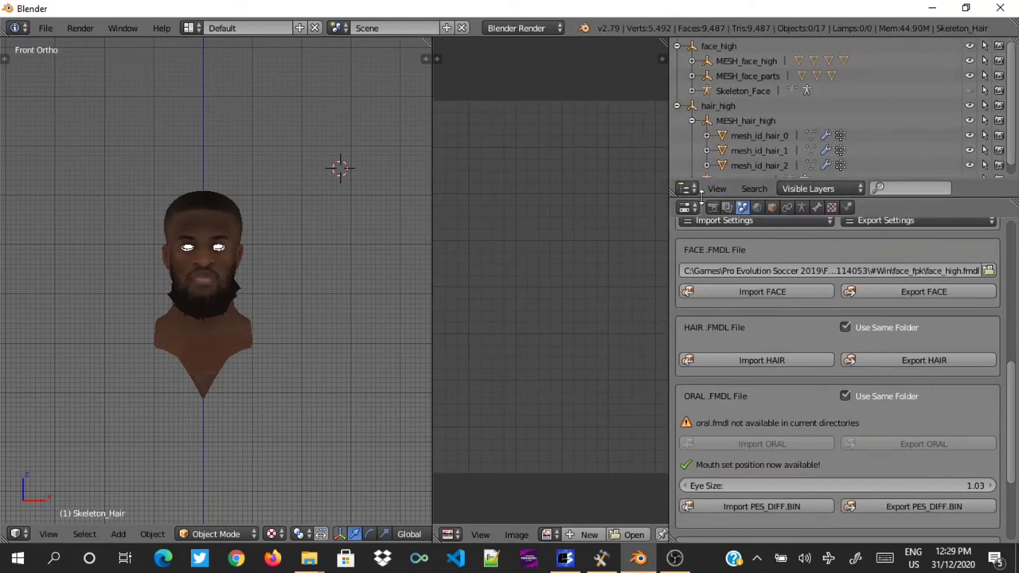
{"action": "left_click_drag", "start_coordinate": [703, 199], "coordinate": [705, 238]}
Step: Delete mesh_id_face_0 and mesh_id_face_2 from MESH_face_high
{"action": "left_click", "coordinate": [692, 62]}
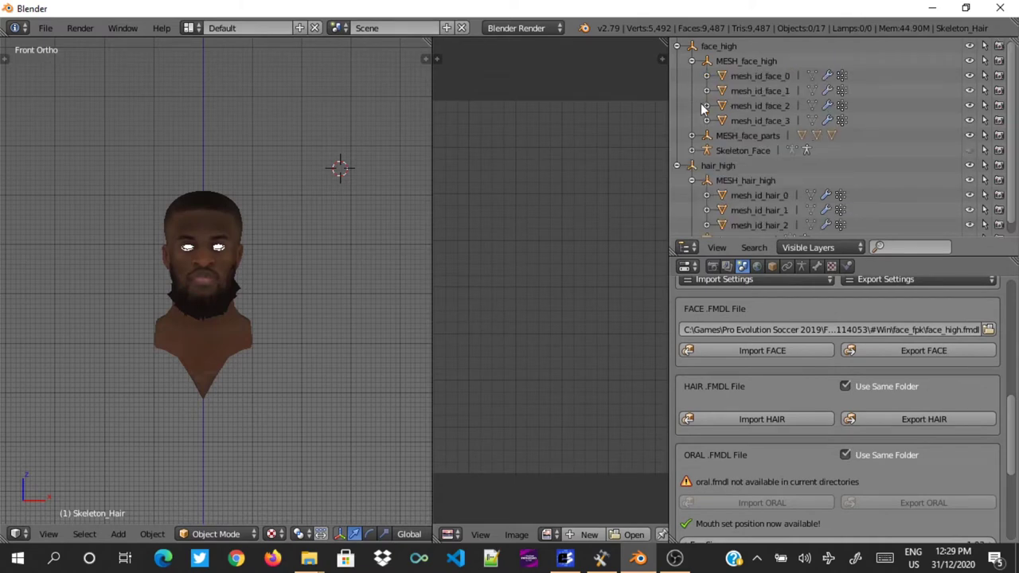
{"action": "left_click", "coordinate": [694, 137]}
{"action": "left_click", "coordinate": [693, 136]}
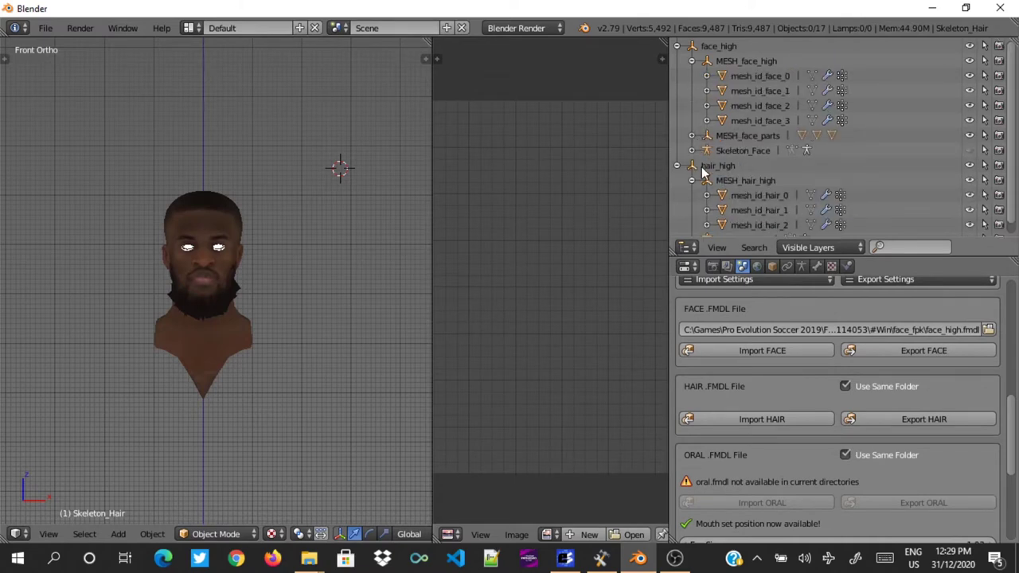
{"action": "left_click", "coordinate": [726, 76]}
{"action": "left_click", "coordinate": [724, 105], "text": "ctrl"}
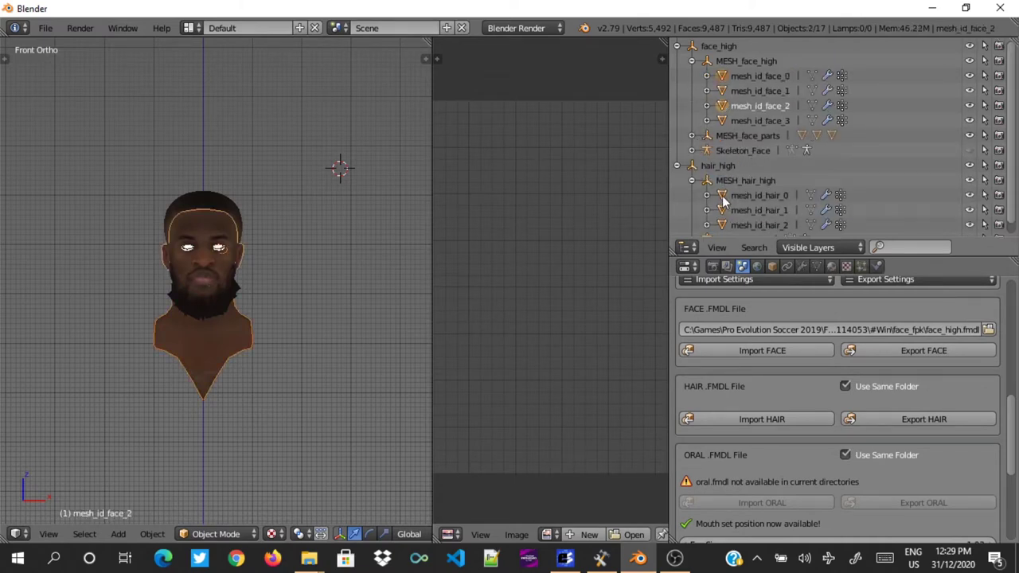
{"action": "key", "text": "Delete"}
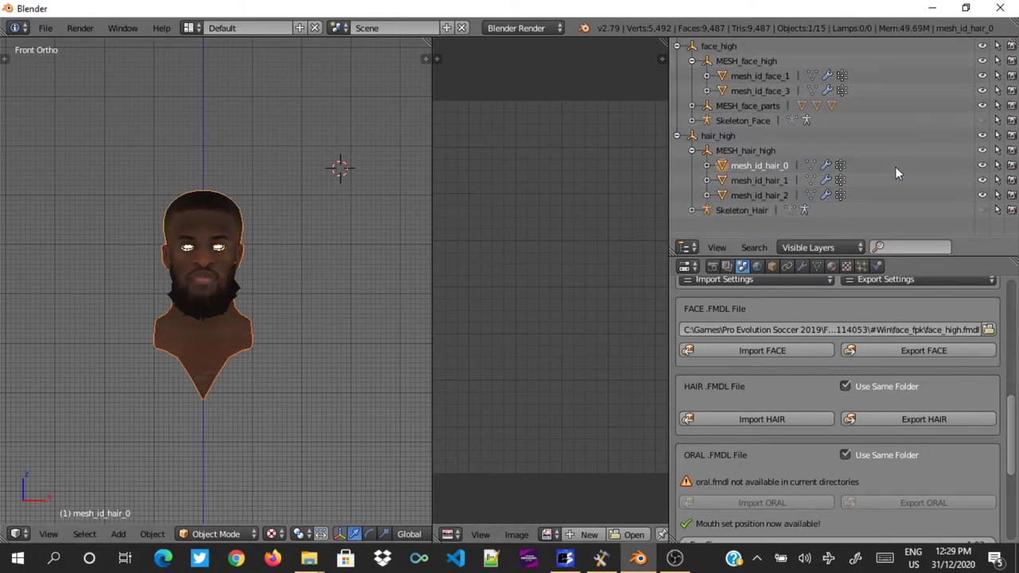
Step: Hide every remaining mesh except mesh_id_hair_0
{"action": "left_click", "coordinate": [982, 195]}
{"action": "left_click", "coordinate": [982, 180]}
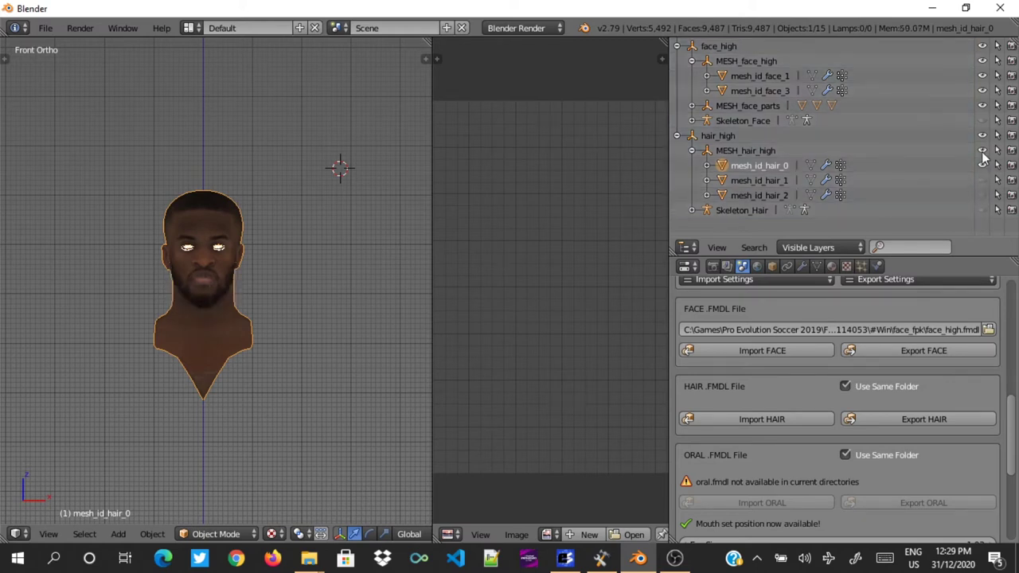
{"action": "left_click_drag", "start_coordinate": [983, 151], "coordinate": [985, 54]}
{"action": "left_click", "coordinate": [44, 27]}
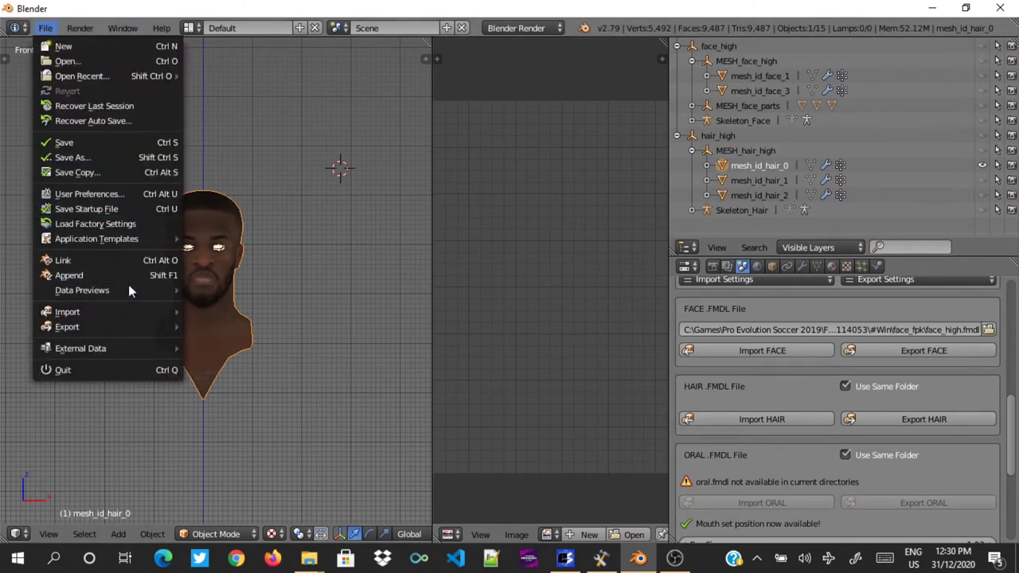
{"action": "mouse_move", "coordinate": [67, 326]}
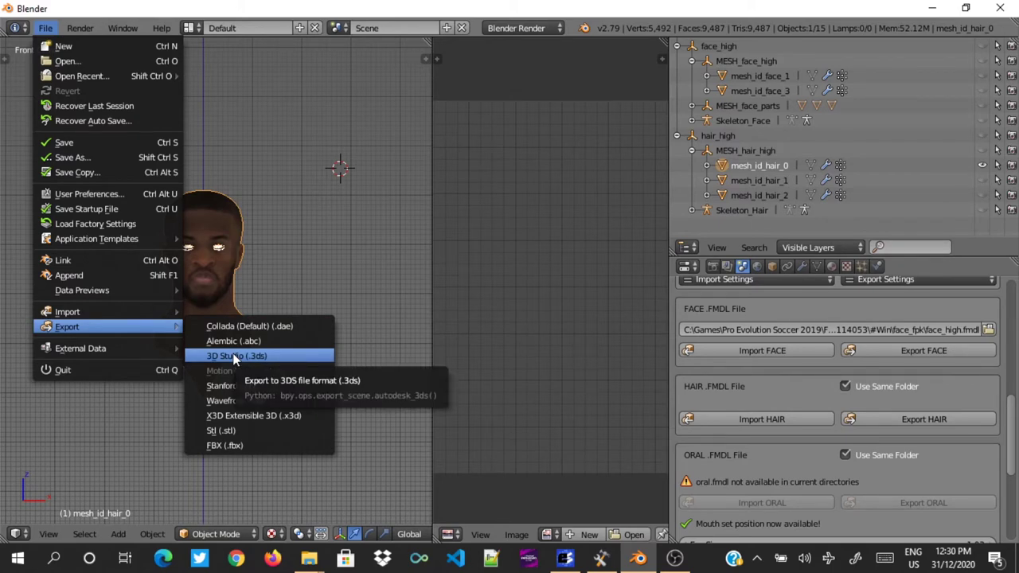
Step: Start a 3DS export, browse the C: drive, then cancel it
{"action": "left_click", "coordinate": [235, 360]}
{"action": "left_click", "coordinate": [75, 90]}
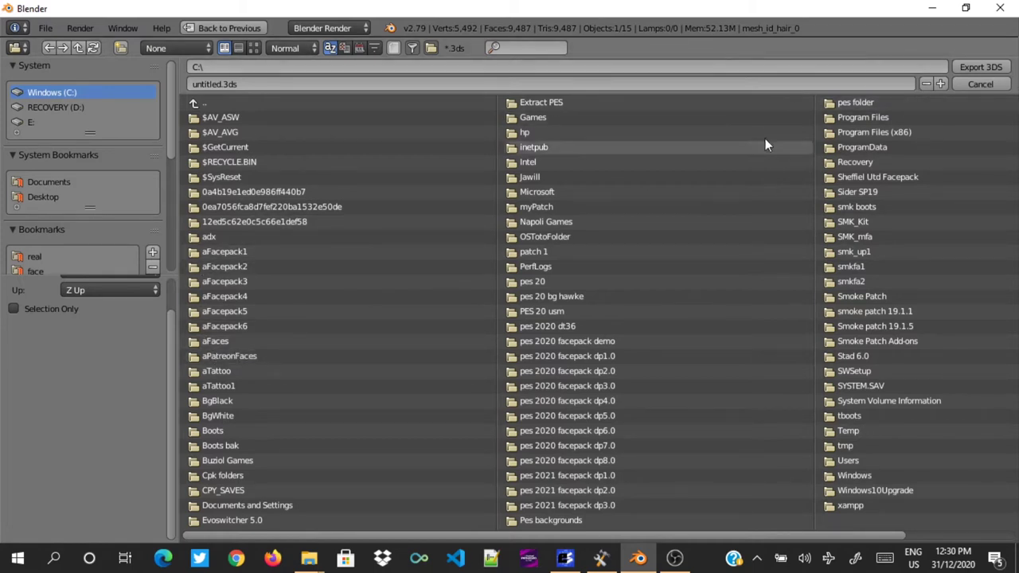
{"action": "left_click", "coordinate": [957, 85]}
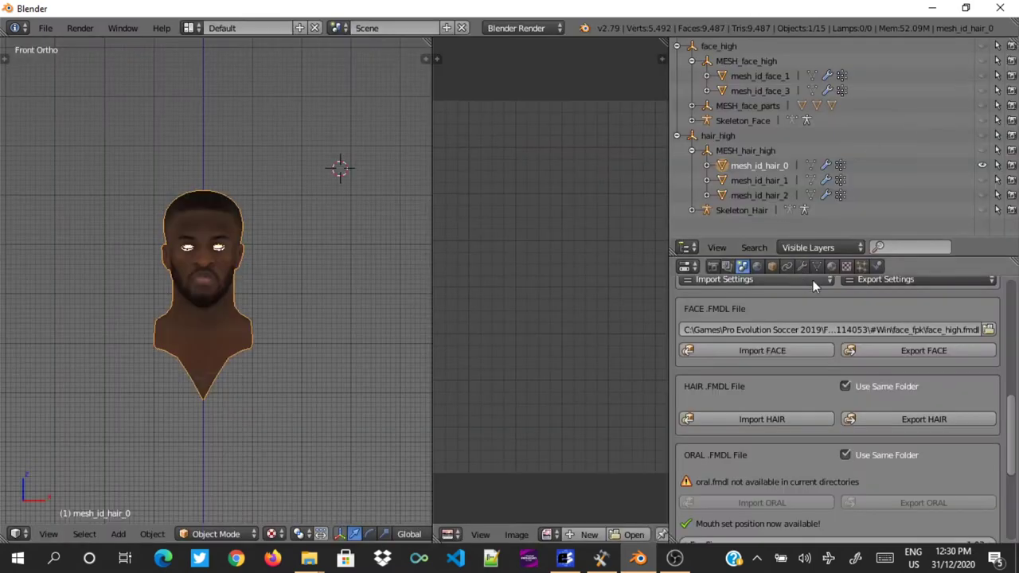
Step: Export the mesh as 3D Studio (.3ds), overwriting tanguy.3ds in the 114053 folder
{"action": "left_click", "coordinate": [45, 28]}
{"action": "mouse_move", "coordinate": [67, 326]}
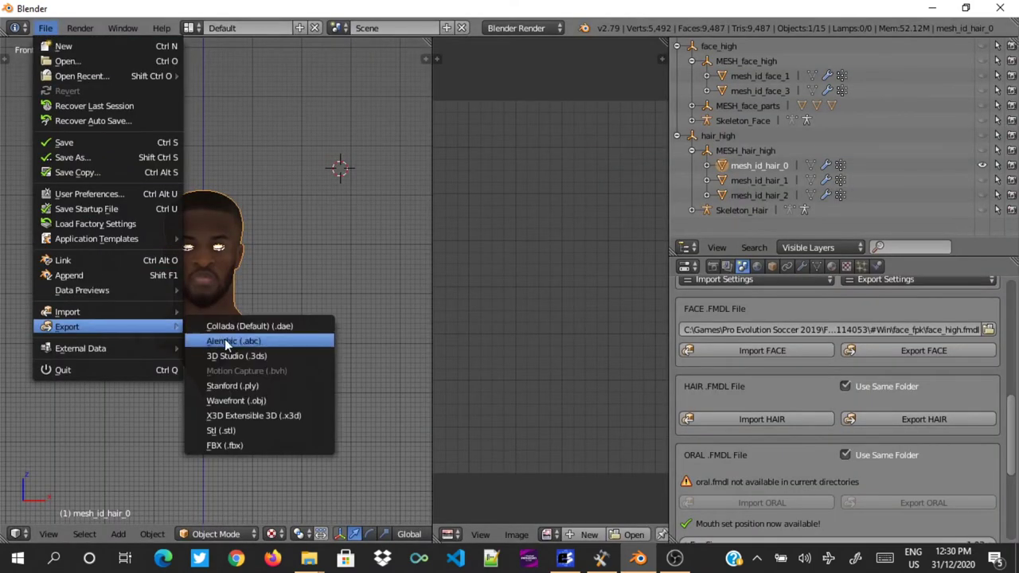
{"action": "left_click", "coordinate": [226, 340]}
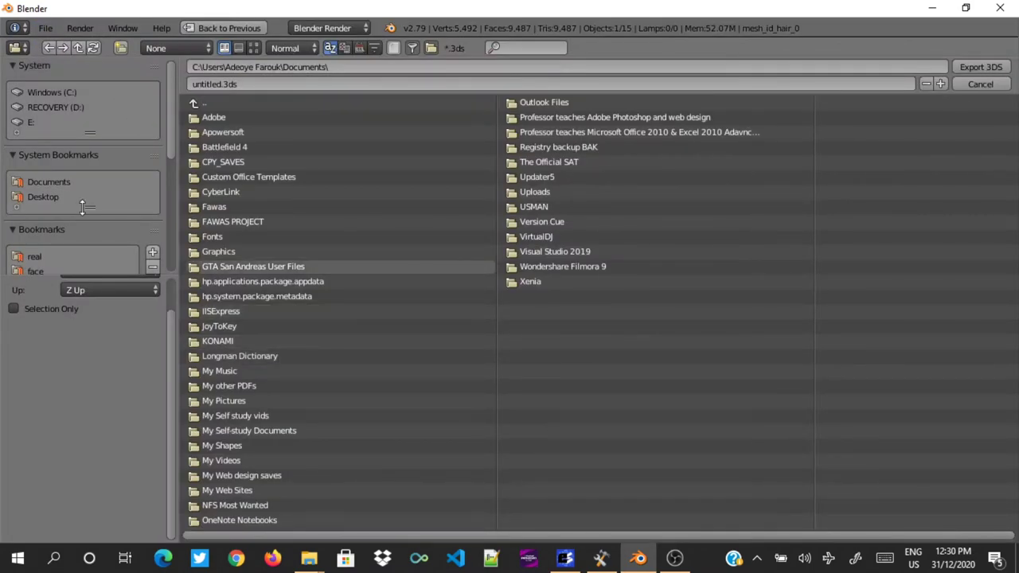
{"action": "scroll", "coordinate": [80, 223], "scroll_direction": "down", "scroll_amount": 2}
{"action": "left_click", "coordinate": [77, 241]}
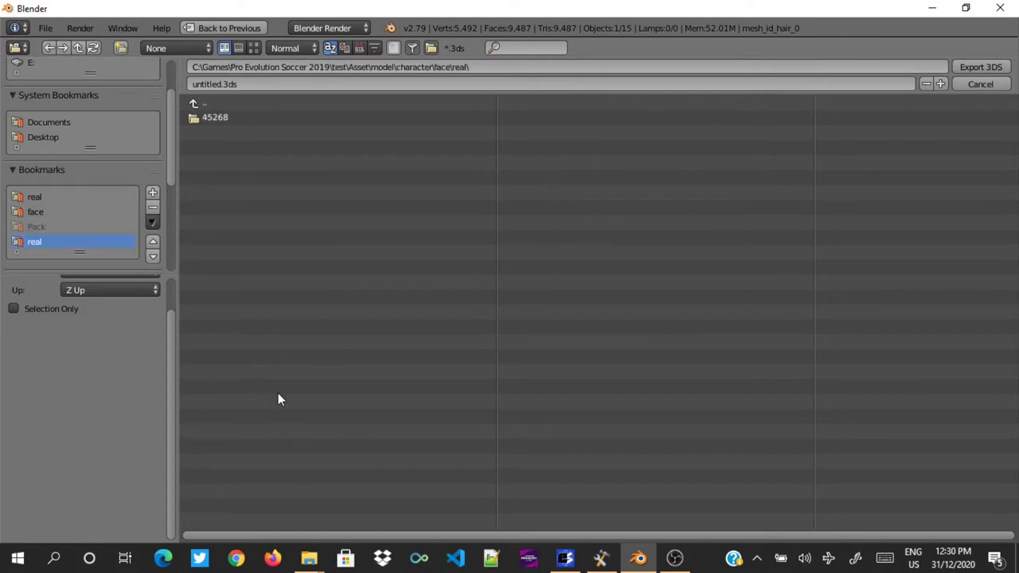
{"action": "left_click", "coordinate": [41, 195]}
{"action": "left_click_drag", "start_coordinate": [335, 535], "coordinate": [637, 562]}
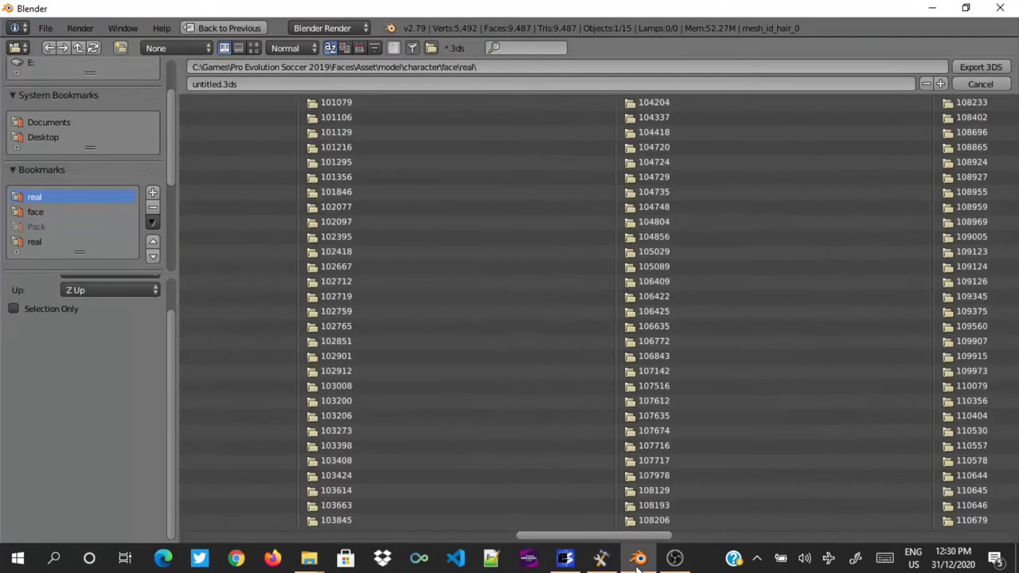
{"action": "scroll", "coordinate": [528, 507], "scroll_direction": "down", "scroll_amount": 5}
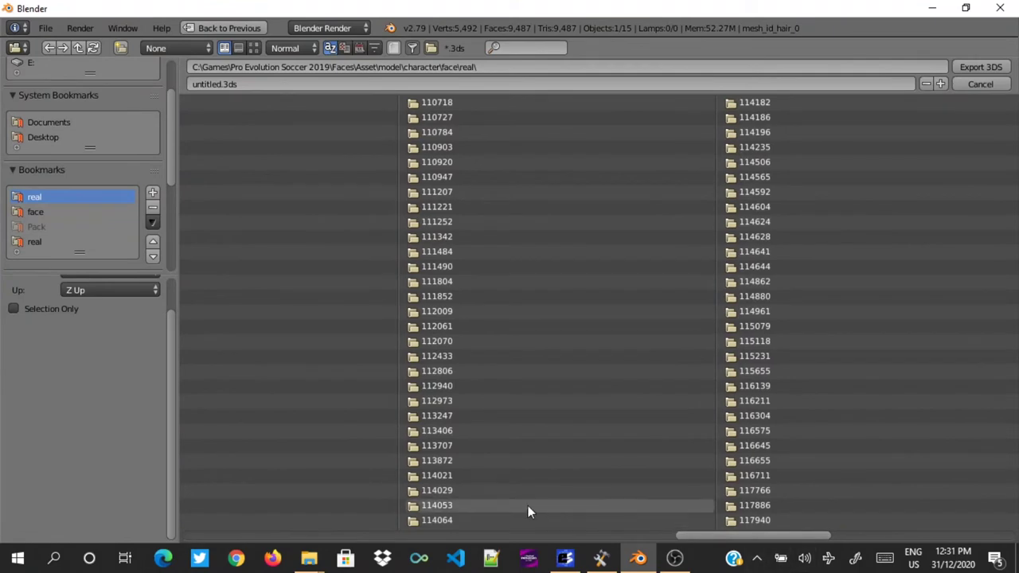
{"action": "left_click", "coordinate": [528, 506]}
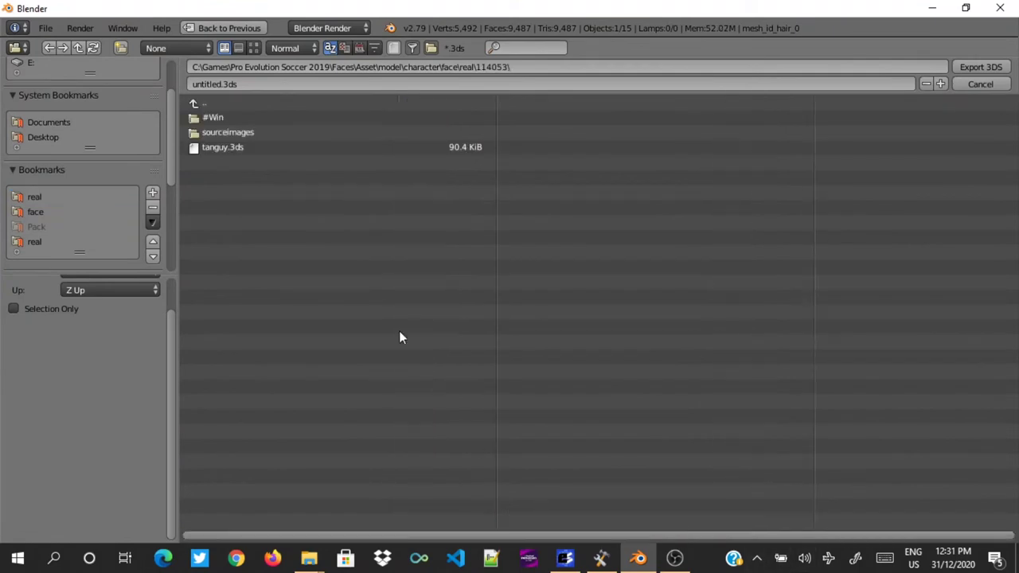
{"action": "double_click", "coordinate": [285, 147]}
Step: Inspect the head from the side and front, then reset to an empty new scene
{"action": "scroll", "coordinate": [209, 242], "scroll_direction": "up", "scroll_amount": 2}
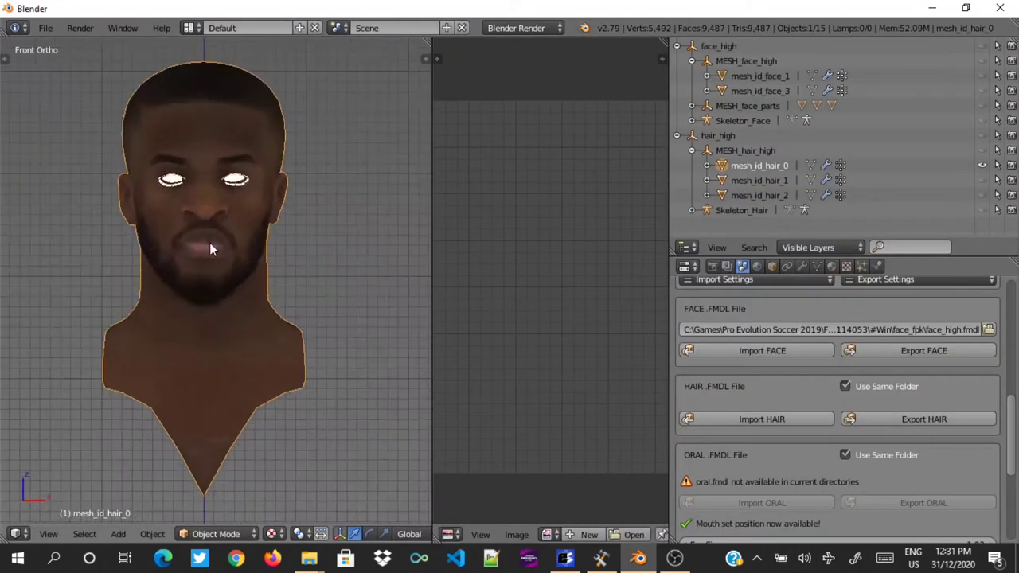
{"action": "middle_click_drag", "start_coordinate": [209, 242], "coordinate": [301, 241]}
{"action": "key", "text": "KP_1"}
{"action": "scroll", "coordinate": [835, 352], "scroll_direction": "up", "scroll_amount": 3}
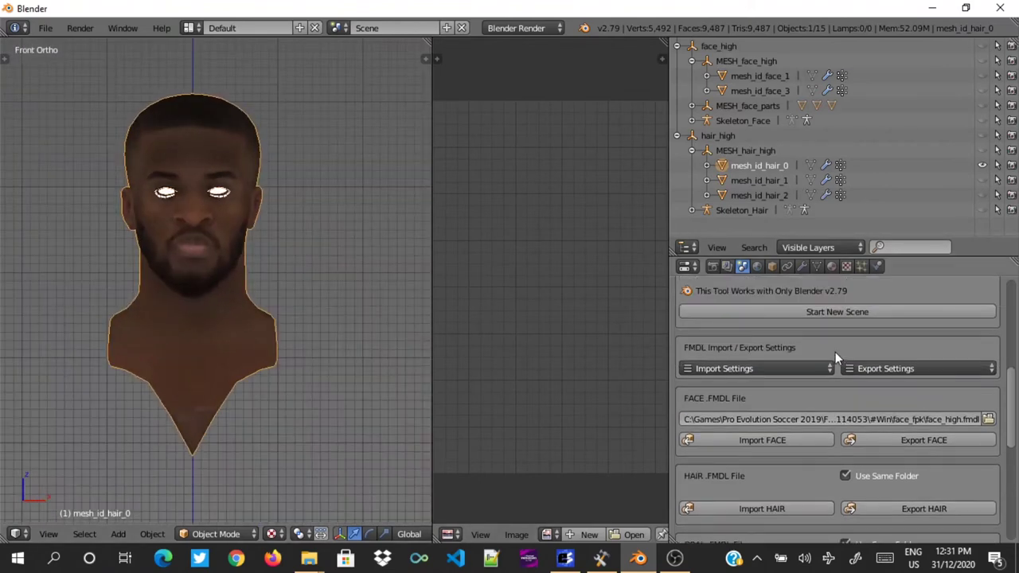
{"action": "left_click", "coordinate": [826, 311]}
Step: Import tanguy.3ds from the 114053 folder via the 'real' bookmark
{"action": "left_click", "coordinate": [45, 28]}
{"action": "mouse_move", "coordinate": [68, 312]}
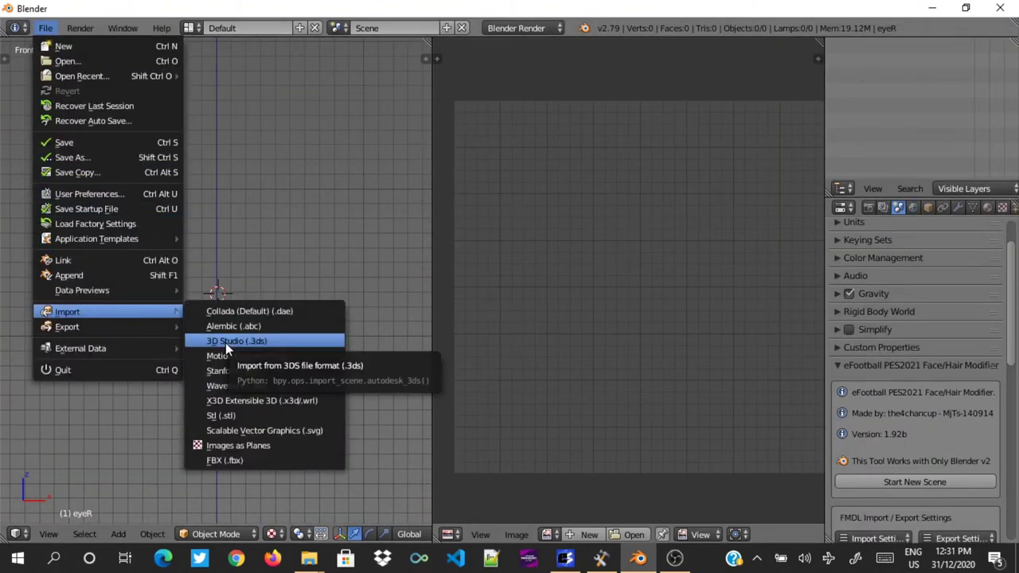
{"action": "left_click", "coordinate": [225, 343]}
{"action": "left_click", "coordinate": [70, 257]}
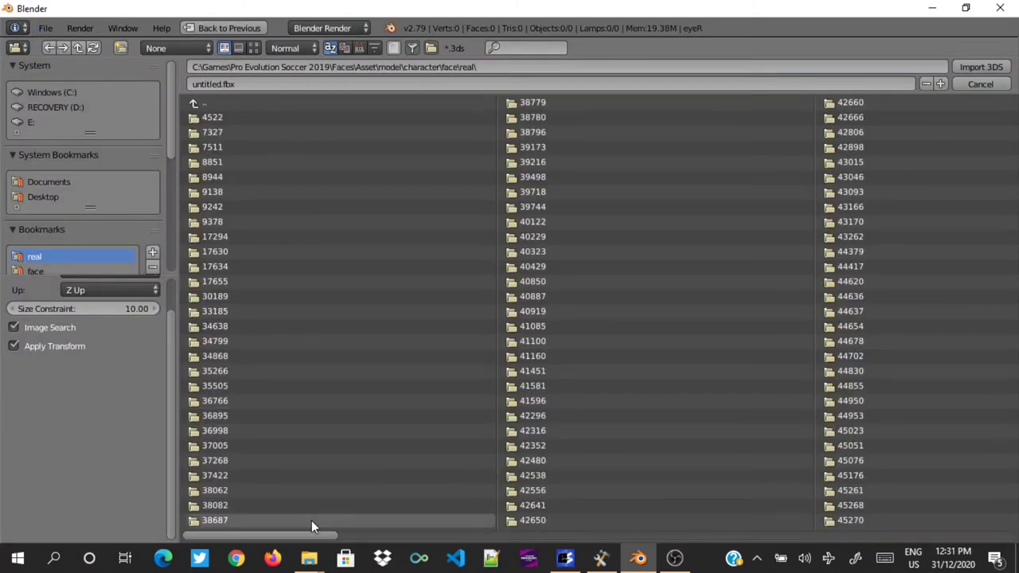
{"action": "left_click_drag", "start_coordinate": [332, 535], "coordinate": [724, 541]}
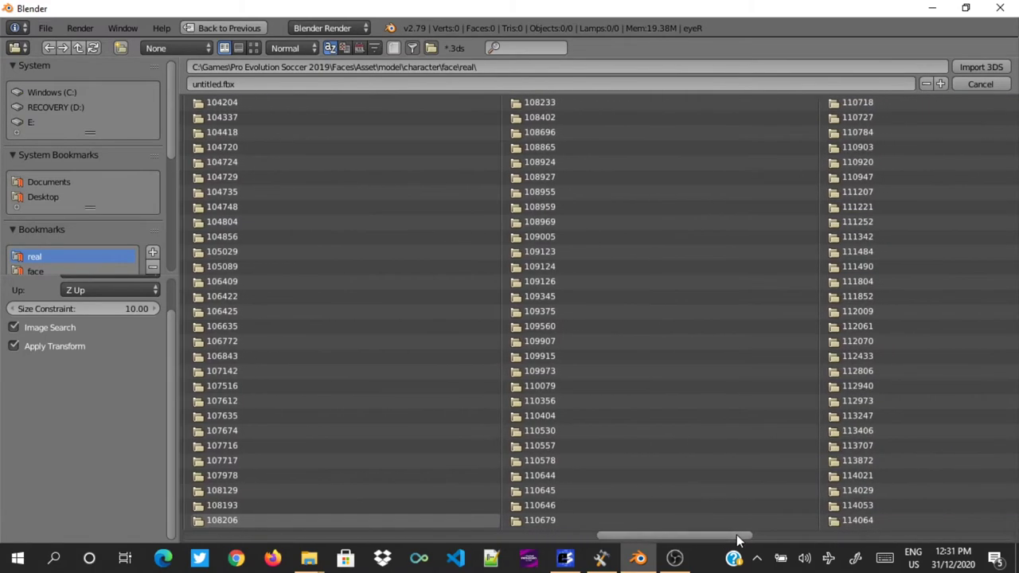
{"action": "left_click", "coordinate": [851, 506]}
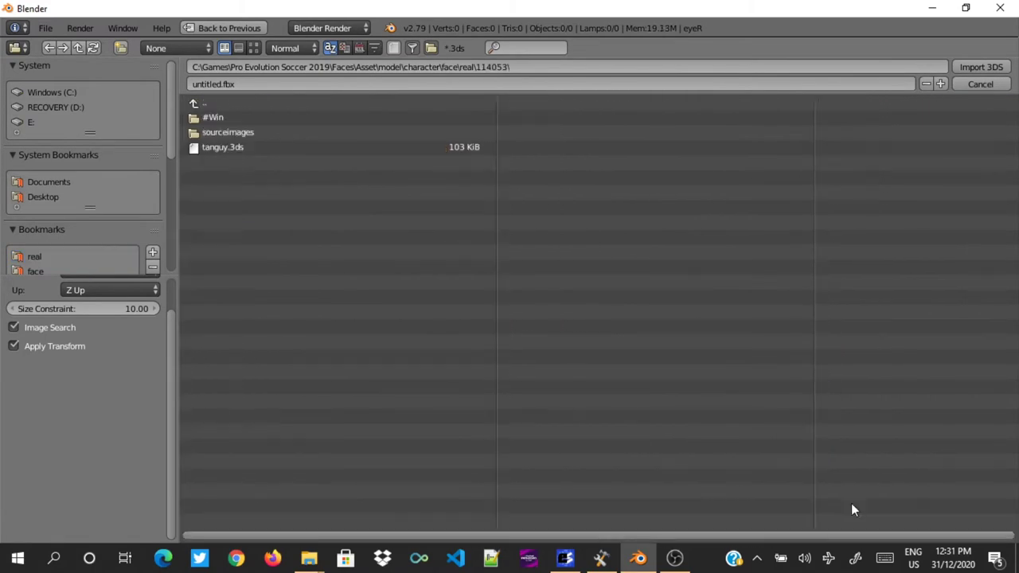
{"action": "double_click", "coordinate": [249, 146]}
Step: Toggle each mesh's visibility to identify the three face and one hair mesh, then select all four
{"action": "key", "text": "KP_3"}
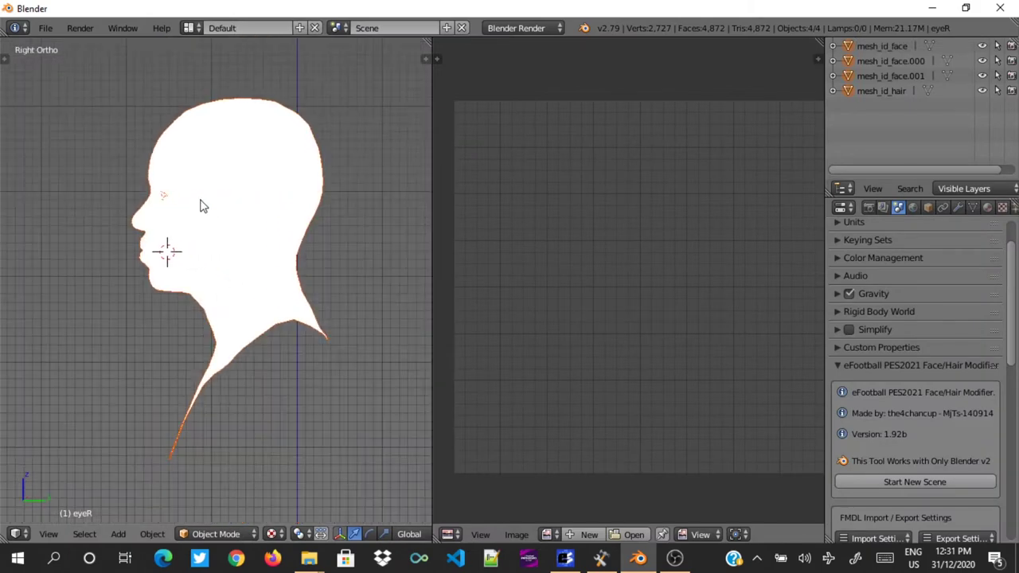
{"action": "key", "text": "KP_1"}
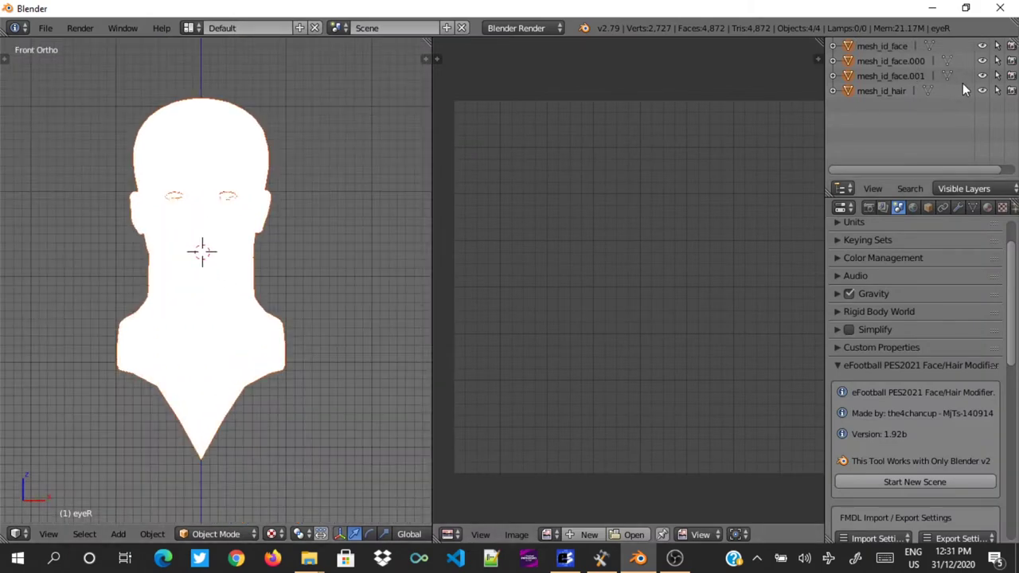
{"action": "key", "text": "a"}
{"action": "key", "text": "a"}
{"action": "key", "text": "a"}
{"action": "key", "text": "a"}
{"action": "left_click", "coordinate": [987, 94]}
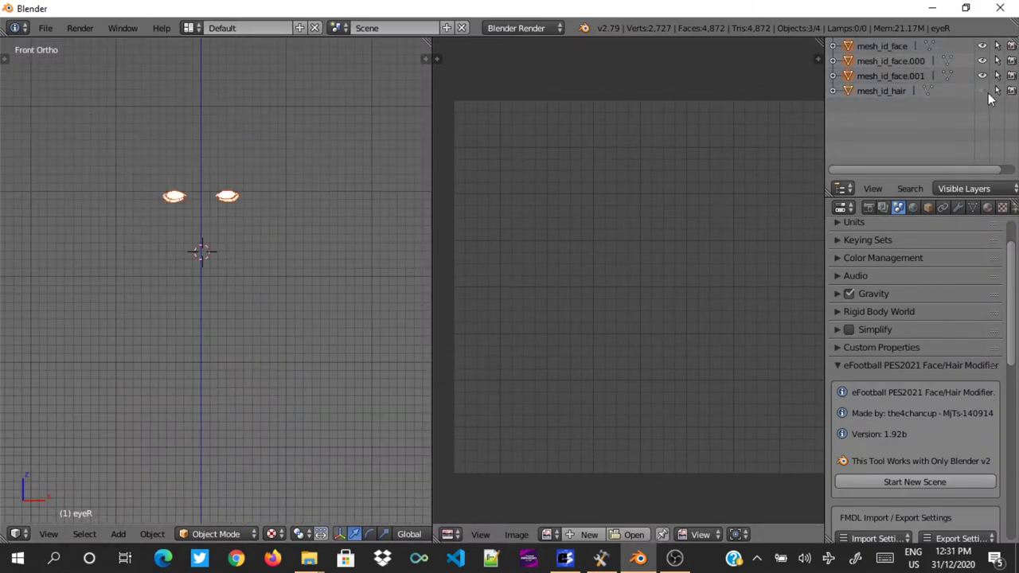
{"action": "left_click", "coordinate": [984, 91]}
{"action": "left_click", "coordinate": [985, 61]}
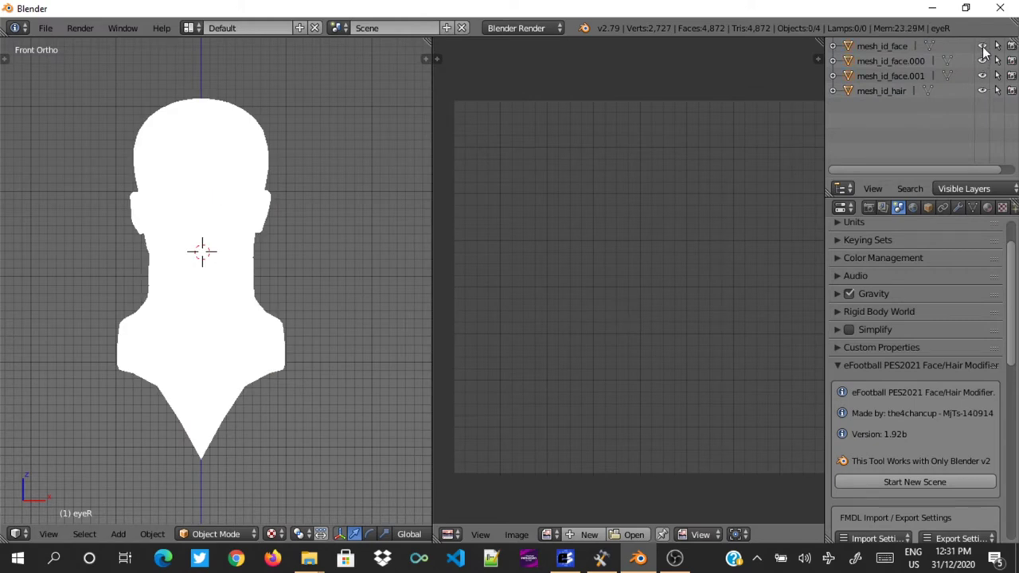
{"action": "left_click", "coordinate": [962, 75]}
{"action": "key", "text": "a"}
{"action": "key", "text": "a"}
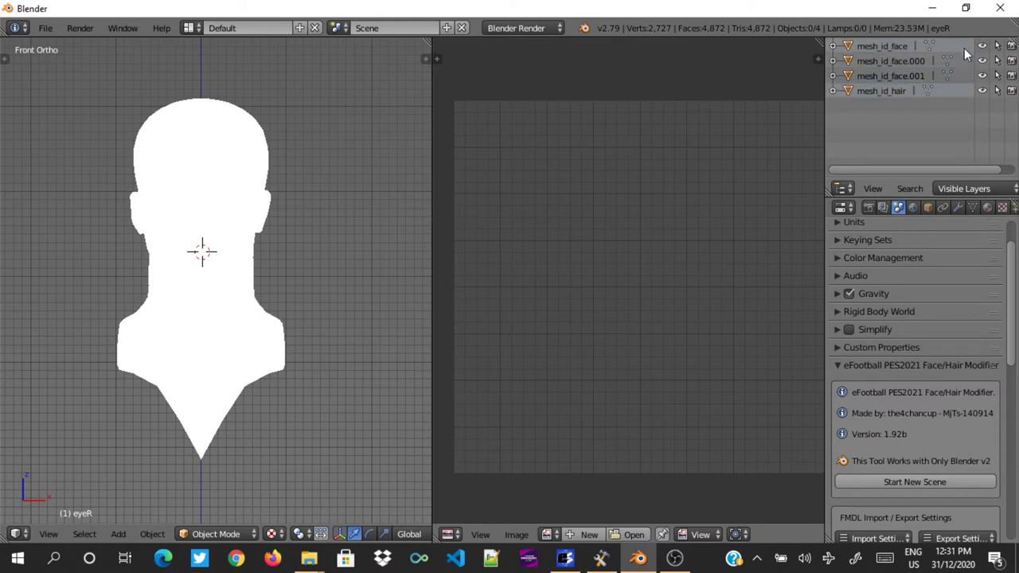
Step: Delete the extra meshes so only mesh_id_hair remains, and enter Edit Mode
{"action": "right_click", "coordinate": [963, 76]}
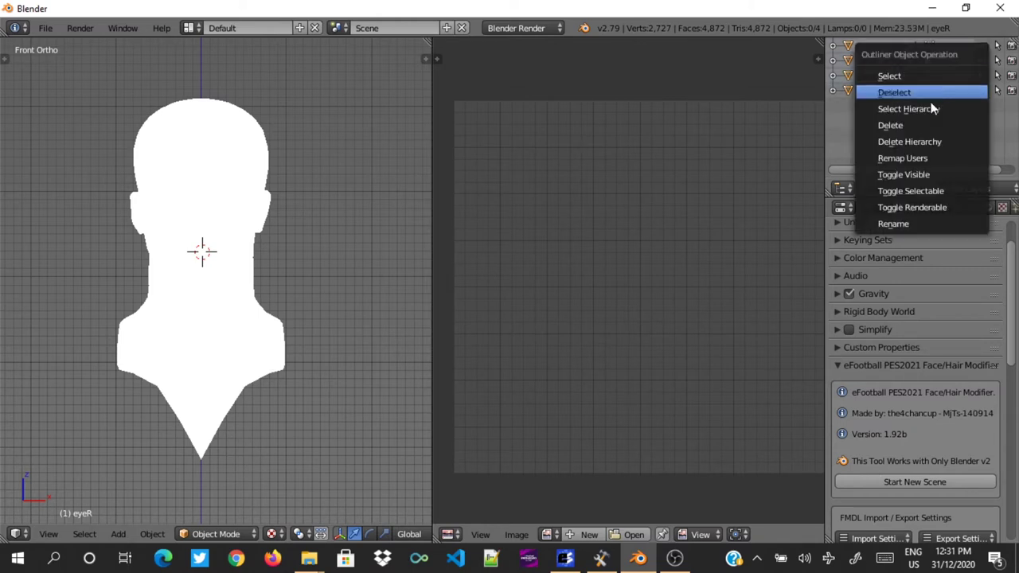
{"action": "left_click", "coordinate": [922, 124]}
{"action": "left_click", "coordinate": [876, 46]}
{"action": "key", "text": "Tab"}
Step: Remove both fox_skin_mat materials from mesh_id_hair and switch the viewport to Solid shading
{"action": "left_click", "coordinate": [833, 45]}
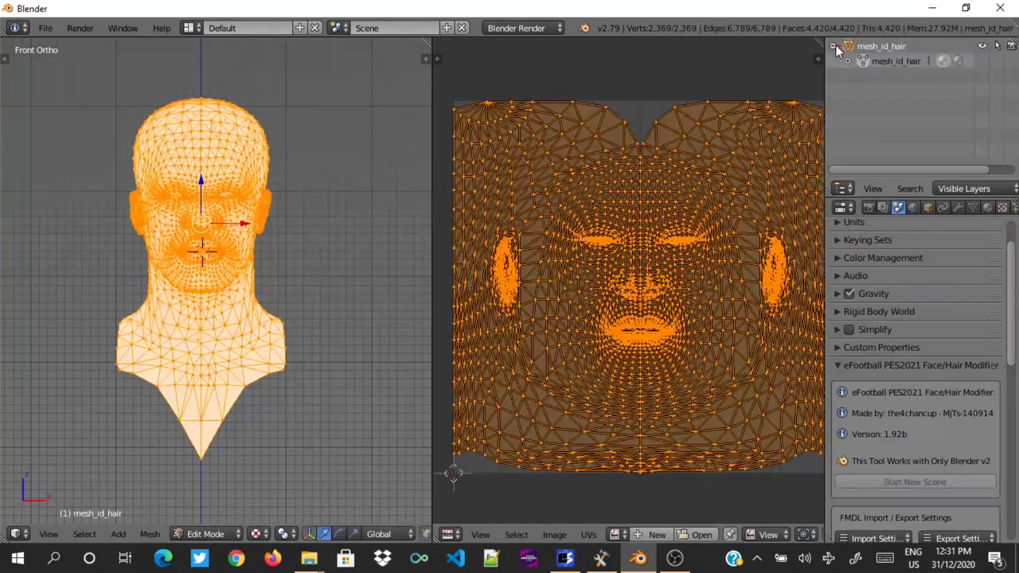
{"action": "left_click", "coordinate": [846, 61]}
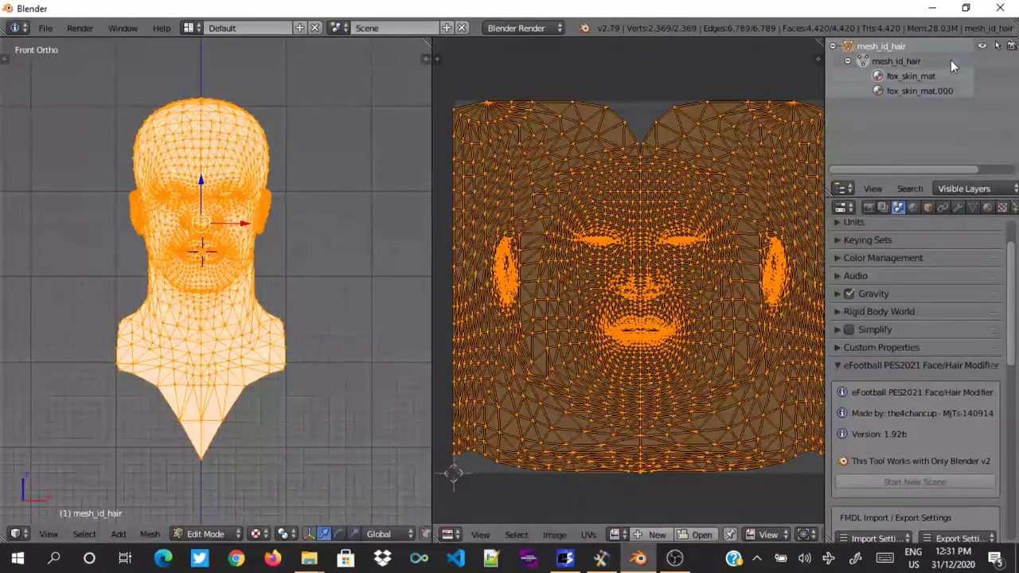
{"action": "right_click", "coordinate": [955, 75]}
{"action": "left_click", "coordinate": [917, 105]}
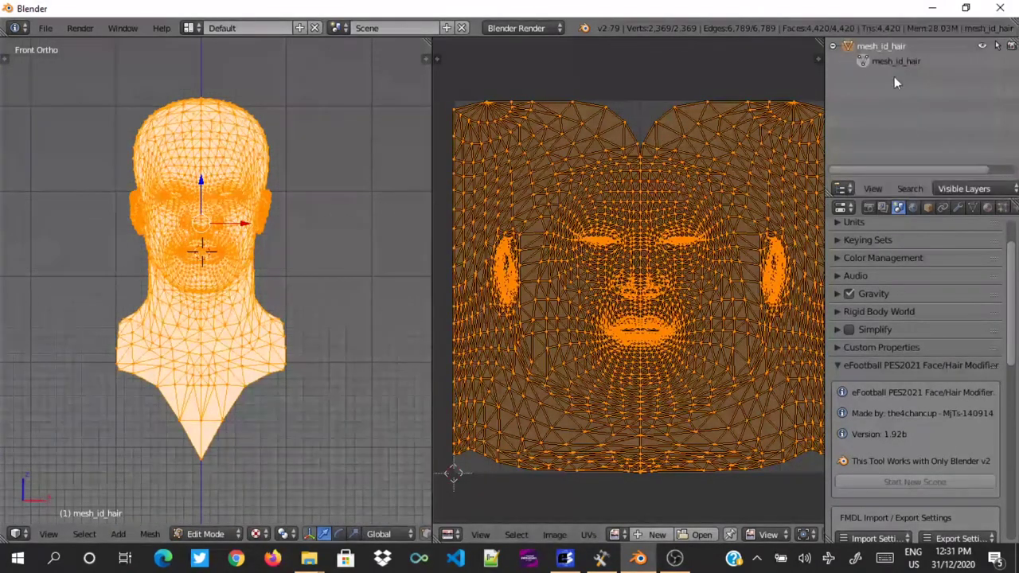
{"action": "left_click", "coordinate": [833, 47]}
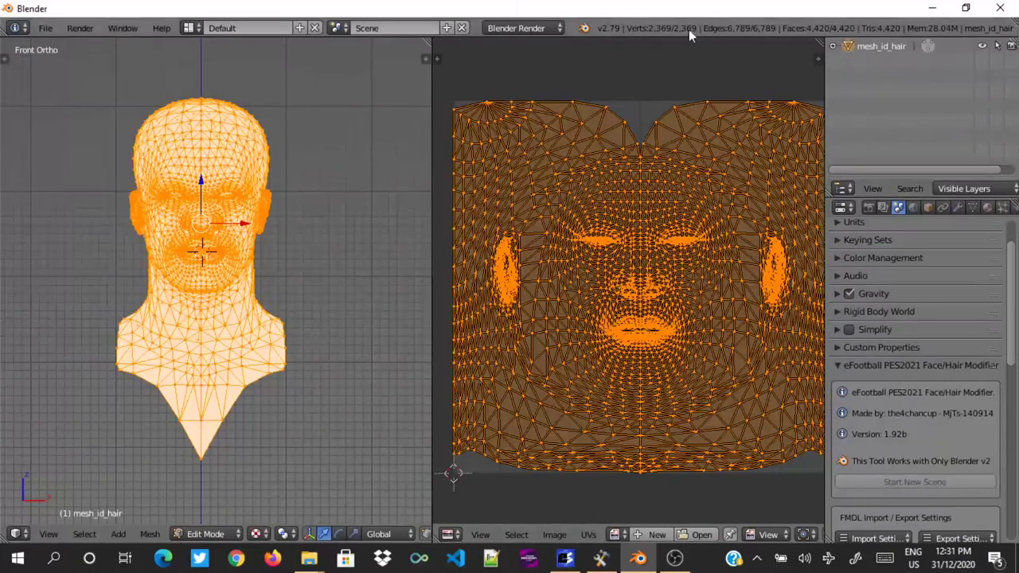
{"action": "left_click", "coordinate": [255, 534]}
{"action": "left_click", "coordinate": [278, 483]}
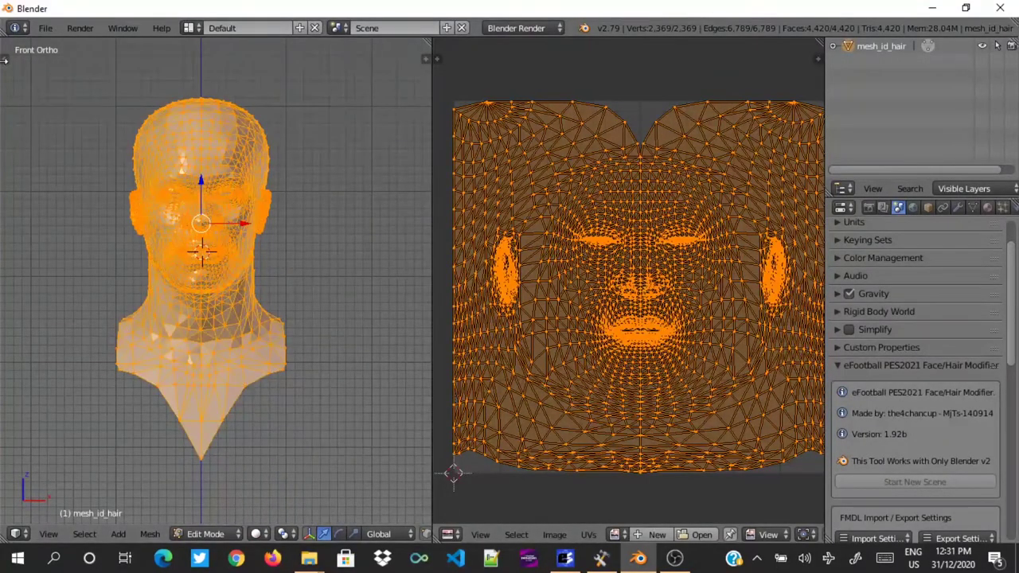
Step: Apply Smooth shading to the head mesh from the Shading/UVs tools
{"action": "left_click", "coordinate": [5, 59]}
{"action": "scroll", "coordinate": [41, 255], "scroll_direction": "down", "scroll_amount": 5}
{"action": "left_click", "coordinate": [8, 134]}
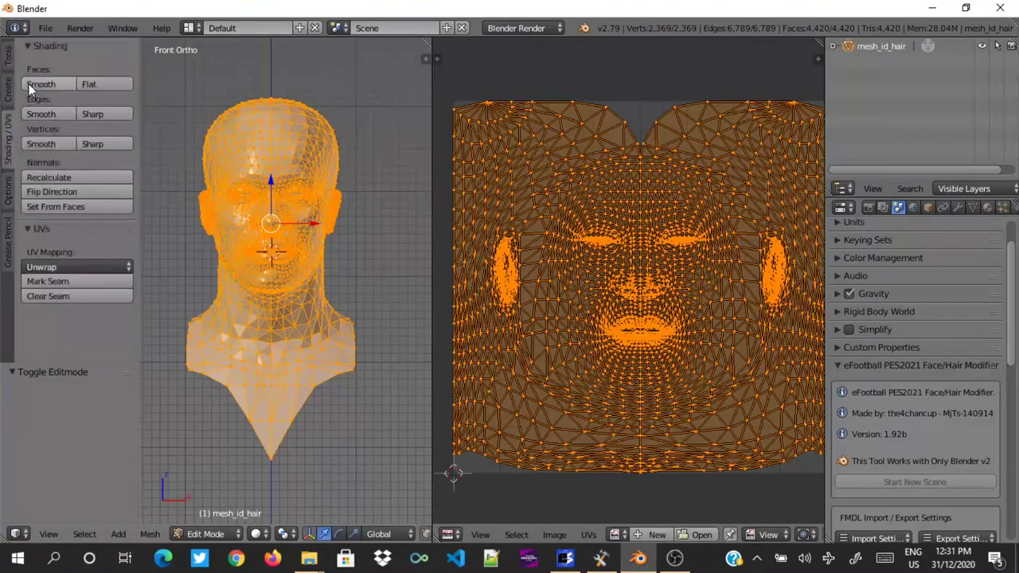
{"action": "left_click", "coordinate": [34, 85]}
Step: Run Remove Doubles to merge duplicate vertices, leaving 2,226 vertices
{"action": "left_click", "coordinate": [8, 57]}
{"action": "scroll", "coordinate": [82, 336], "scroll_direction": "down", "scroll_amount": 5}
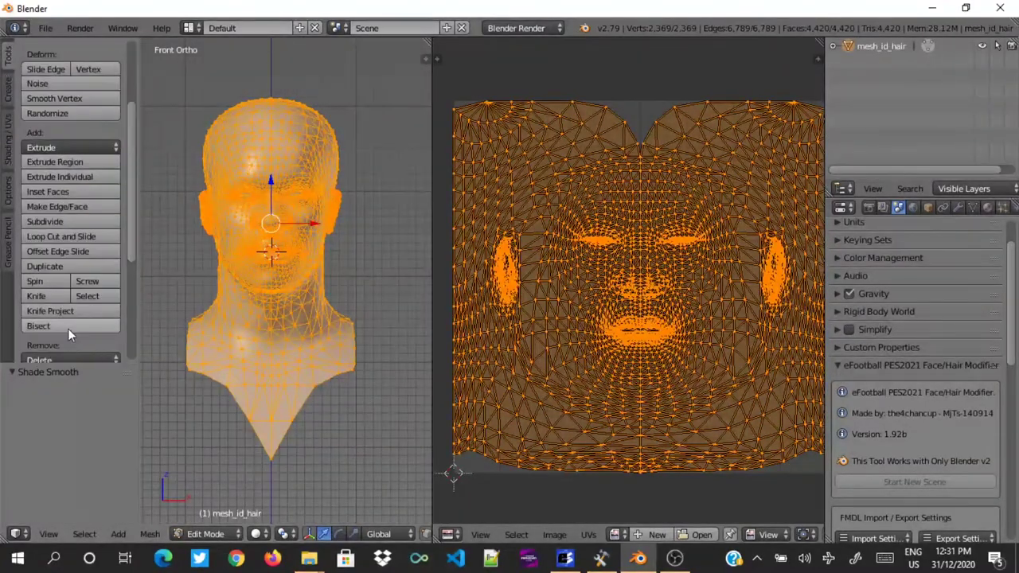
{"action": "scroll", "coordinate": [68, 328], "scroll_direction": "down", "scroll_amount": 2}
{"action": "left_click", "coordinate": [63, 331]}
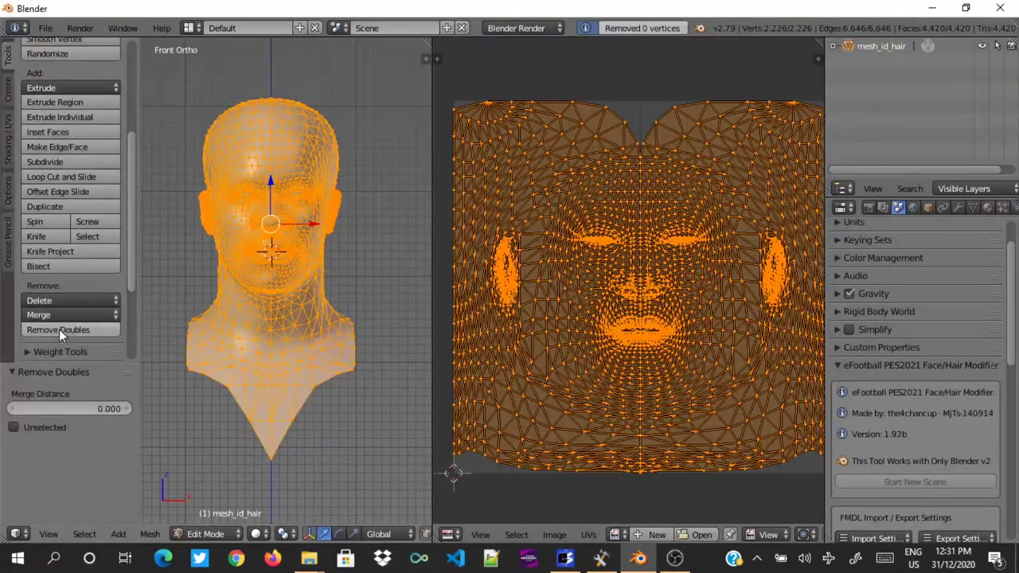
{"action": "left_click", "coordinate": [38, 329]}
Step: Set the mesh normals from faces and collapse the tool panel
{"action": "left_click", "coordinate": [8, 147]}
{"action": "left_click", "coordinate": [54, 206]}
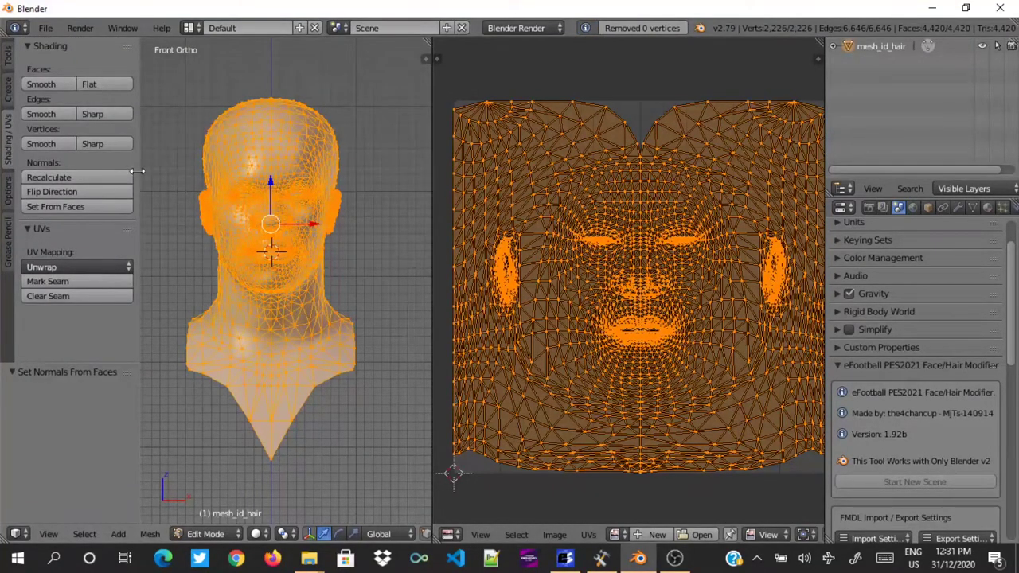
{"action": "left_click_drag", "start_coordinate": [140, 172], "coordinate": [2, 169]}
{"action": "scroll", "coordinate": [2, 169], "scroll_direction": "up", "scroll_amount": 2}
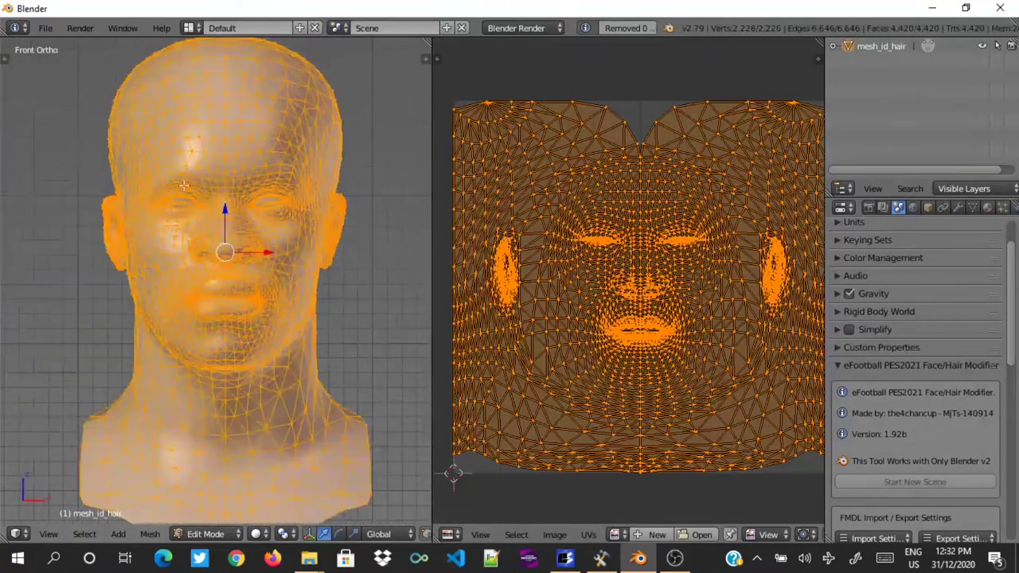
{"action": "left_click", "coordinate": [924, 45]}
{"action": "key", "text": "Tab"}
Step: Load face_bsm_alp.png from aPatreonFaces\DLC 3\Ndombele into the UV editor
{"action": "left_click", "coordinate": [555, 534]}
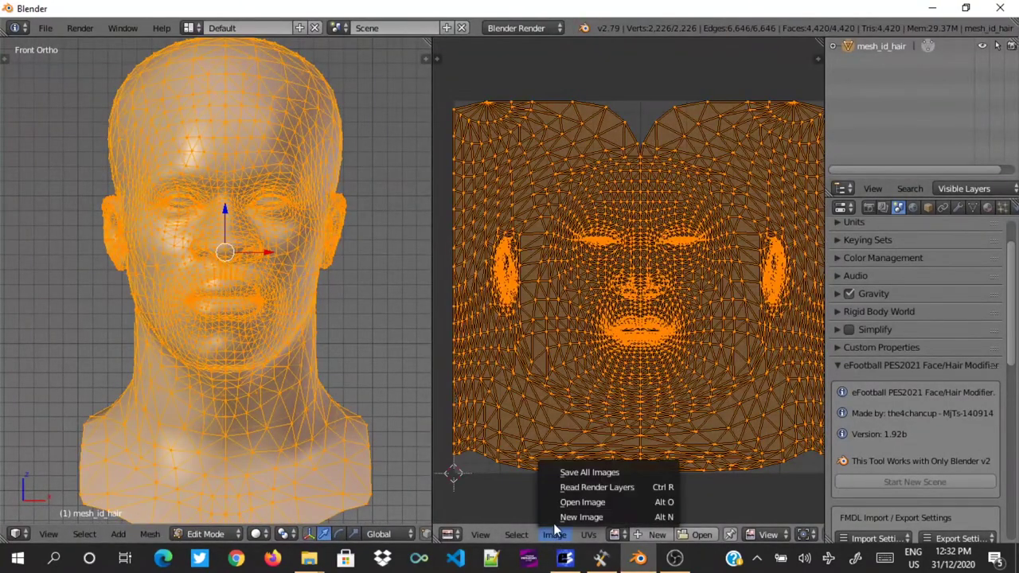
{"action": "left_click", "coordinate": [581, 501]}
{"action": "double_click", "coordinate": [555, 418]}
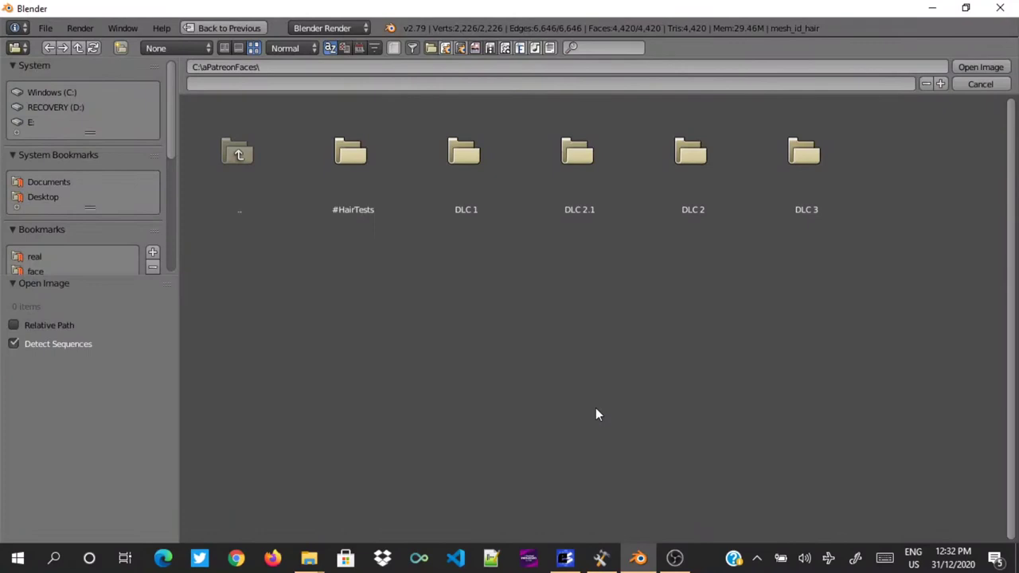
{"action": "double_click", "coordinate": [824, 156]}
{"action": "double_click", "coordinate": [368, 306]}
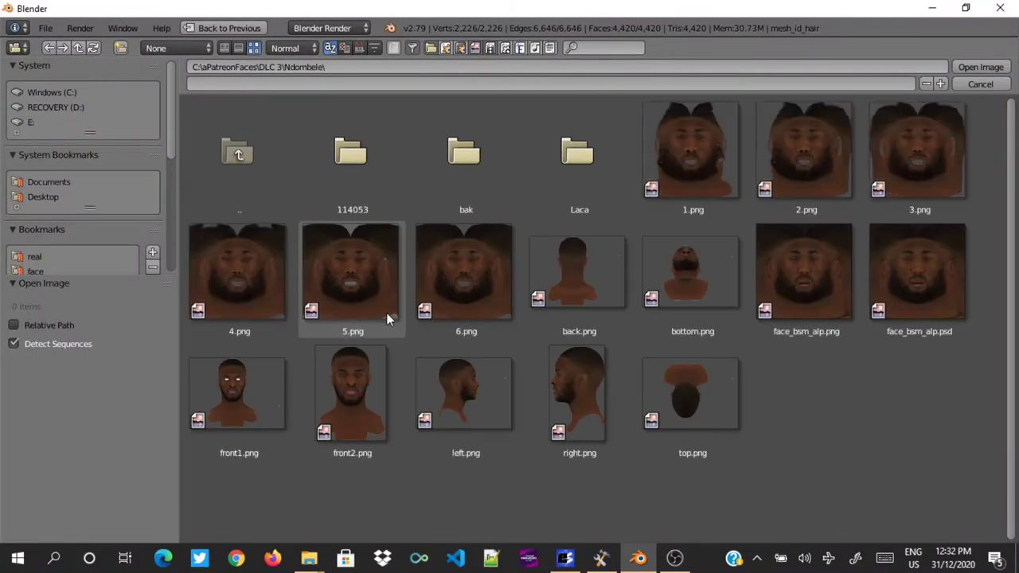
{"action": "double_click", "coordinate": [795, 270]}
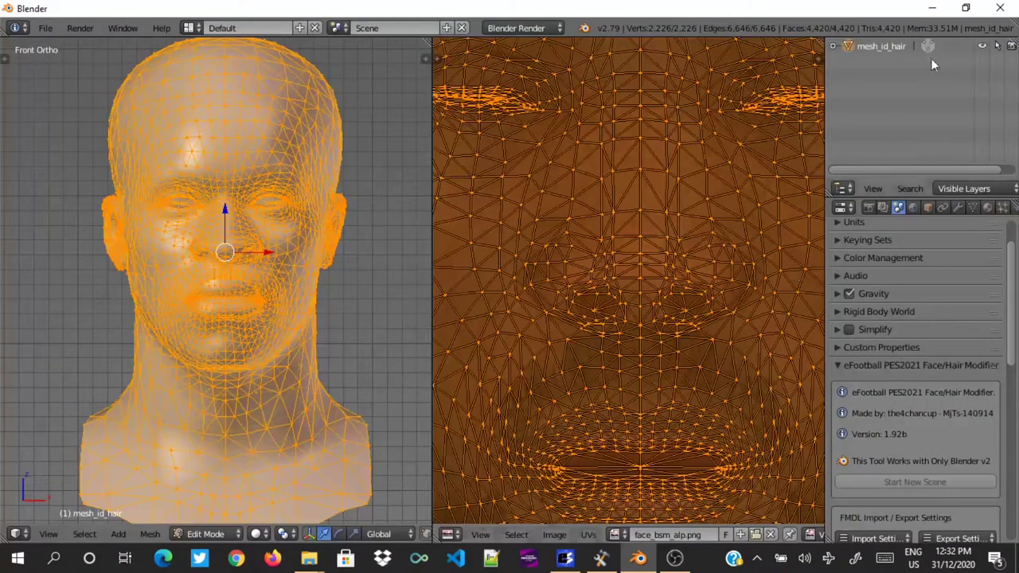
Step: Enable Textured Solid shading and return to Object Mode to view the textured head
{"action": "key", "text": "n"}
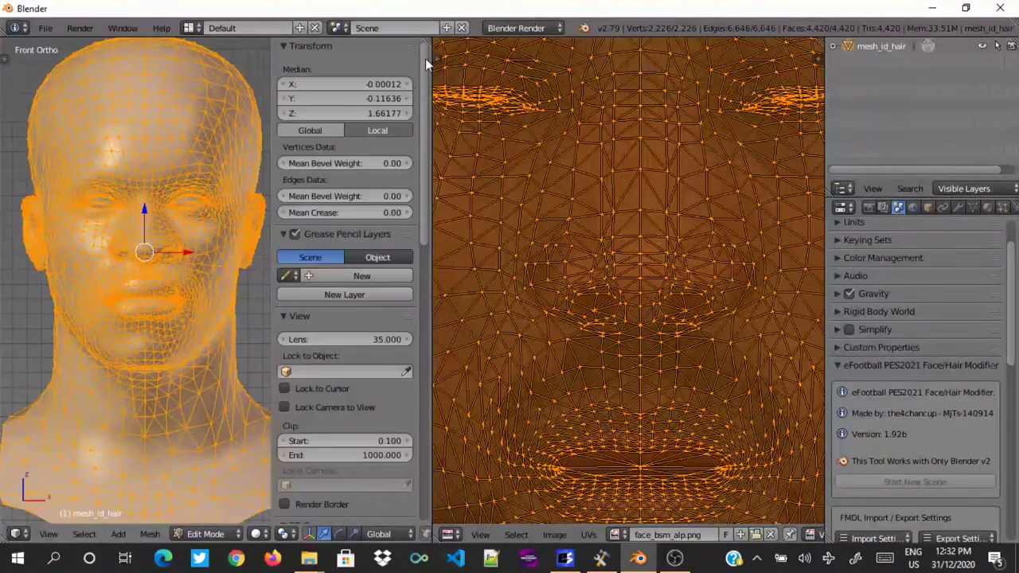
{"action": "scroll", "coordinate": [344, 437], "scroll_direction": "down", "scroll_amount": 8}
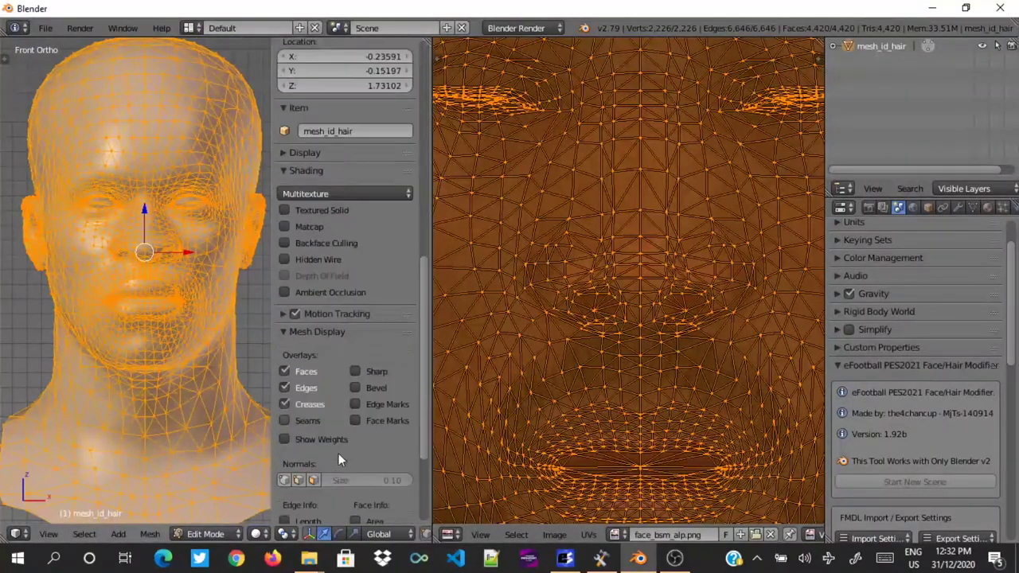
{"action": "left_click", "coordinate": [309, 212]}
{"action": "key", "text": "n"}
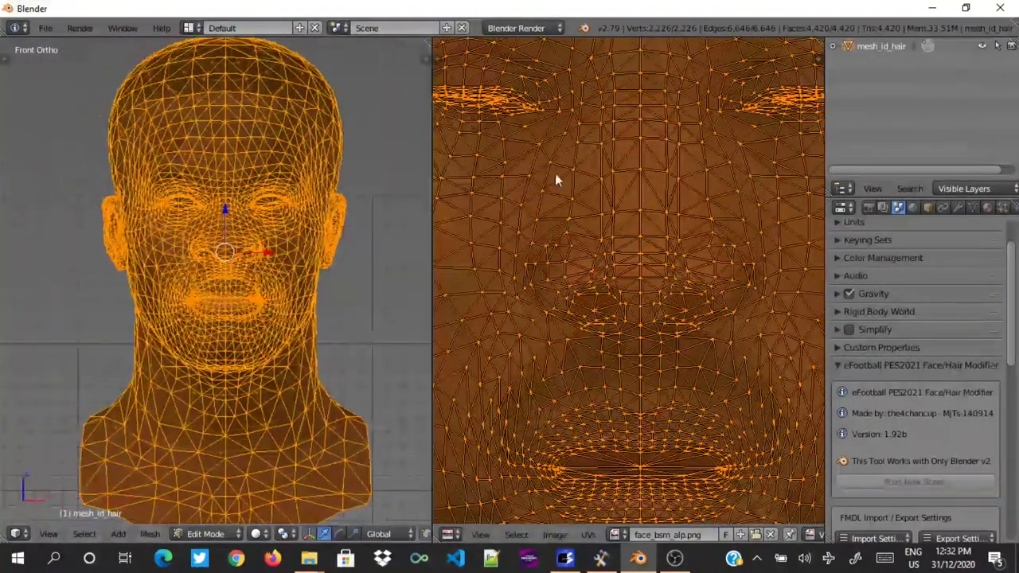
{"action": "key", "text": "Tab"}
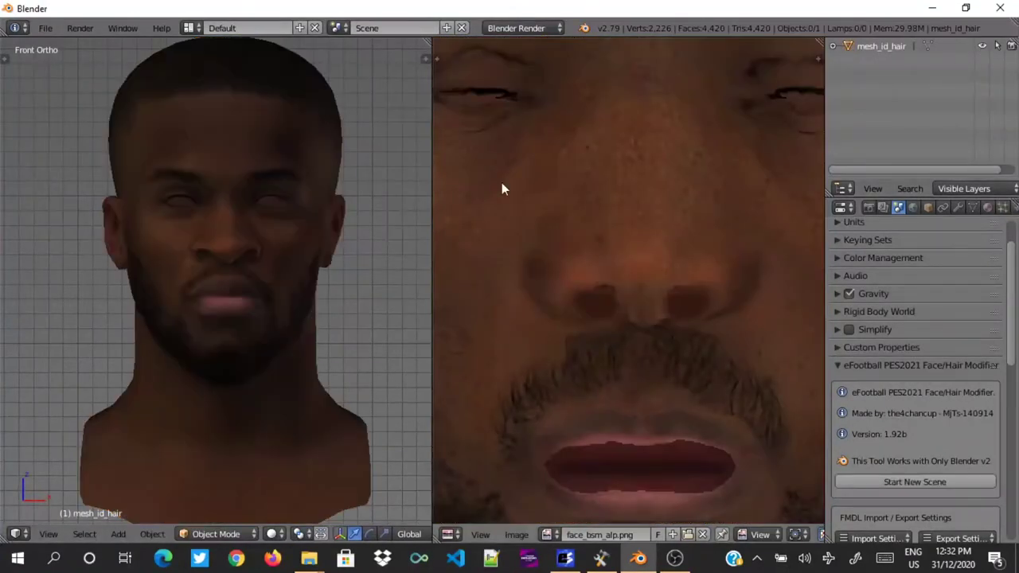
Step: Check the head from side and front views, then switch it into Sculpt Mode
{"action": "scroll", "coordinate": [170, 234], "scroll_direction": "down", "scroll_amount": 2}
{"action": "key", "text": "KP_3"}
{"action": "key", "text": "KP_1"}
{"action": "scroll", "coordinate": [173, 206], "scroll_direction": "down", "scroll_amount": 6}
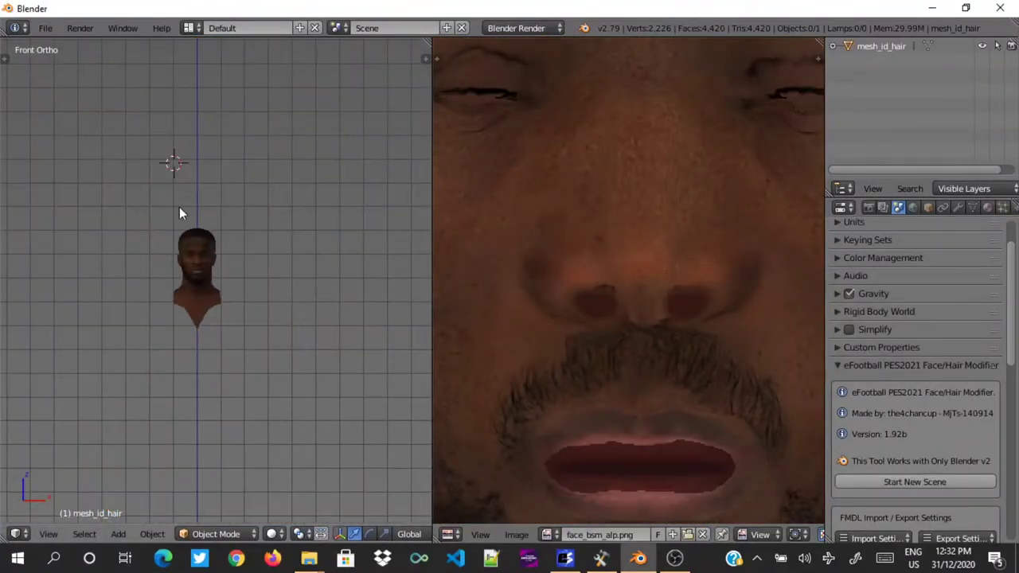
{"action": "scroll", "coordinate": [199, 270], "scroll_direction": "up", "scroll_amount": 6}
{"action": "scroll", "coordinate": [201, 338], "scroll_direction": "up", "scroll_amount": 1}
{"action": "left_click", "coordinate": [217, 534]}
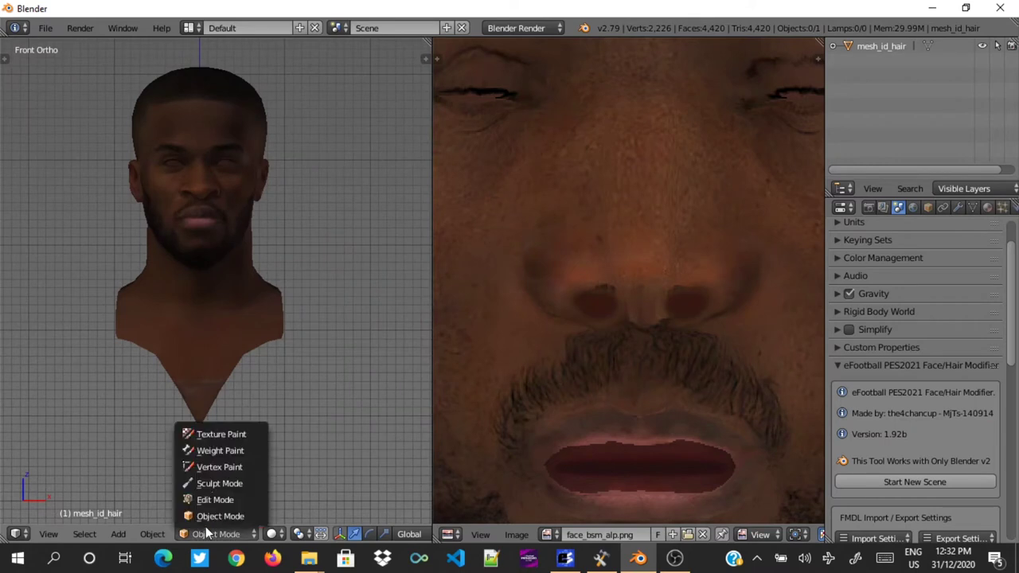
{"action": "left_click", "coordinate": [215, 482]}
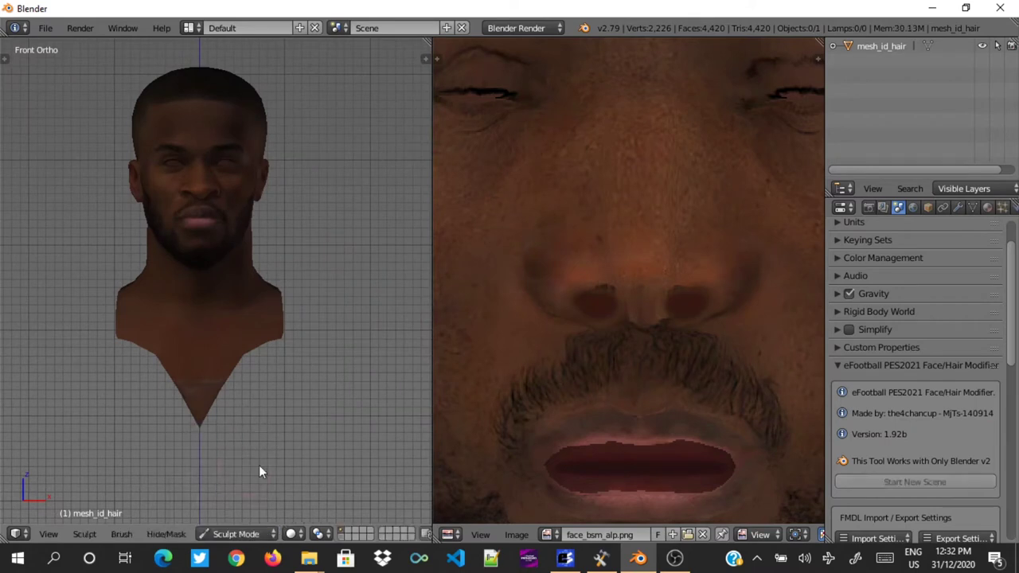
Step: Select mesh_id_hair, sculpt around the eyes, then revert to an earlier step in Undo History
{"action": "left_click", "coordinate": [872, 45]}
{"action": "mouse_move", "coordinate": [194, 184]}
{"action": "left_mouse_down"}
{"action": "mouse_move", "coordinate": [215, 123]}
{"action": "mouse_move", "coordinate": [186, 220]}
{"action": "mouse_move", "coordinate": [250, 187]}
{"action": "left_mouse_up"}
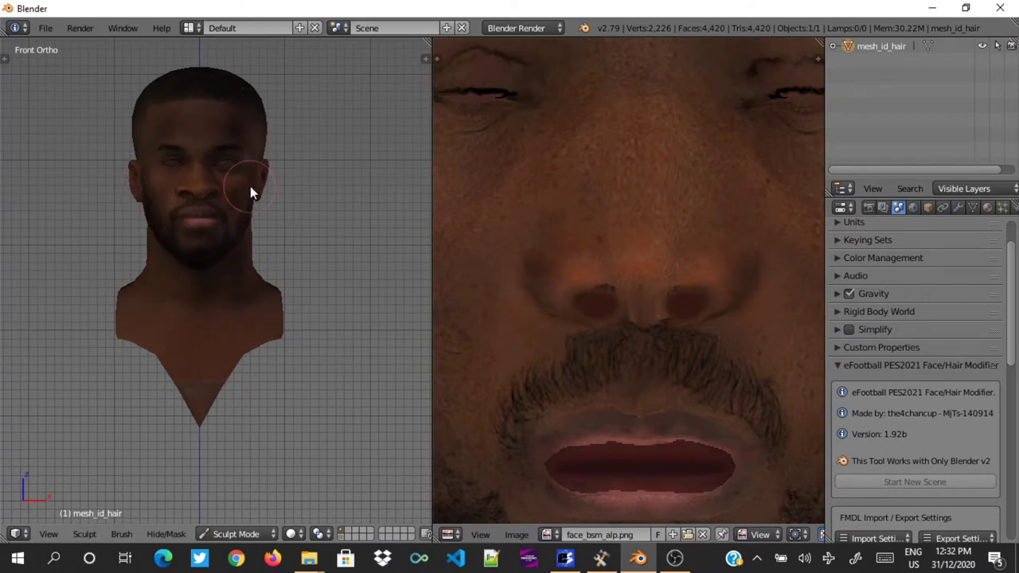
{"action": "key", "text": "ctrl+alt+z"}
{"action": "left_click", "coordinate": [227, 219]}
{"action": "scroll", "coordinate": [182, 293], "scroll_direction": "up", "scroll_amount": 4}
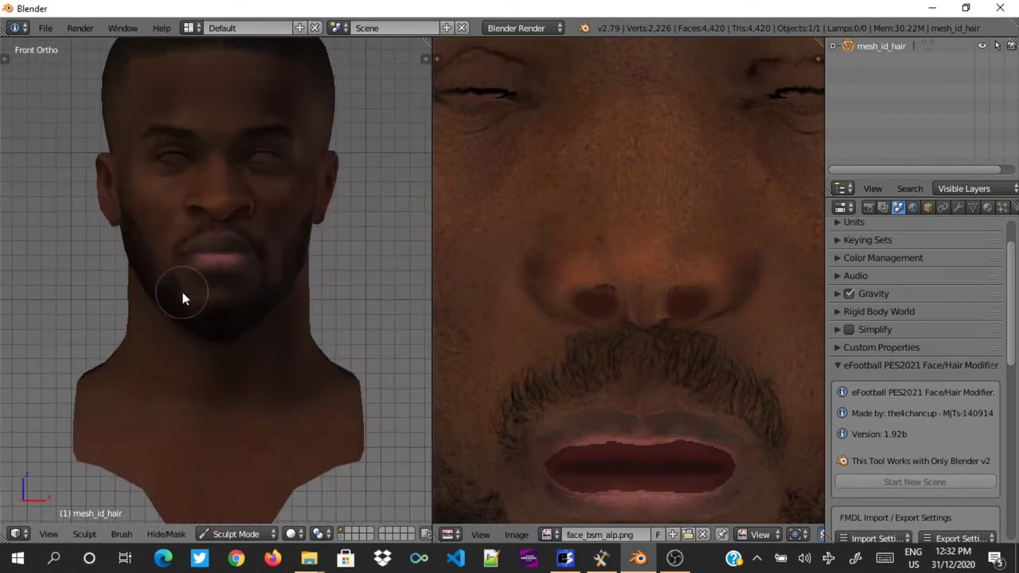
Step: Add a Multiresolution modifier to mesh_id_hair and subdivide it twice to level 2 (53,104 vertices)
{"action": "key", "text": "t"}
{"action": "left_click", "coordinate": [958, 207]}
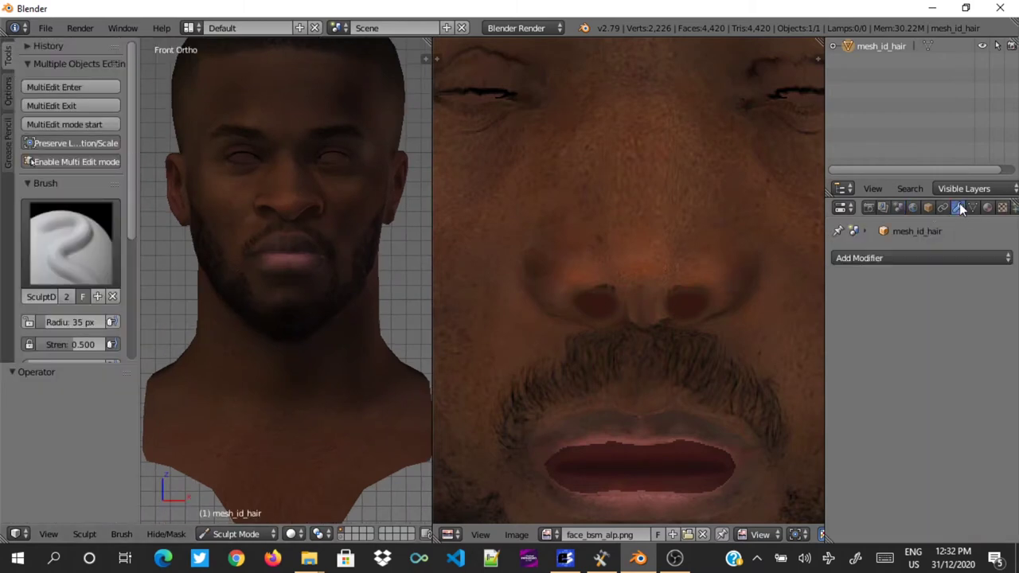
{"action": "left_click", "coordinate": [900, 257]}
{"action": "left_click", "coordinate": [758, 424]}
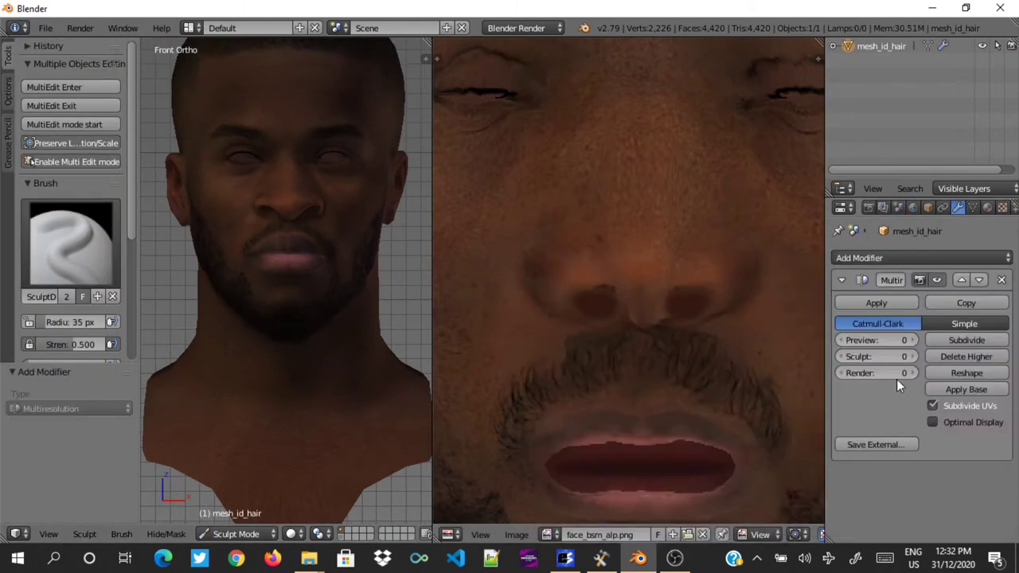
{"action": "left_click", "coordinate": [938, 344]}
{"action": "scroll", "coordinate": [288, 145], "scroll_direction": "up", "scroll_amount": 2}
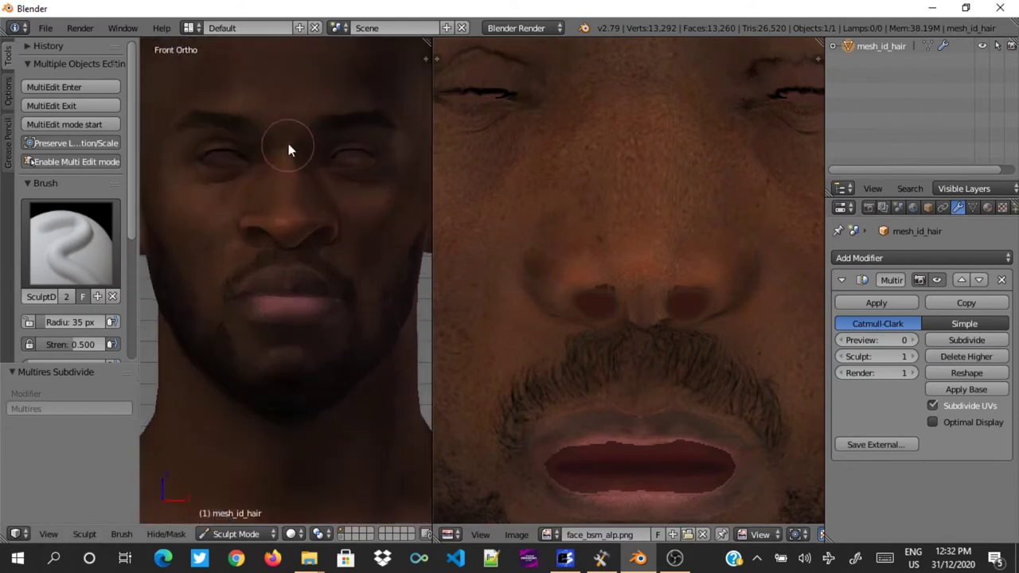
{"action": "scroll", "coordinate": [289, 145], "scroll_direction": "up", "scroll_amount": 2}
{"action": "left_click", "coordinate": [958, 340]}
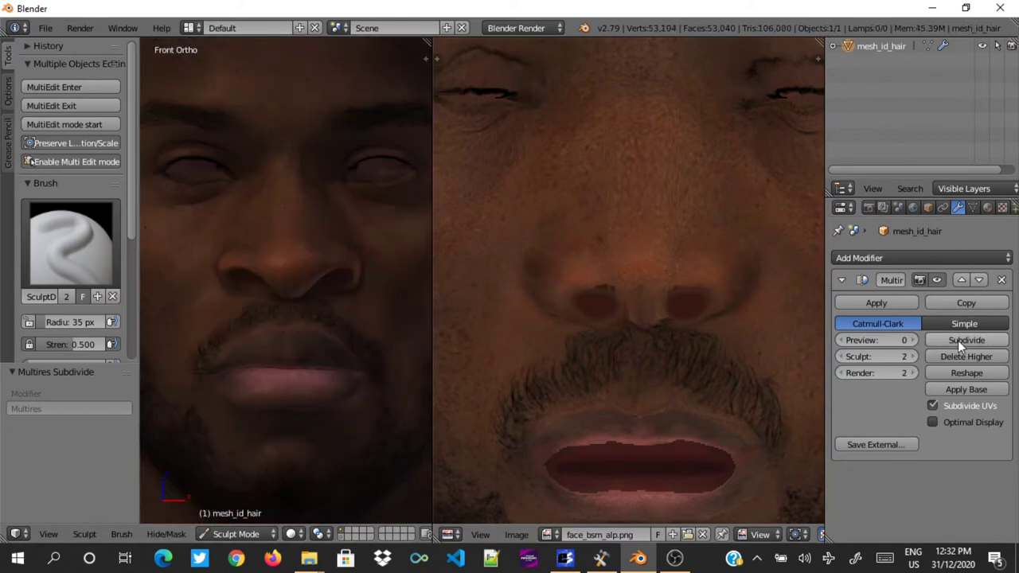
{"action": "mouse_move", "coordinate": [825, 241]}
{"action": "left_mouse_down"}
{"action": "mouse_move", "coordinate": [676, 266]}
{"action": "mouse_move", "coordinate": [795, 263]}
{"action": "left_mouse_up"}
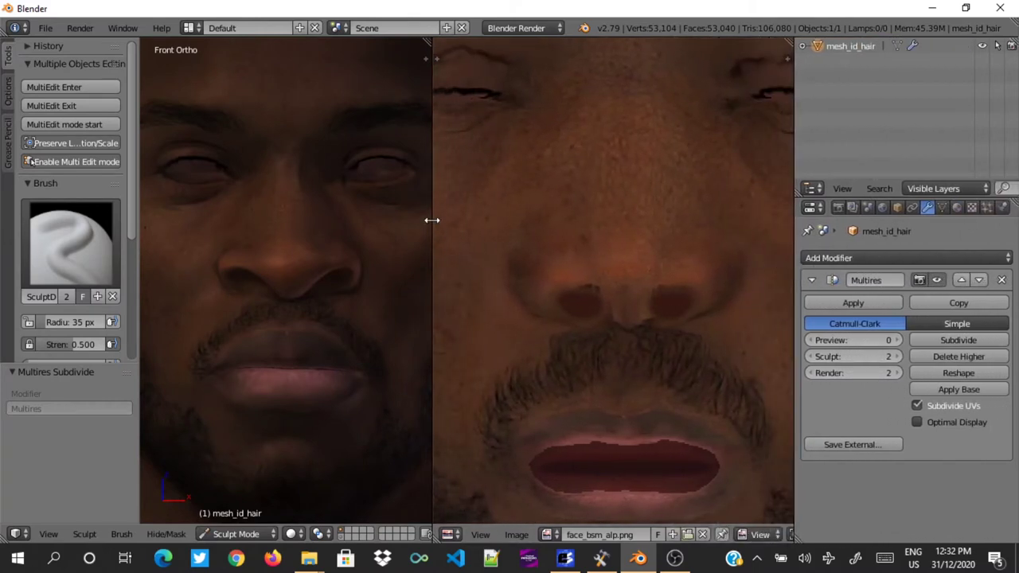
Step: Widen the 3D viewport and collapse the Multiple Objects Editing panel
{"action": "left_click_drag", "start_coordinate": [432, 219], "coordinate": [737, 252]}
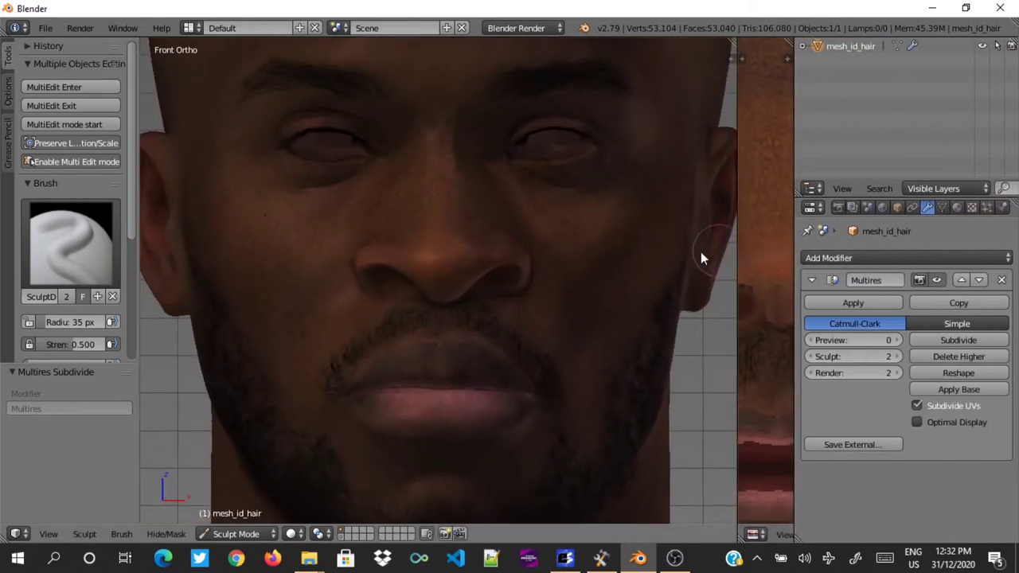
{"action": "scroll", "coordinate": [281, 258], "scroll_direction": "down", "scroll_amount": 2}
{"action": "scroll", "coordinate": [281, 258], "scroll_direction": "down", "scroll_amount": 1}
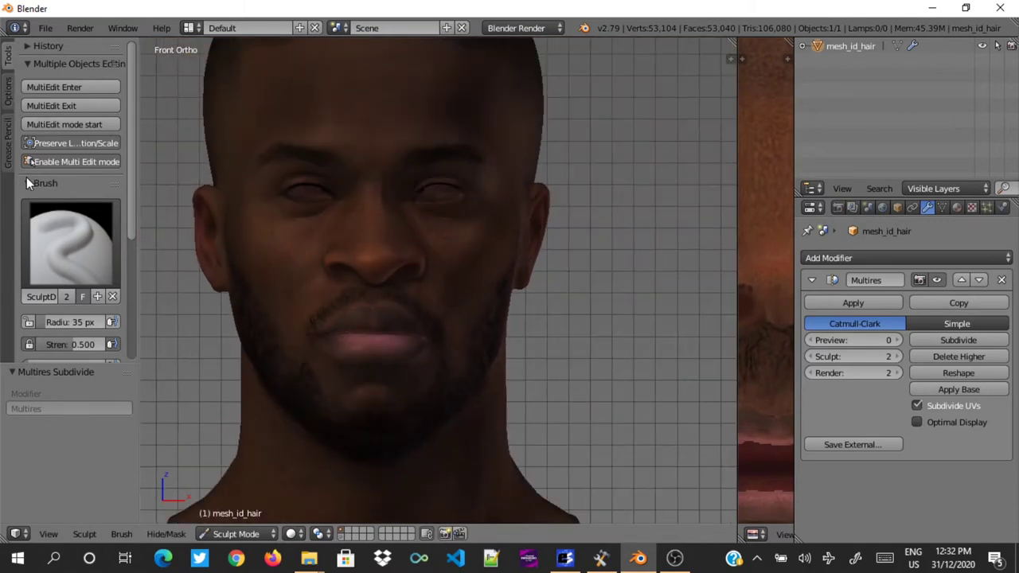
{"action": "left_click", "coordinate": [27, 63]}
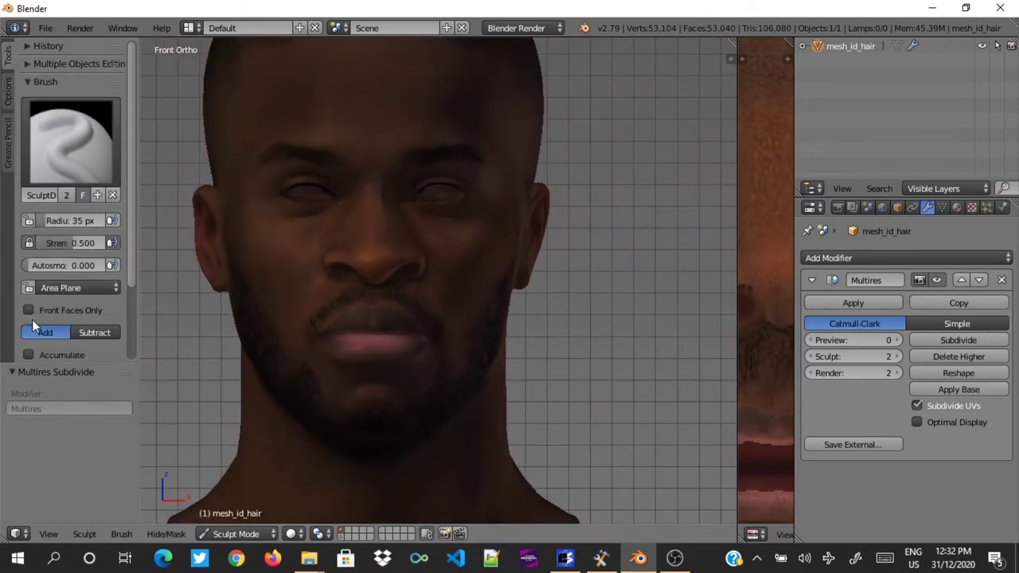
Step: Move and expand the Symmetry/Lock panel beside the brush settings, and set Autosmooth to 0.144
{"action": "scroll", "coordinate": [75, 265], "scroll_direction": "down", "scroll_amount": 3}
{"action": "left_click_drag", "start_coordinate": [114, 347], "coordinate": [117, 277]}
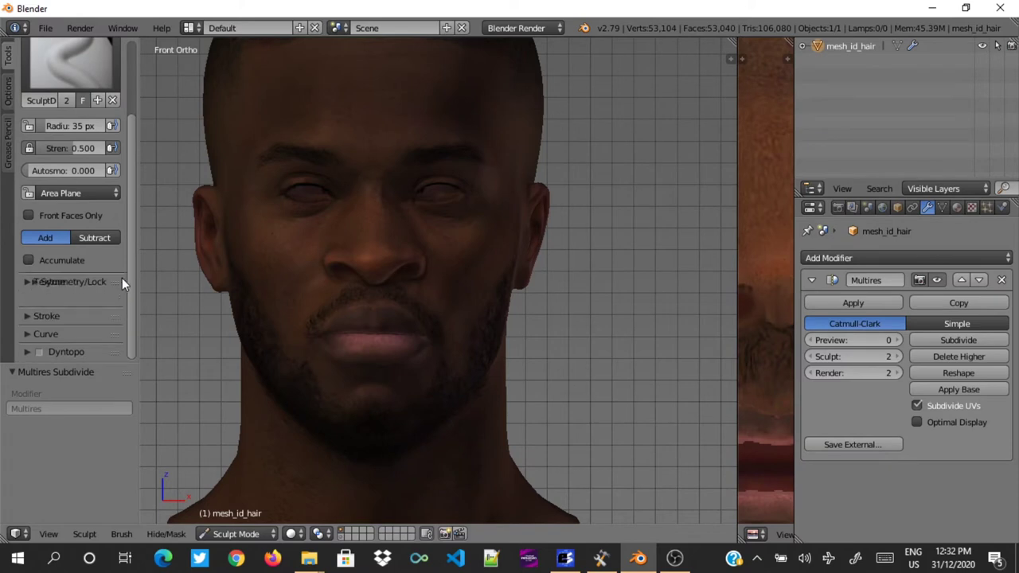
{"action": "left_click", "coordinate": [28, 281]}
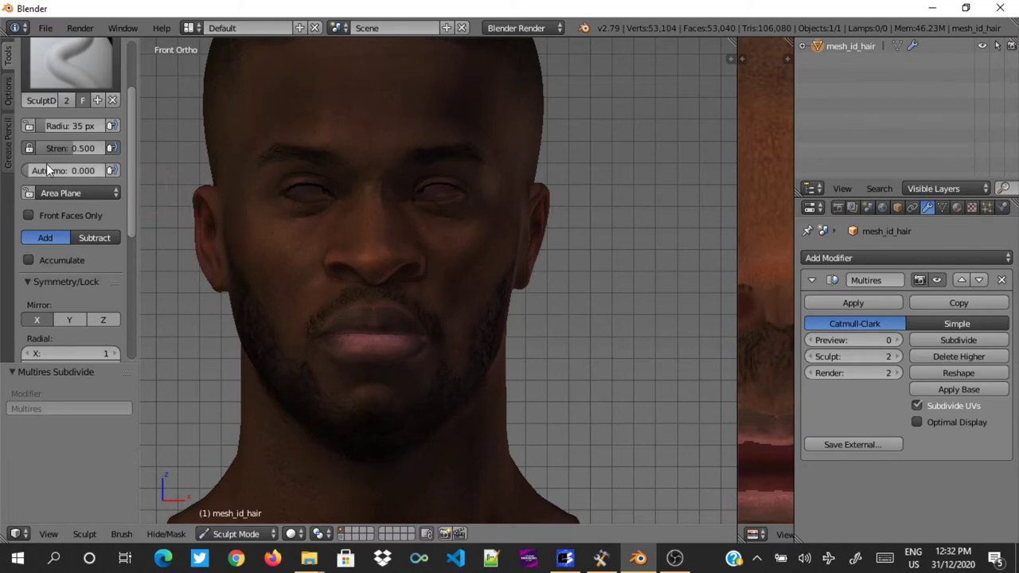
{"action": "left_click_drag", "start_coordinate": [31, 170], "coordinate": [53, 181]}
Step: Inspect the head in side and front views, zooming in closer on the face
{"action": "key", "text": "KP_3"}
{"action": "scroll", "coordinate": [475, 281], "scroll_direction": "down", "scroll_amount": 3}
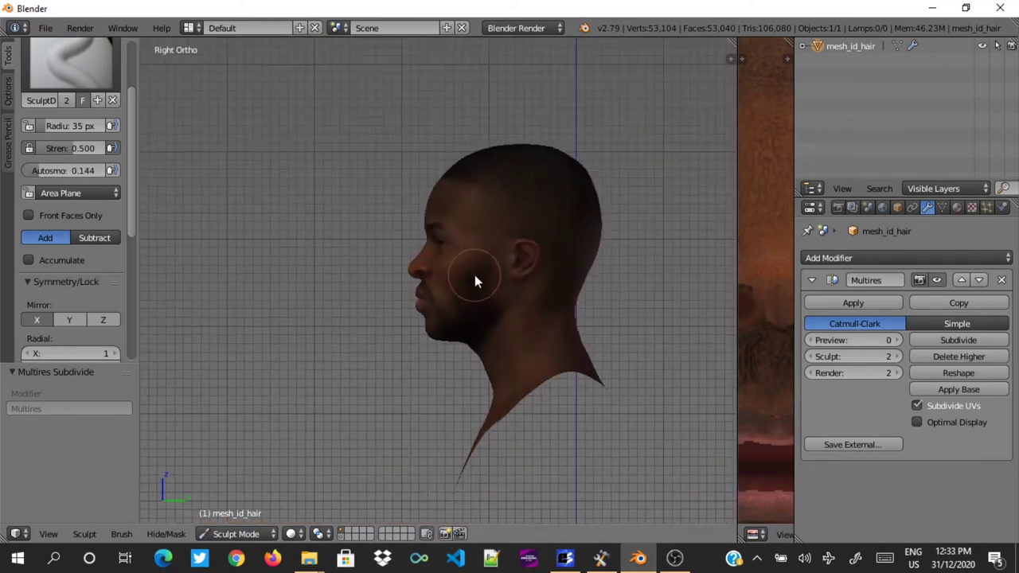
{"action": "scroll", "coordinate": [475, 263], "scroll_direction": "up", "scroll_amount": 2}
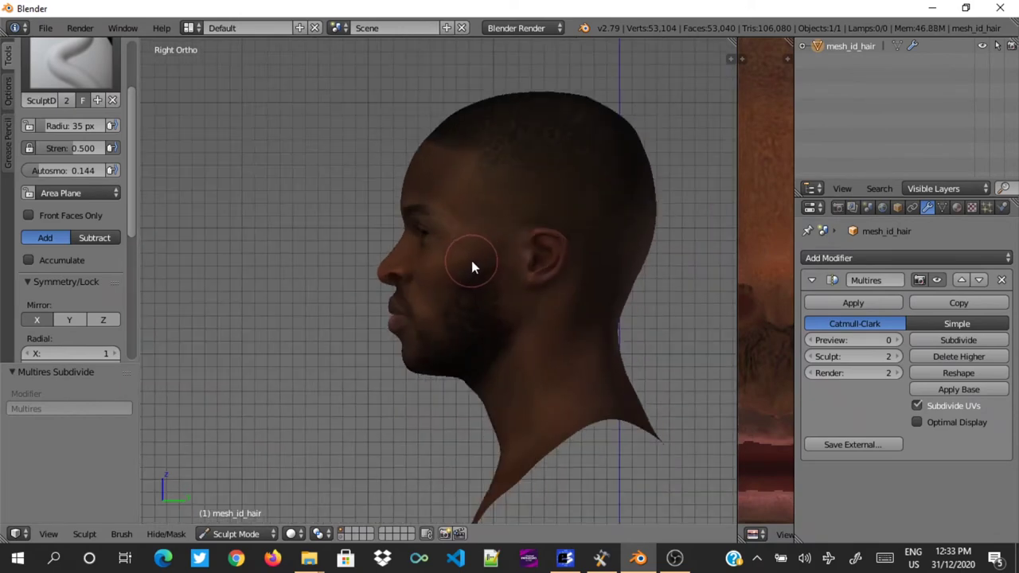
{"action": "key", "text": "KP_1"}
{"action": "key", "text": "KP_3"}
{"action": "scroll", "coordinate": [475, 266], "scroll_direction": "up", "scroll_amount": 2}
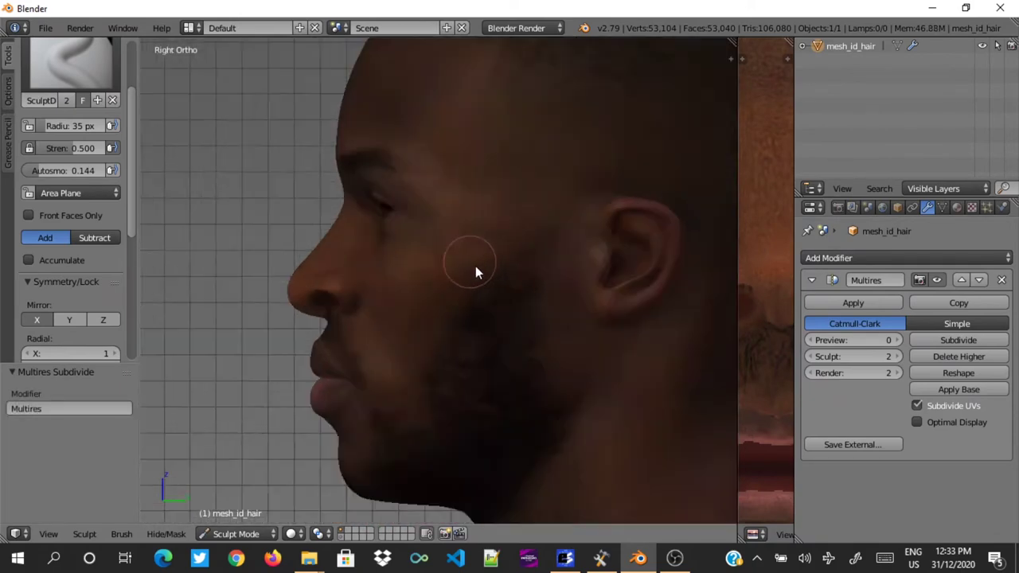
{"action": "key", "text": "KP_1"}
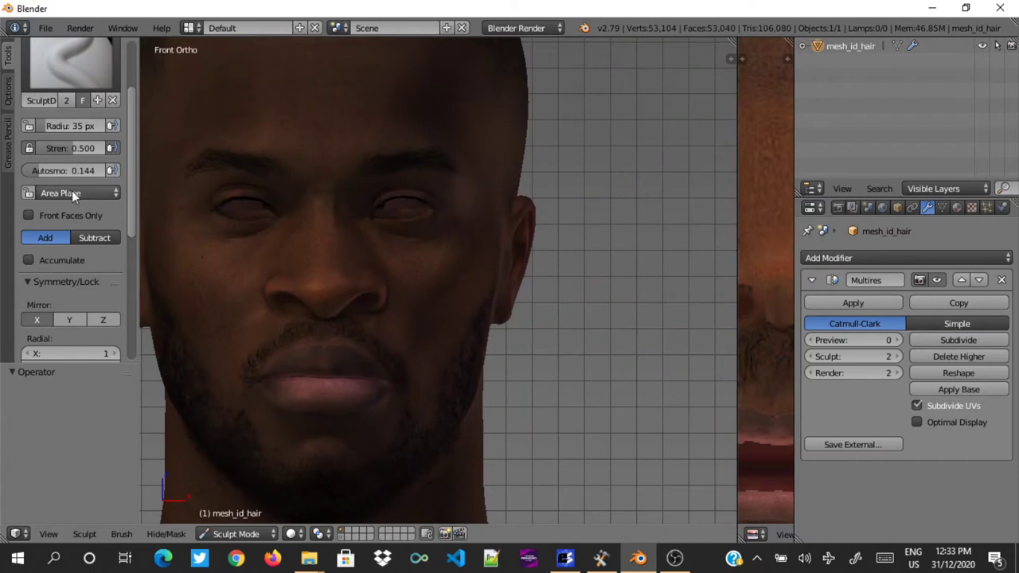
Step: Set the brush Strength to 0.298, then check the head from three-quarter, side and front views
{"action": "left_click", "coordinate": [73, 148]}
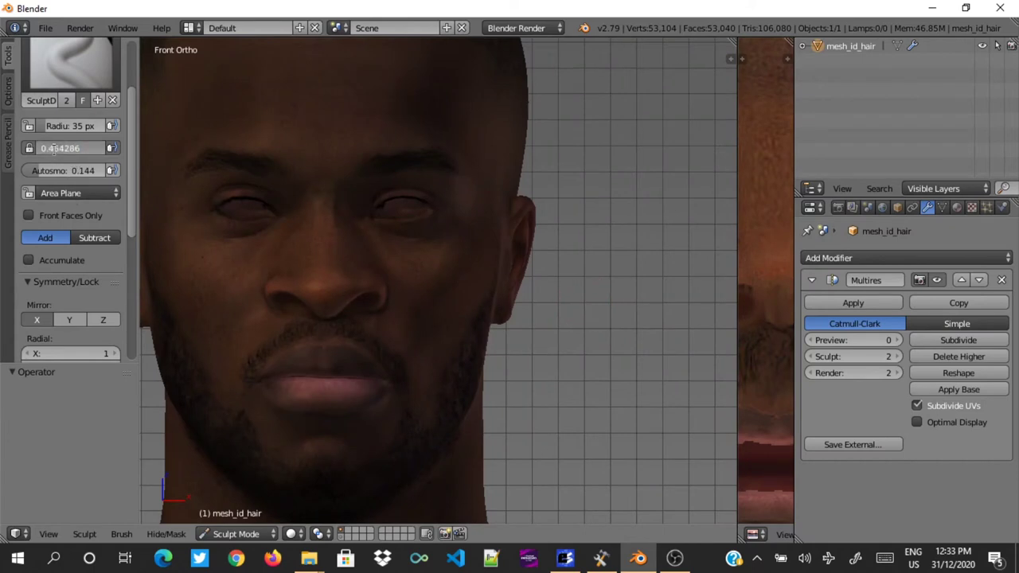
{"action": "key", "text": "Return"}
{"action": "left_click_drag", "start_coordinate": [72, 149], "coordinate": [60, 146]}
{"action": "middle_click_drag", "start_coordinate": [302, 243], "coordinate": [465, 267]}
{"action": "key", "text": "KP_3"}
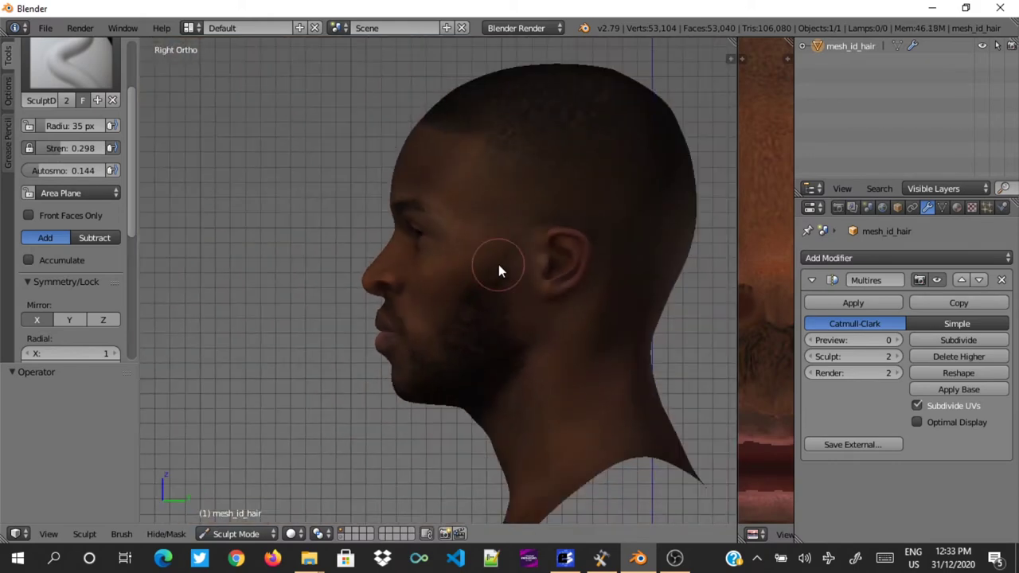
{"action": "key", "text": "KP_1"}
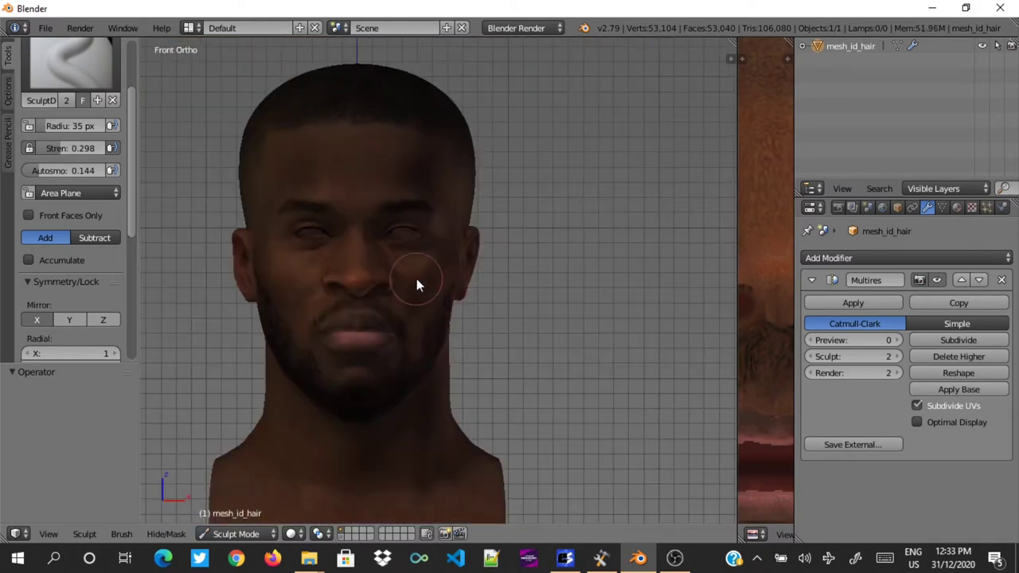
{"action": "key", "text": "KP_3"}
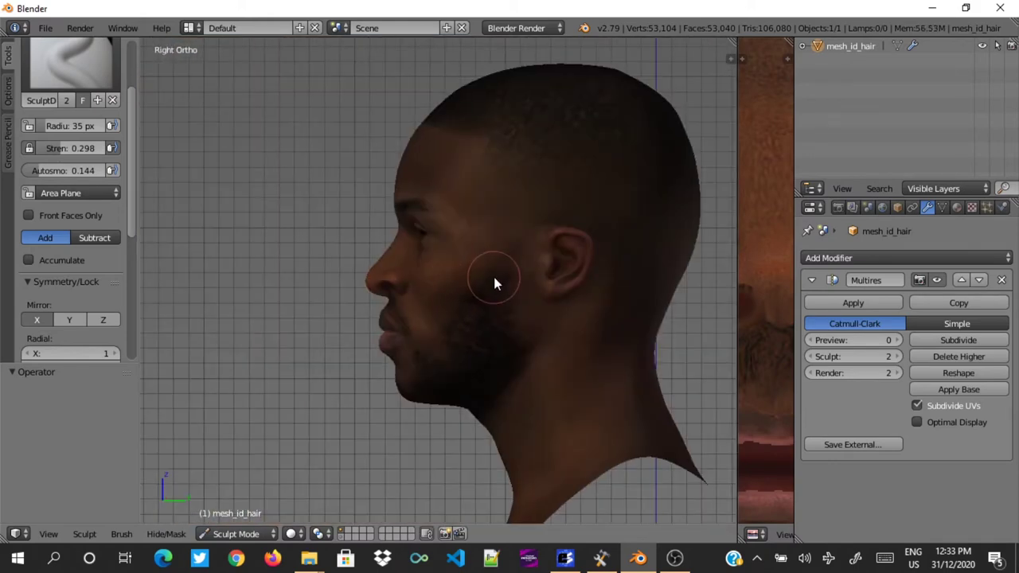
Step: Compare the head's front, side and three-quarter views, zooming in and out
{"action": "middle_click_drag", "start_coordinate": [493, 283], "coordinate": [484, 295]}
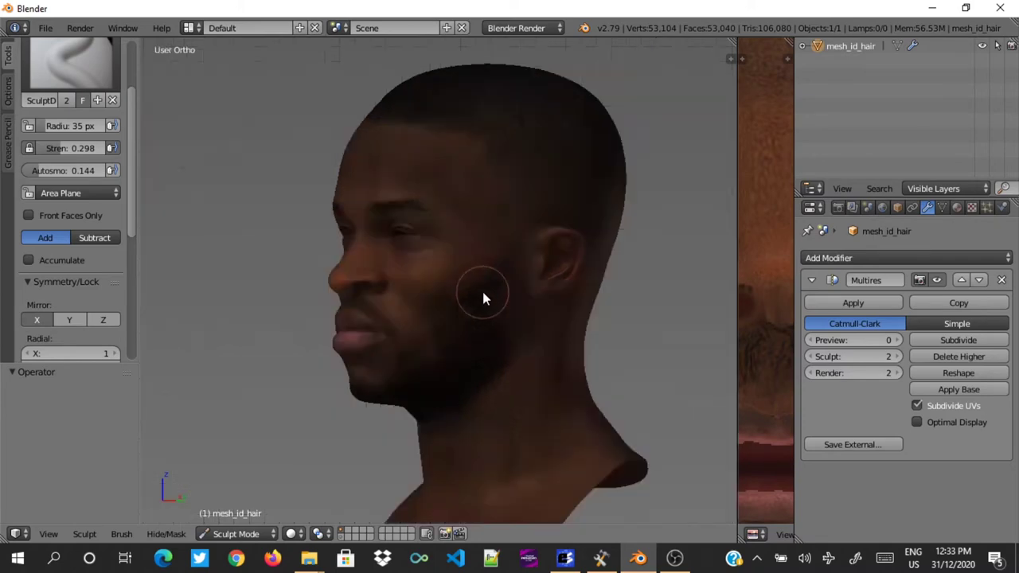
{"action": "key", "text": "KP_1"}
{"action": "scroll", "coordinate": [432, 337], "scroll_direction": "up", "scroll_amount": 3}
{"action": "key", "text": "KP_3"}
{"action": "scroll", "coordinate": [418, 350], "scroll_direction": "down", "scroll_amount": 3}
{"action": "middle_click_drag", "start_coordinate": [419, 350], "coordinate": [421, 221]}
{"action": "key", "text": "KP_3"}
{"action": "scroll", "coordinate": [422, 336], "scroll_direction": "down", "scroll_amount": 3}
{"action": "key", "text": "KP_1"}
{"action": "scroll", "coordinate": [422, 337], "scroll_direction": "up", "scroll_amount": 3}
Step: Toggle the brush between carving and building up while checking the side and front views
{"action": "key", "text": "KP_3"}
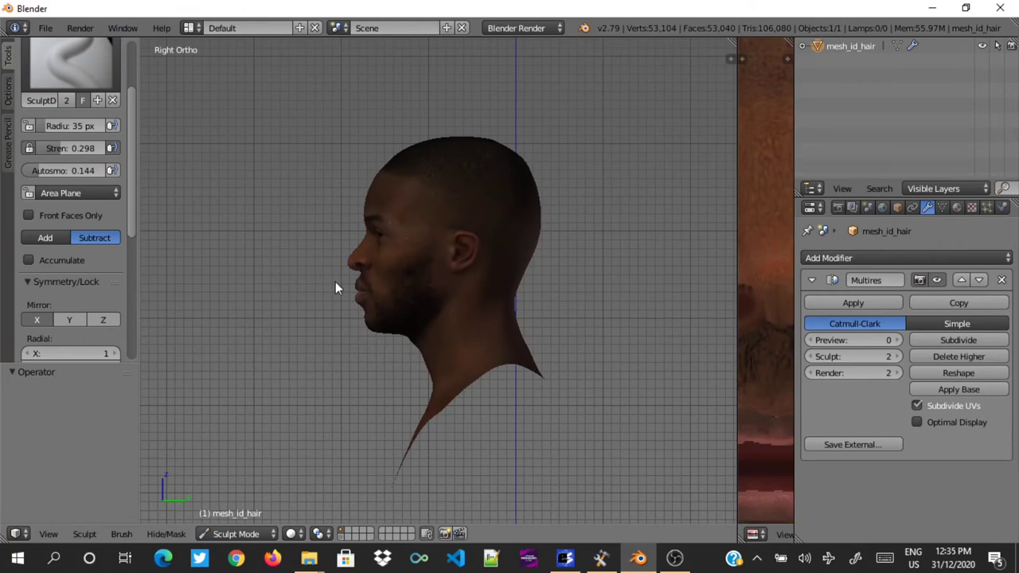
{"action": "scroll", "coordinate": [336, 282], "scroll_direction": "down", "scroll_amount": 3}
{"action": "scroll", "coordinate": [400, 218], "scroll_direction": "up", "scroll_amount": 5}
{"action": "key", "text": "KP_1"}
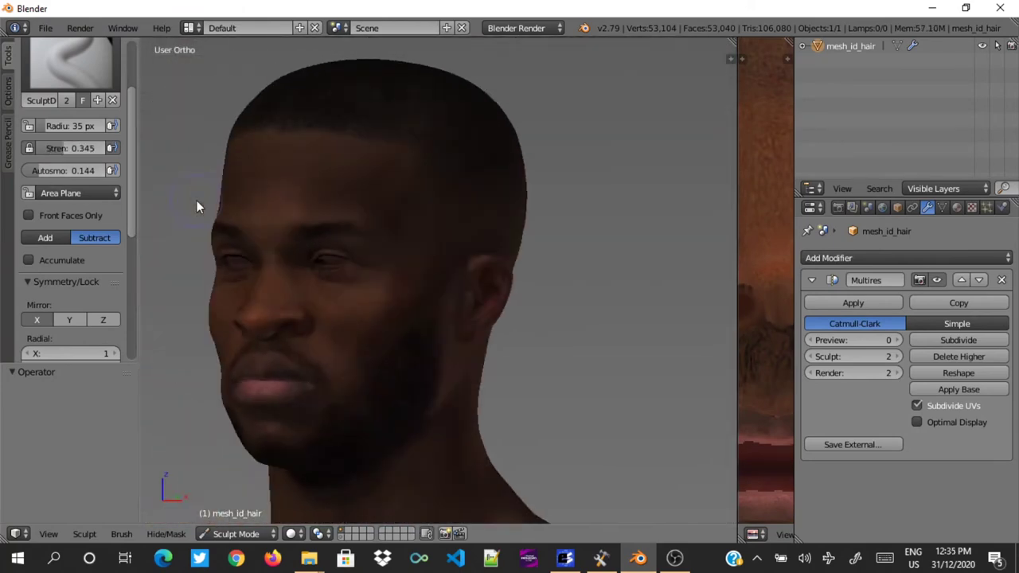
{"action": "key", "text": "KP_3"}
{"action": "scroll", "coordinate": [430, 273], "scroll_direction": "down", "scroll_amount": 3}
{"action": "scroll", "coordinate": [405, 265], "scroll_direction": "up", "scroll_amount": 4}
{"action": "scroll", "coordinate": [443, 221], "scroll_direction": "down", "scroll_amount": 3}
{"action": "middle_click_drag", "start_coordinate": [442, 220], "coordinate": [413, 179]}
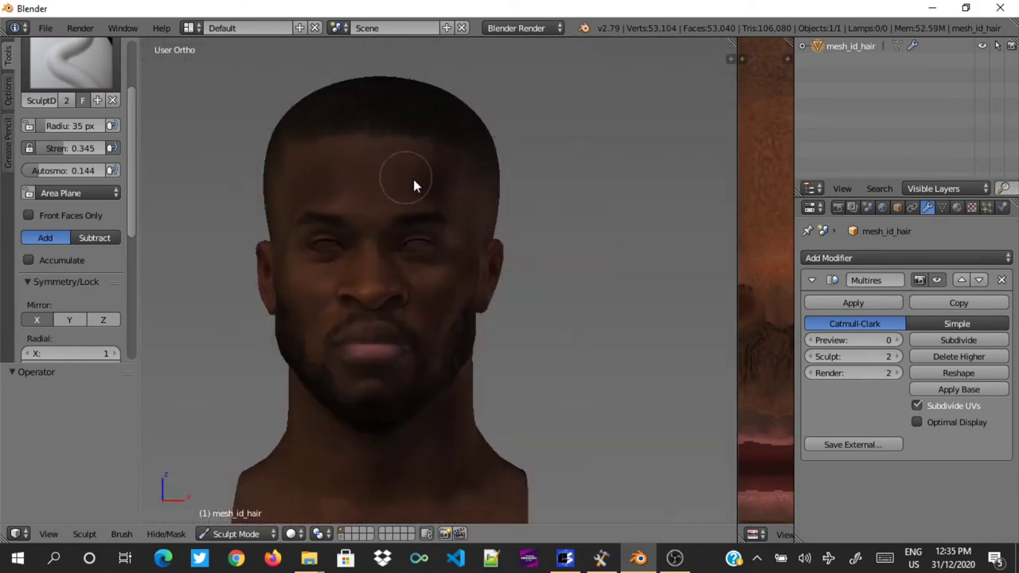
{"action": "key", "text": "KP_3"}
{"action": "key", "text": "KP_1"}
{"action": "scroll", "coordinate": [438, 234], "scroll_direction": "up", "scroll_amount": 4}
Step: Step the view around the head through opposite side, three-quarter and front views
{"action": "key", "text": "ctrl+KP_3"}
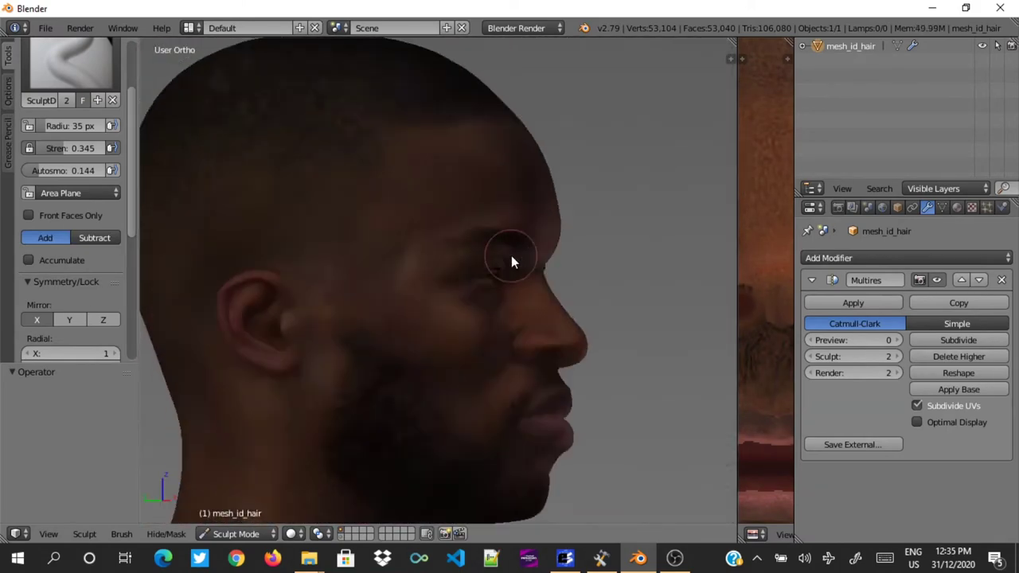
{"action": "key", "text": "KP_3"}
{"action": "middle_click_drag", "start_coordinate": [511, 262], "coordinate": [467, 342]}
{"action": "key", "text": "KP_1"}
{"action": "scroll", "coordinate": [246, 275], "scroll_direction": "down", "scroll_amount": 2}
{"action": "scroll", "coordinate": [245, 274], "scroll_direction": "up", "scroll_amount": 4}
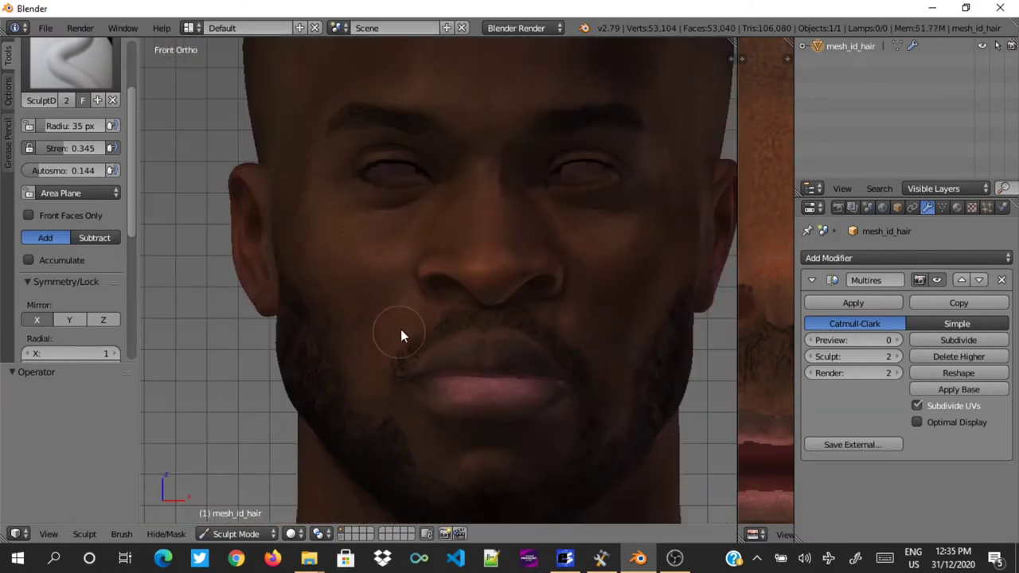
{"action": "key", "text": "KP_3"}
{"action": "scroll", "coordinate": [332, 273], "scroll_direction": "down", "scroll_amount": 3}
{"action": "key", "text": "KP_1"}
{"action": "scroll", "coordinate": [333, 273], "scroll_direction": "up", "scroll_amount": 4}
Step: Switch the brush to subtract, view the face from below, then switch back to add
{"action": "left_click", "coordinate": [101, 237]}
{"action": "scroll", "coordinate": [431, 344], "scroll_direction": "down", "scroll_amount": 3}
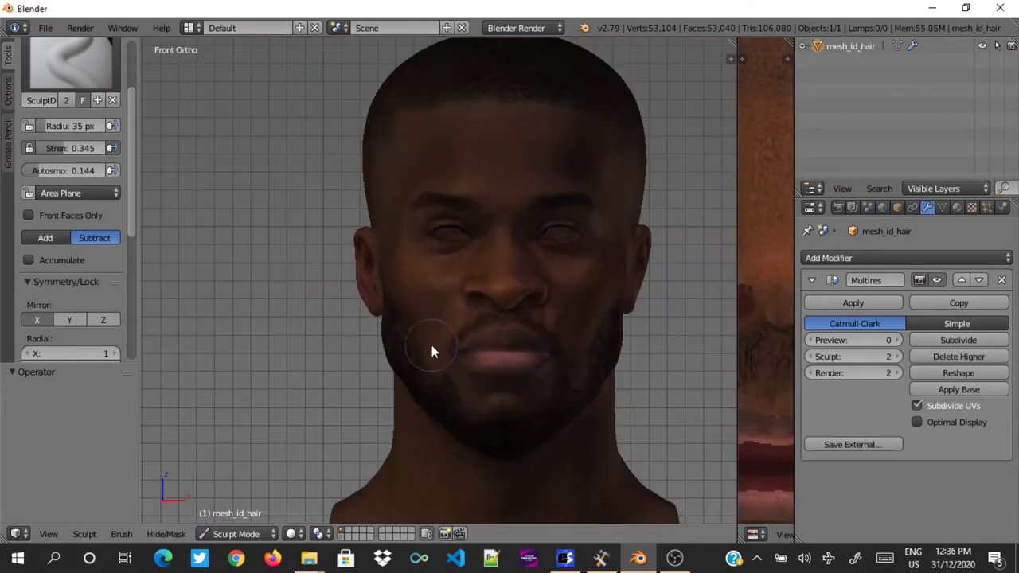
{"action": "middle_click_drag", "start_coordinate": [432, 345], "coordinate": [473, 316]}
{"action": "key", "text": "KP_1"}
{"action": "scroll", "coordinate": [473, 316], "scroll_direction": "up", "scroll_amount": 3}
{"action": "key", "text": "KP_2"}
{"action": "key", "text": "KP_2"}
{"action": "left_click", "coordinate": [45, 237]}
{"action": "scroll", "coordinate": [418, 438], "scroll_direction": "down", "scroll_amount": 2}
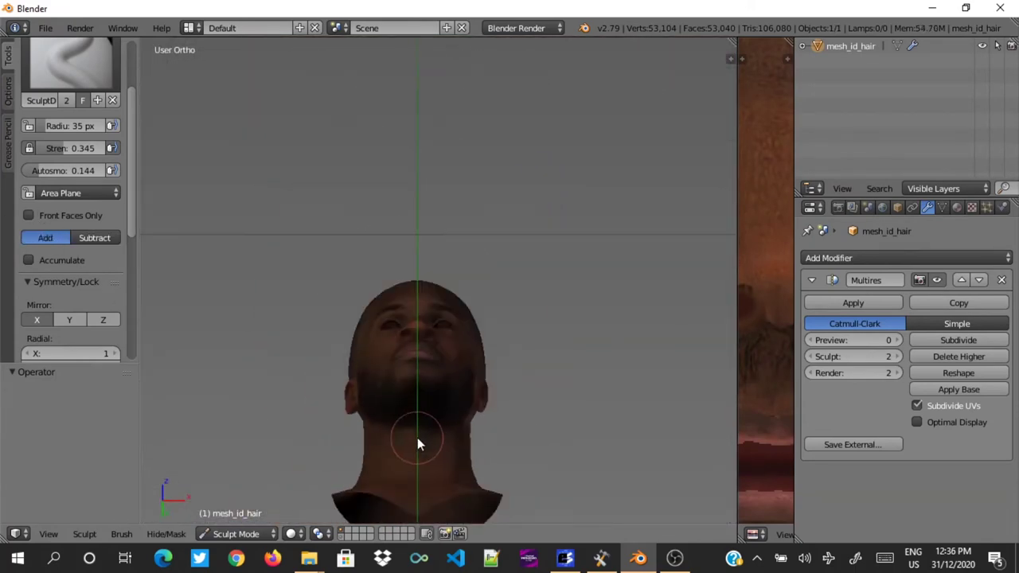
Step: Raise the brush Strength to 0.488 and reset Autosmooth to 0.000, back in front view
{"action": "middle_click_drag", "start_coordinate": [417, 438], "coordinate": [224, 275]}
{"action": "left_click_drag", "start_coordinate": [71, 170], "coordinate": [72, 148]}
{"action": "middle_click_drag", "start_coordinate": [382, 398], "coordinate": [426, 437]}
{"action": "key", "text": "KP_1"}
{"action": "scroll", "coordinate": [422, 422], "scroll_direction": "up", "scroll_amount": 3}
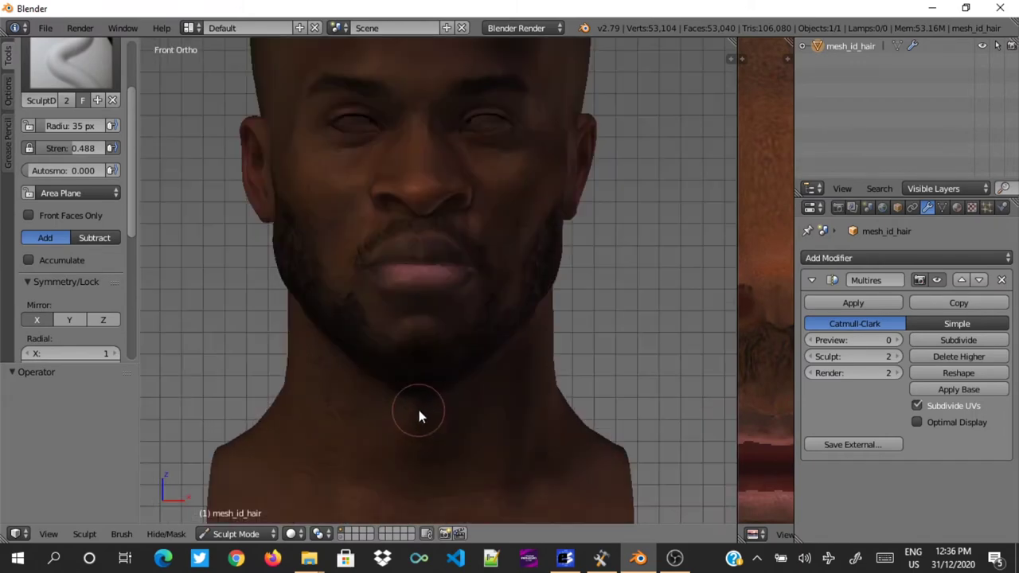
{"action": "scroll", "coordinate": [422, 422], "scroll_direction": "down", "scroll_amount": 1}
{"action": "scroll", "coordinate": [434, 430], "scroll_direction": "up", "scroll_amount": 1}
Step: Raise Autosmooth to 0.192 then 0.231, trying subtract before returning the brush to add
{"action": "left_click_drag", "start_coordinate": [38, 170], "coordinate": [64, 181]}
{"action": "left_click", "coordinate": [94, 237]}
{"action": "mouse_move", "coordinate": [430, 414]}
{"action": "middle_mouse_down"}
{"action": "mouse_move", "coordinate": [463, 435]}
{"action": "mouse_move", "coordinate": [351, 407]}
{"action": "middle_mouse_up"}
{"action": "key", "text": "KP_1"}
{"action": "scroll", "coordinate": [488, 433], "scroll_direction": "up", "scroll_amount": 3}
{"action": "key", "text": "KP_1"}
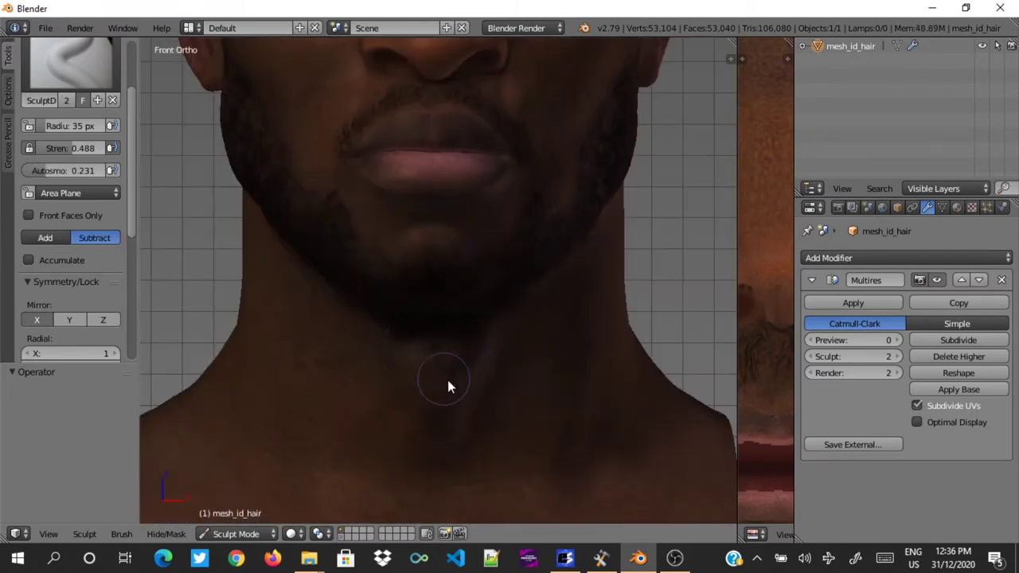
{"action": "scroll", "coordinate": [447, 379], "scroll_direction": "down", "scroll_amount": 3}
{"action": "scroll", "coordinate": [454, 398], "scroll_direction": "up", "scroll_amount": 3}
{"action": "left_click", "coordinate": [46, 237]}
{"action": "scroll", "coordinate": [462, 358], "scroll_direction": "down", "scroll_amount": 2}
{"action": "scroll", "coordinate": [462, 362], "scroll_direction": "up", "scroll_amount": 1}
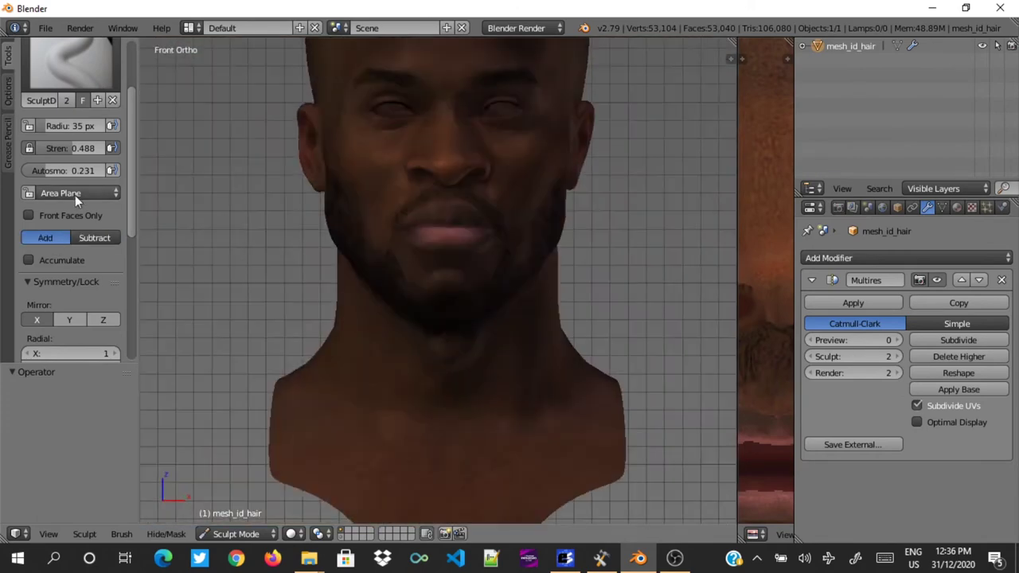
Step: Drop Autosmooth to zero, then raise it to about 0.19 while checking side and front views
{"action": "left_click_drag", "start_coordinate": [56, 171], "coordinate": [16, 170]}
{"action": "key", "text": "KP_3"}
{"action": "key", "text": "KP_1"}
{"action": "scroll", "coordinate": [465, 372], "scroll_direction": "up", "scroll_amount": 1}
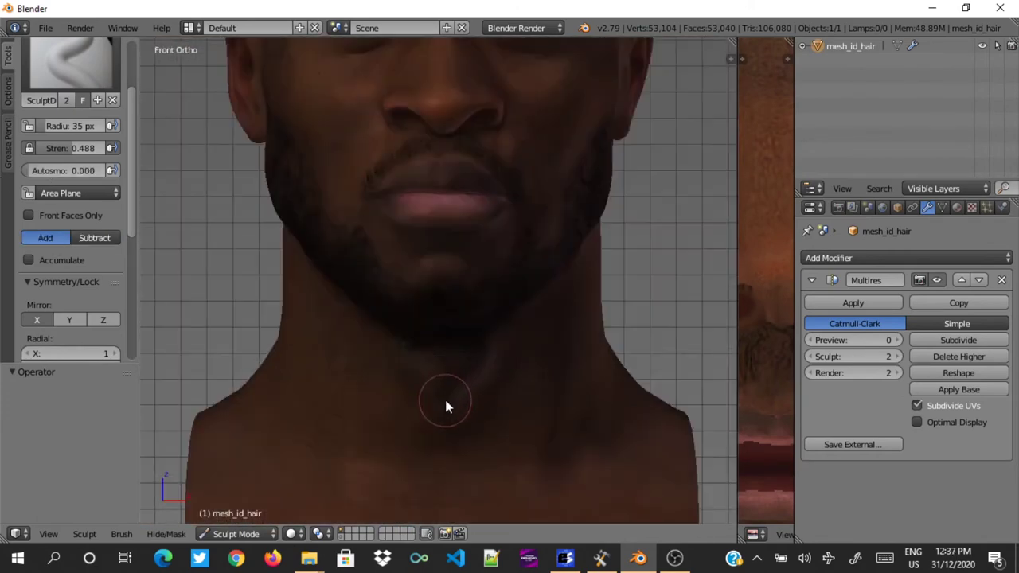
{"action": "scroll", "coordinate": [446, 426], "scroll_direction": "down", "scroll_amount": 3}
{"action": "key", "text": "KP_3"}
{"action": "scroll", "coordinate": [466, 420], "scroll_direction": "up", "scroll_amount": 4}
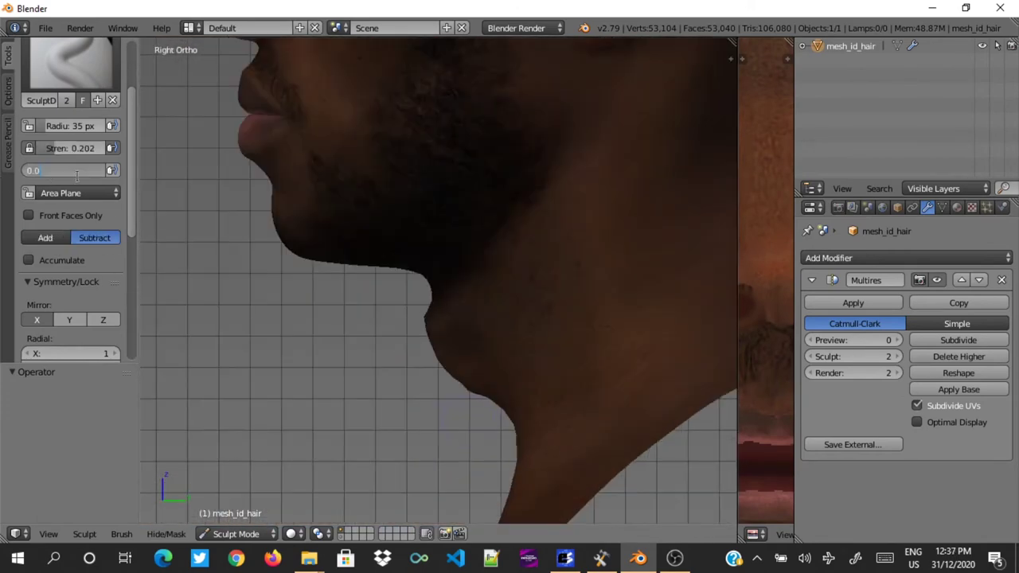
{"action": "left_click_drag", "start_coordinate": [24, 170], "coordinate": [22, 178]}
{"action": "key", "text": "KP_1"}
{"action": "scroll", "coordinate": [432, 330], "scroll_direction": "down", "scroll_amount": 1}
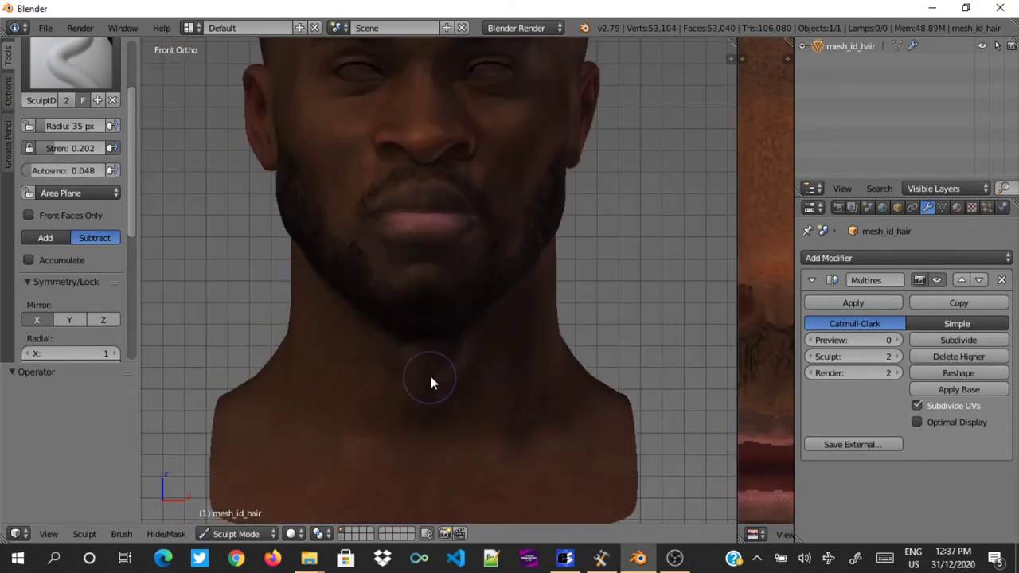
Step: Lower the brush Strength to 0.238 and view the head from front and side
{"action": "key", "text": "shift+f"}
{"action": "left_click", "coordinate": [549, 371]}
{"action": "key", "text": "KP_6"}
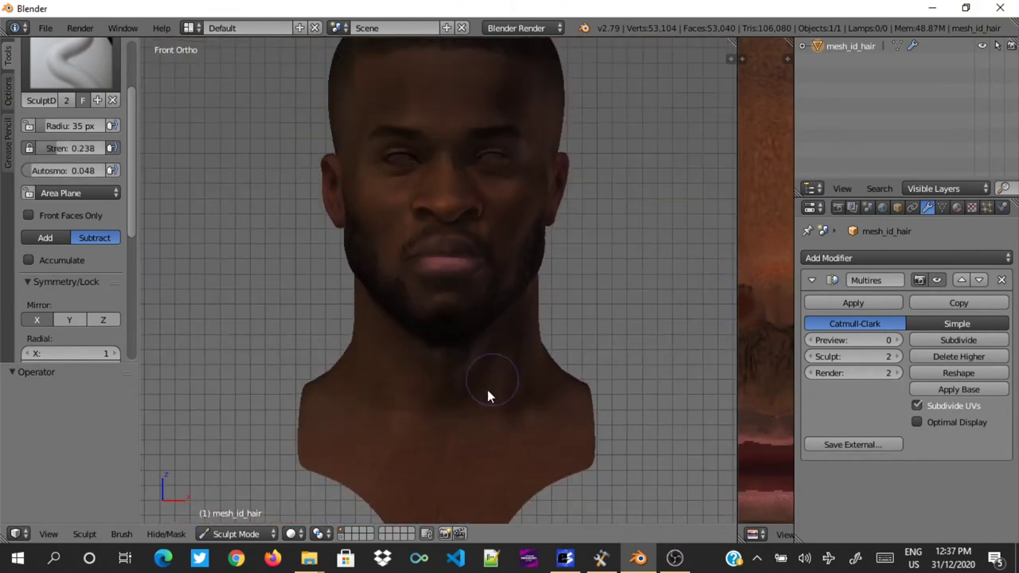
{"action": "key", "text": "KP_6"}
{"action": "key", "text": "KP_6"}
{"action": "key", "text": "KP_6"}
{"action": "key", "text": "KP_4"}
{"action": "key", "text": "KP_1"}
{"action": "key", "text": "KP_3"}
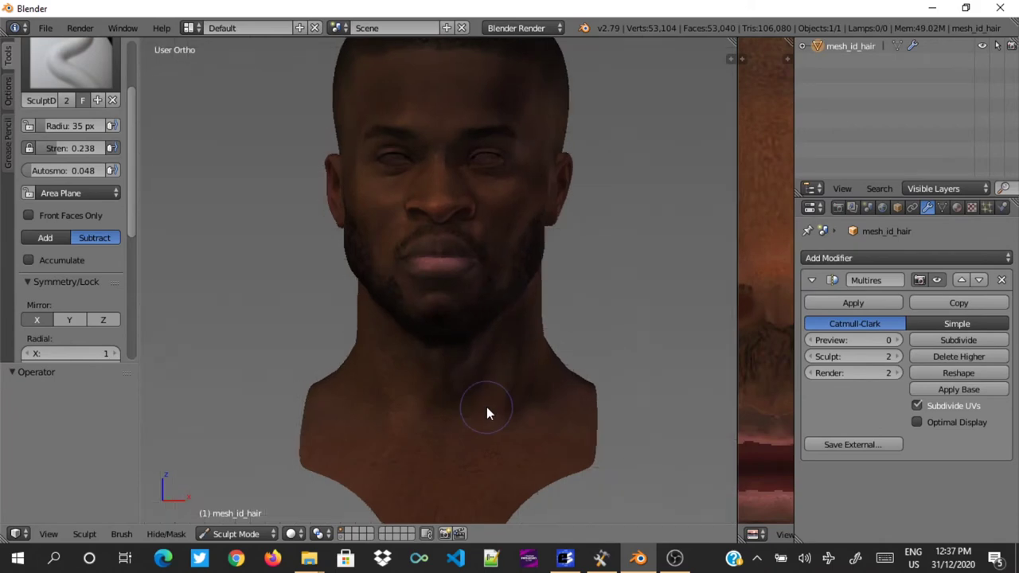
{"action": "scroll", "coordinate": [571, 356], "scroll_direction": "down", "scroll_amount": 1}
{"action": "scroll", "coordinate": [574, 359], "scroll_direction": "up", "scroll_amount": 2}
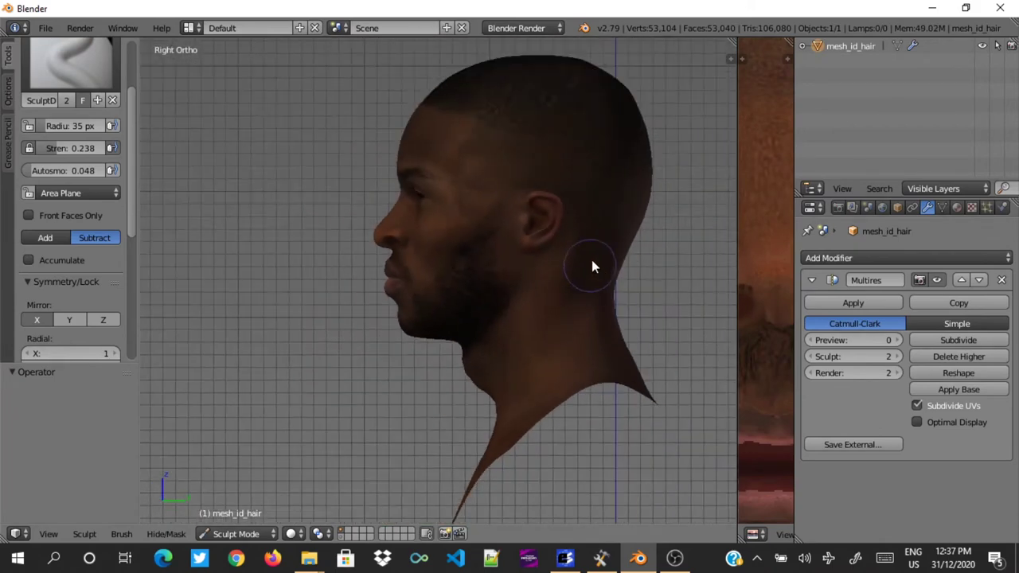
Step: Orbit around to the back and right-facing profile of the head, returning to front view
{"action": "key", "text": "KP_6"}
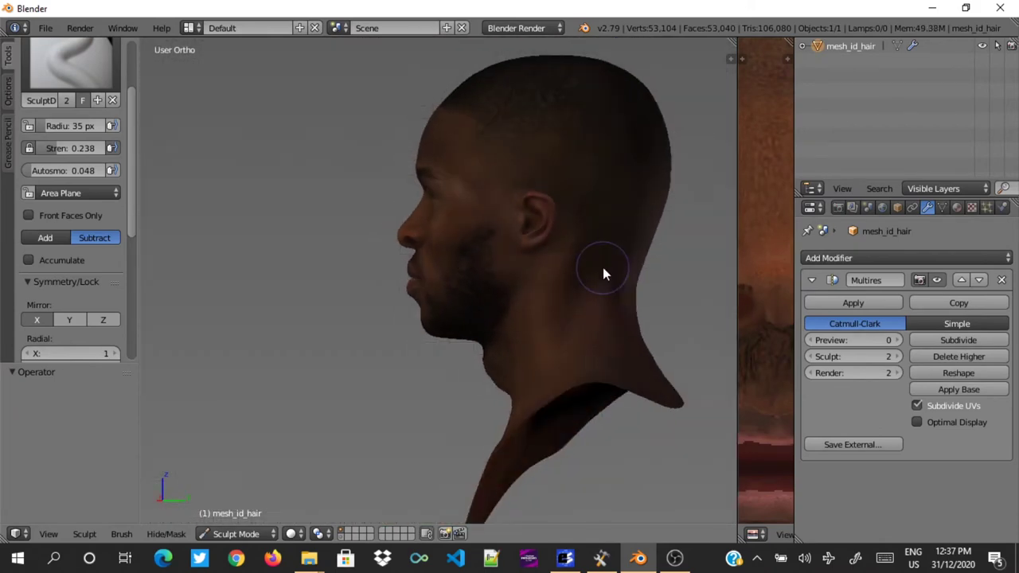
{"action": "key", "text": "KP_6"}
{"action": "key", "text": "KP_6"}
{"action": "key", "text": "KP_6"}
{"action": "key", "text": "KP_6"}
{"action": "key", "text": "KP_6"}
{"action": "key", "text": "KP_6"}
{"action": "key", "text": "KP_6"}
{"action": "key", "text": "KP_6"}
{"action": "key", "text": "KP_6"}
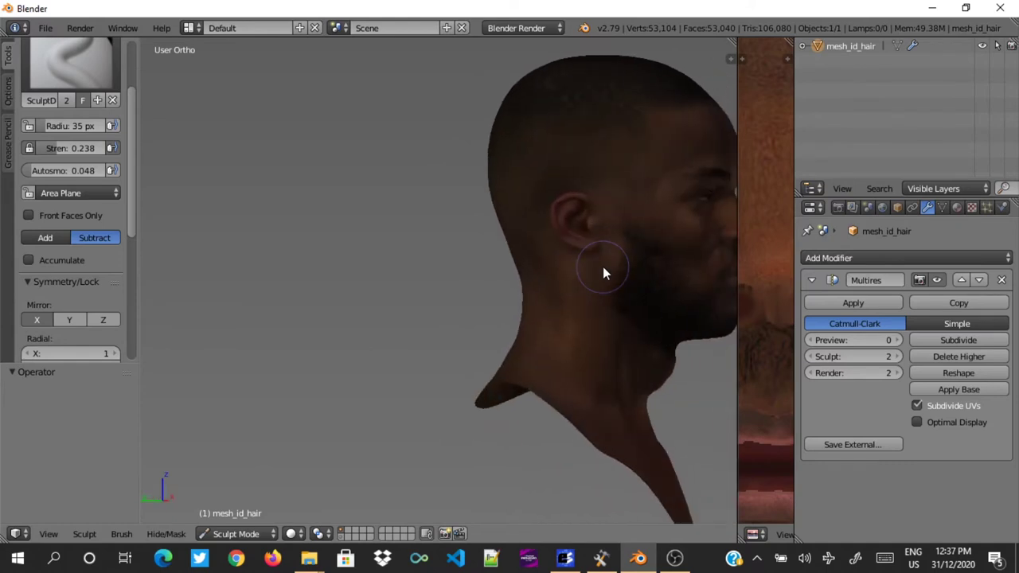
{"action": "key", "text": "KP_6"}
{"action": "key", "text": "KP_6"}
{"action": "key", "text": "KP_6"}
{"action": "key", "text": "KP_4"}
{"action": "key", "text": "KP_1"}
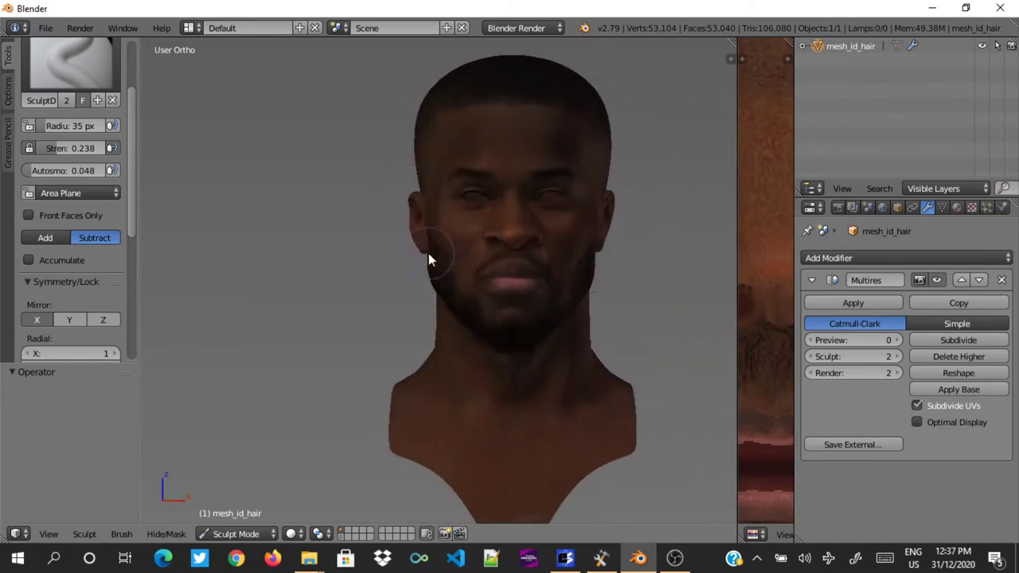
{"action": "key", "text": "KP_4"}
{"action": "key", "text": "KP_4"}
{"action": "key", "text": "KP_4"}
{"action": "key", "text": "KP_4"}
{"action": "key", "text": "KP_4"}
{"action": "key", "text": "KP_4"}
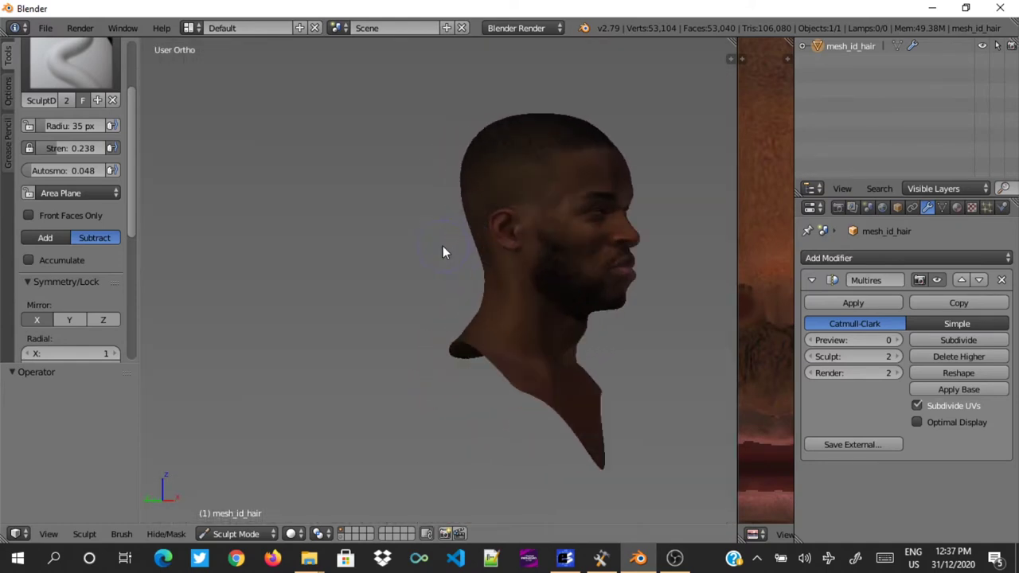
{"action": "key", "text": "KP_6"}
{"action": "key", "text": "KP_6"}
{"action": "key", "text": "KP_6"}
{"action": "key", "text": "KP_6"}
{"action": "key", "text": "KP_6"}
{"action": "key", "text": "KP_6"}
{"action": "key", "text": "KP_6"}
{"action": "key", "text": "KP_4"}
{"action": "key", "text": "KP_4"}
{"action": "key", "text": "KP_4"}
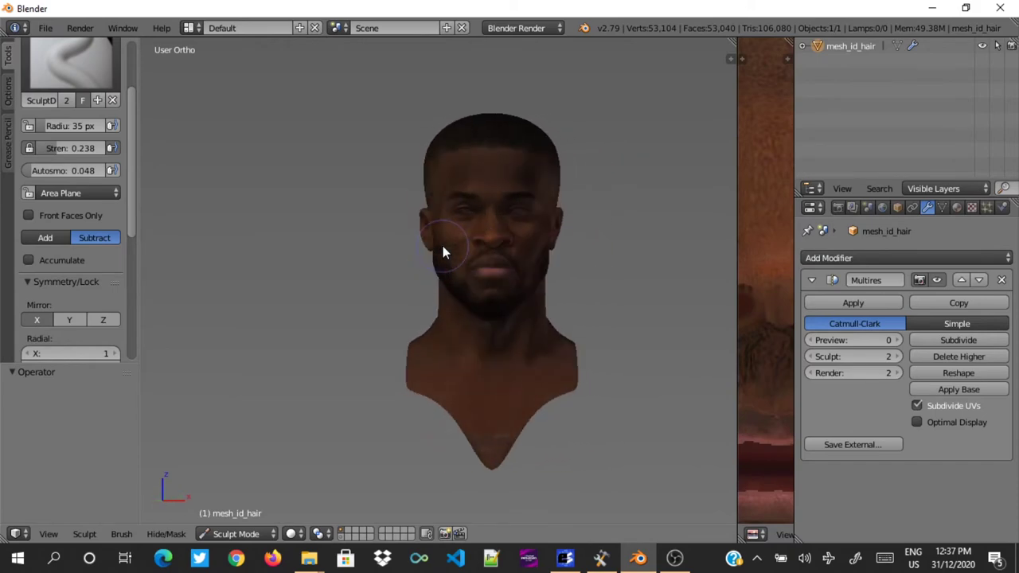
{"action": "key", "text": "KP_4"}
{"action": "key", "text": "KP_4"}
{"action": "key", "text": "KP_4"}
{"action": "key", "text": "KP_4"}
{"action": "key", "text": "KP_4"}
{"action": "key", "text": "KP_4"}
{"action": "key", "text": "KP_1"}
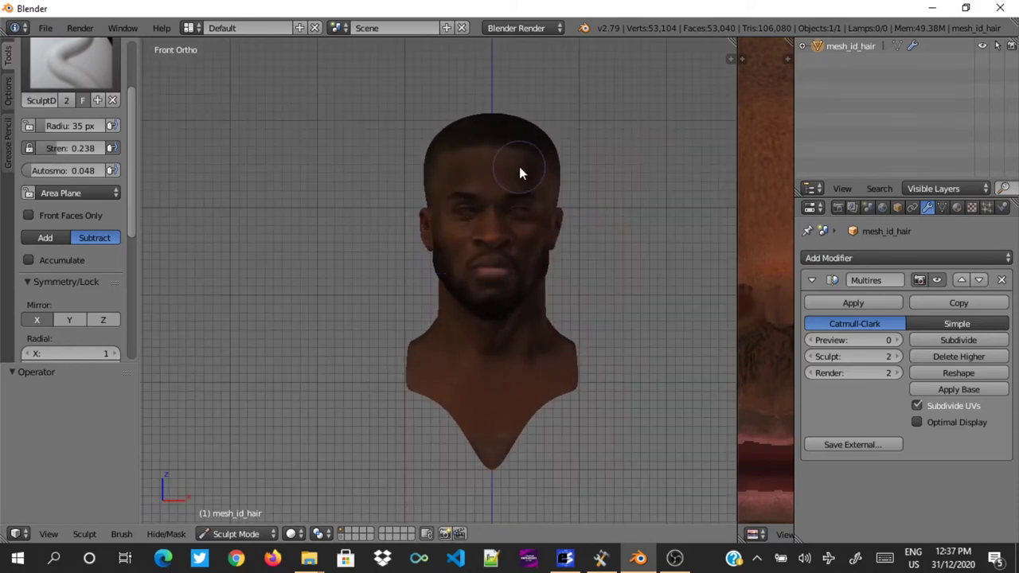
{"action": "scroll", "coordinate": [506, 165], "scroll_direction": "up", "scroll_amount": 2}
{"action": "key", "text": "KP_6"}
{"action": "key", "text": "KP_3"}
{"action": "key", "text": "KP_1"}
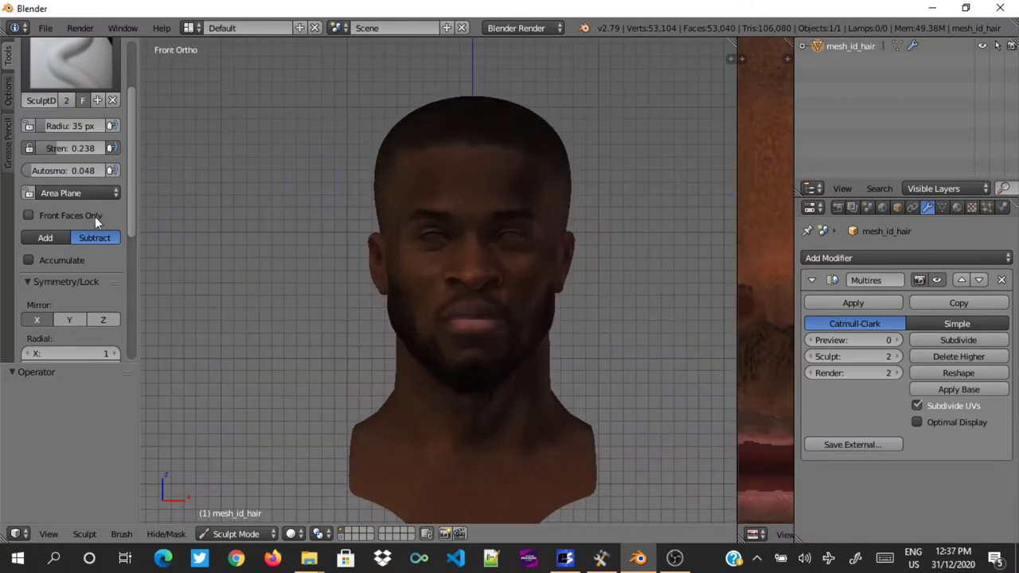
Step: Put the brush in Add mode and check the head in front and side views
{"action": "left_click", "coordinate": [61, 235]}
{"action": "scroll", "coordinate": [482, 190], "scroll_direction": "down", "scroll_amount": 3}
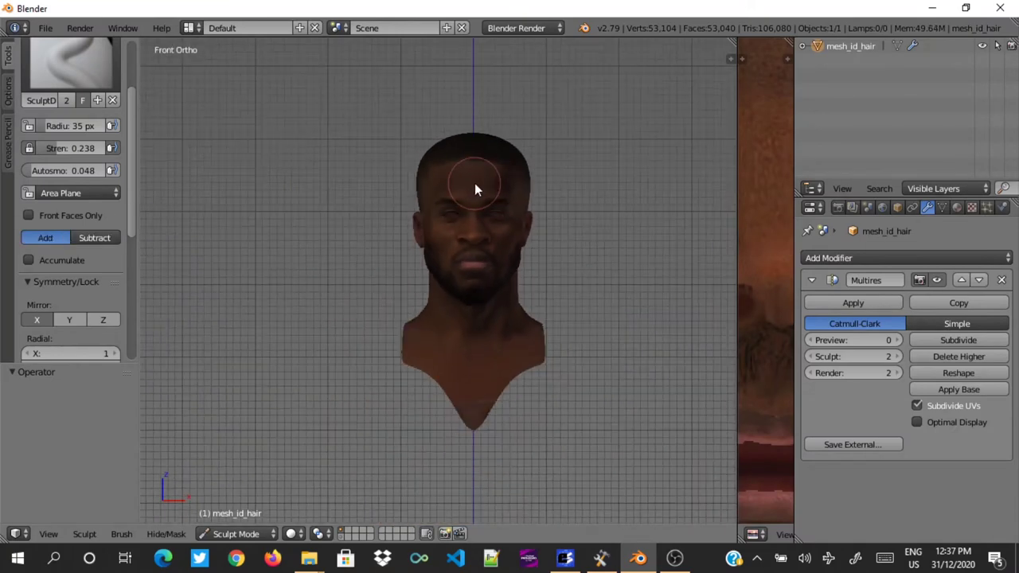
{"action": "scroll", "coordinate": [477, 195], "scroll_direction": "up", "scroll_amount": 6}
{"action": "scroll", "coordinate": [468, 203], "scroll_direction": "down", "scroll_amount": 4}
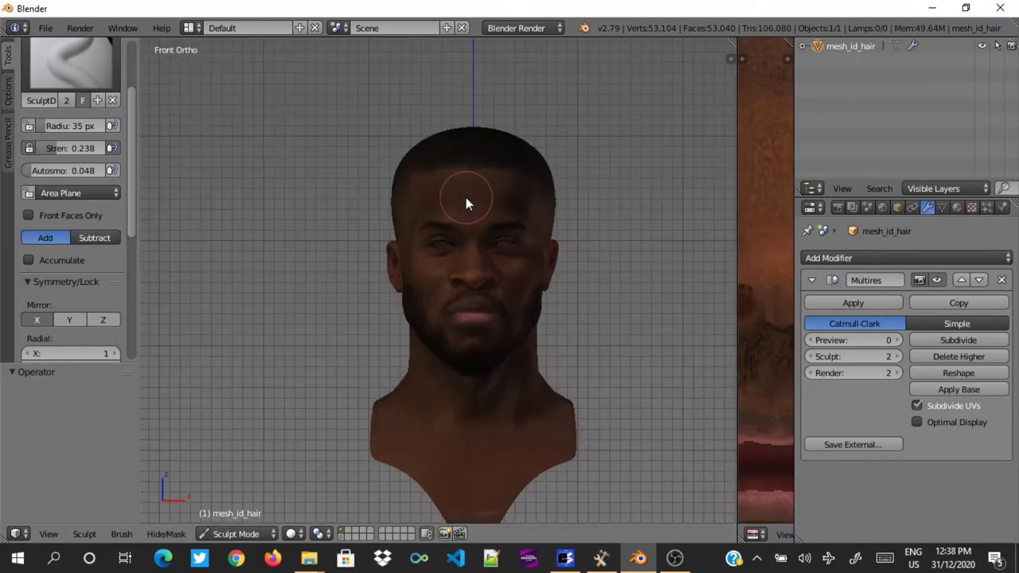
{"action": "scroll", "coordinate": [446, 191], "scroll_direction": "down", "scroll_amount": 2}
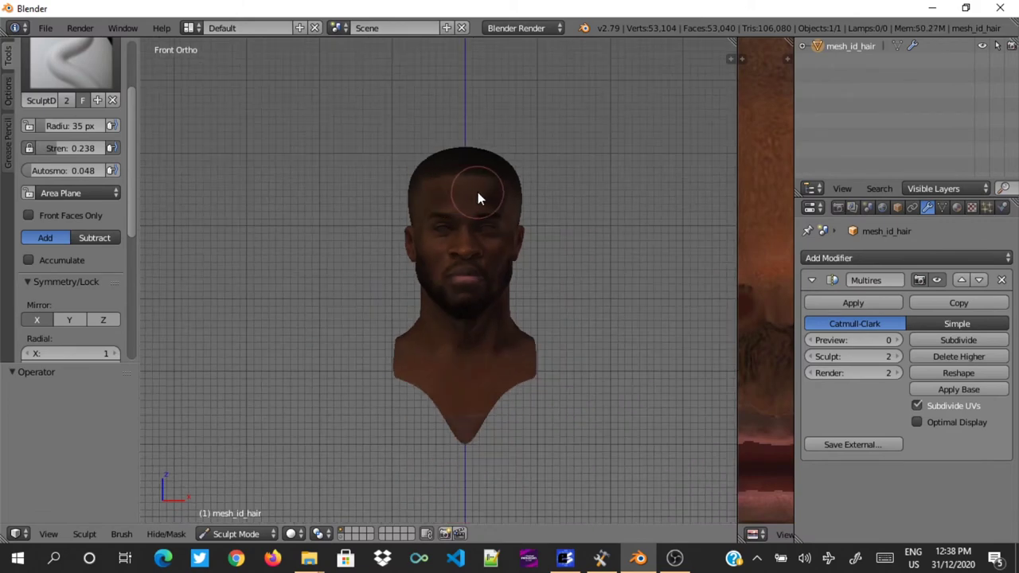
{"action": "key", "text": "KP_3"}
{"action": "scroll", "coordinate": [493, 195], "scroll_direction": "up", "scroll_amount": 3}
{"action": "scroll", "coordinate": [508, 199], "scroll_direction": "up", "scroll_amount": 3}
{"action": "key", "text": "KP_1"}
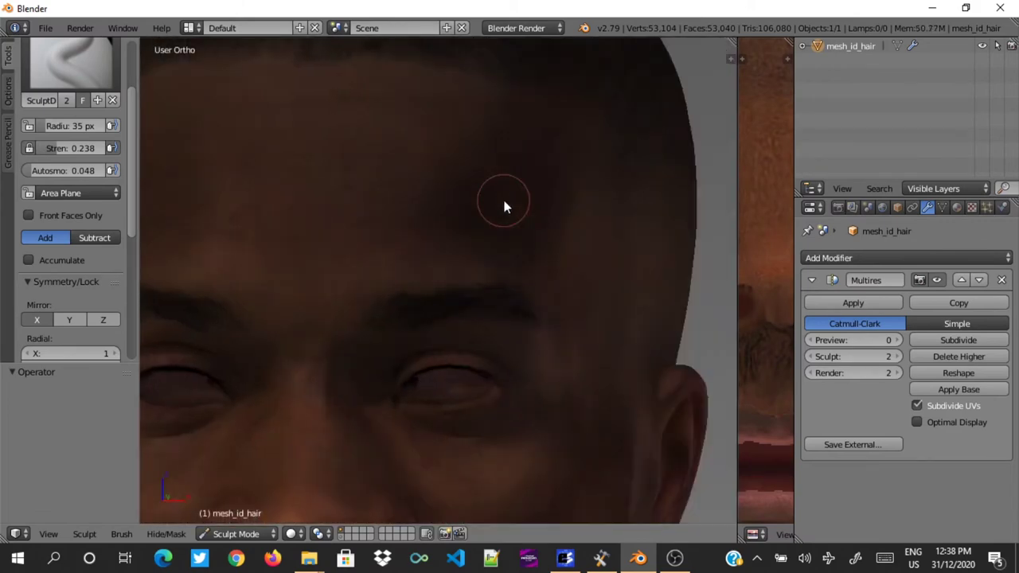
{"action": "scroll", "coordinate": [502, 196], "scroll_direction": "down", "scroll_amount": 3}
Step: Select the Blob sculpt brush and set its radius to 10 px
{"action": "scroll", "coordinate": [461, 205], "scroll_direction": "up", "scroll_amount": 4}
{"action": "left_click", "coordinate": [72, 64]}
{"action": "left_click", "coordinate": [68, 134]}
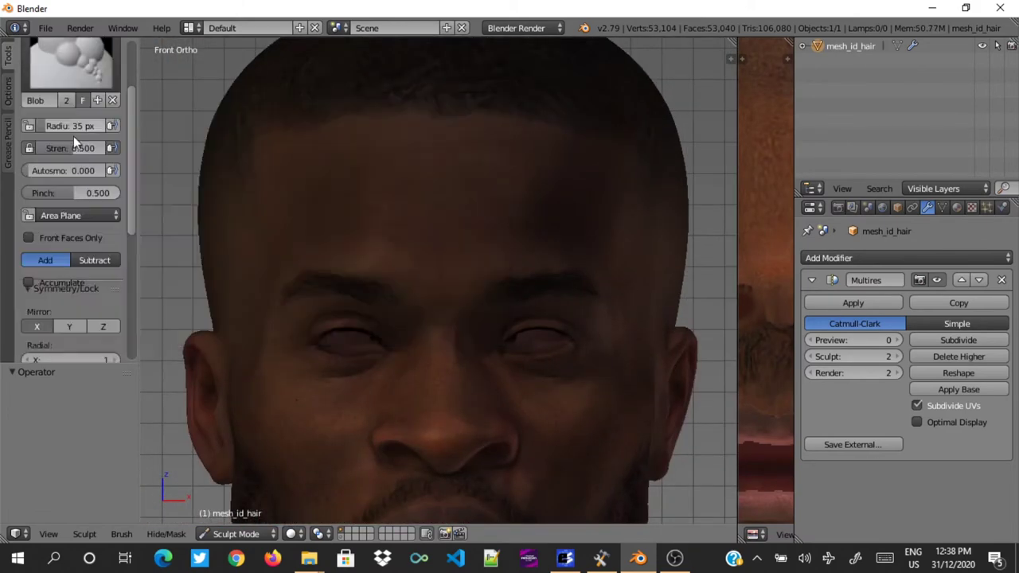
{"action": "left_click", "coordinate": [80, 126]}
{"action": "type", "text": "10"}
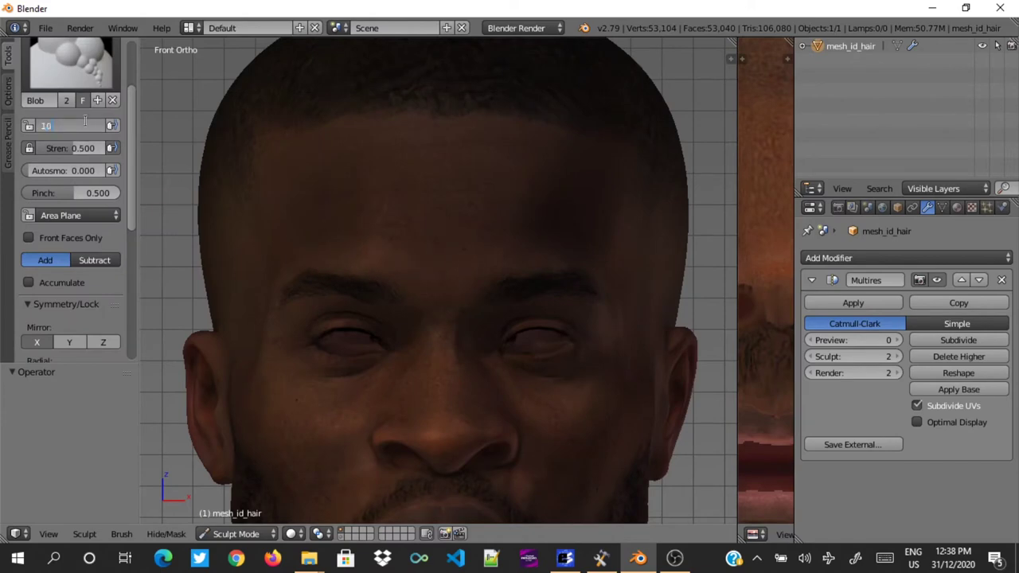
{"action": "key", "text": "Return"}
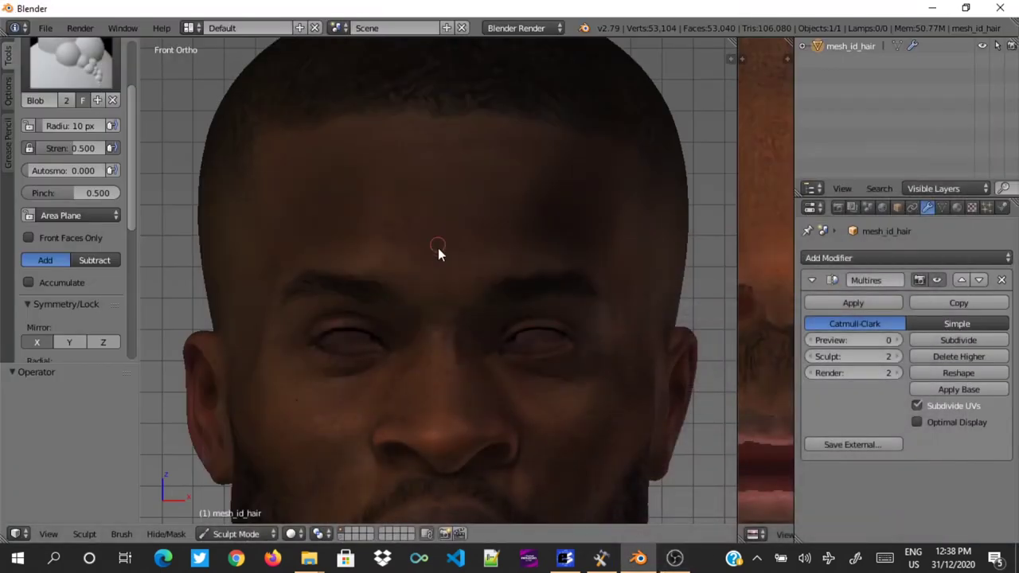
Step: Orbit and zoom around the head to inspect its front, rear three-quarter and side profile
{"action": "middle_click_drag", "start_coordinate": [438, 253], "coordinate": [509, 376], "text": "alt"}
{"action": "scroll", "coordinate": [515, 274], "scroll_direction": "up", "scroll_amount": 3}
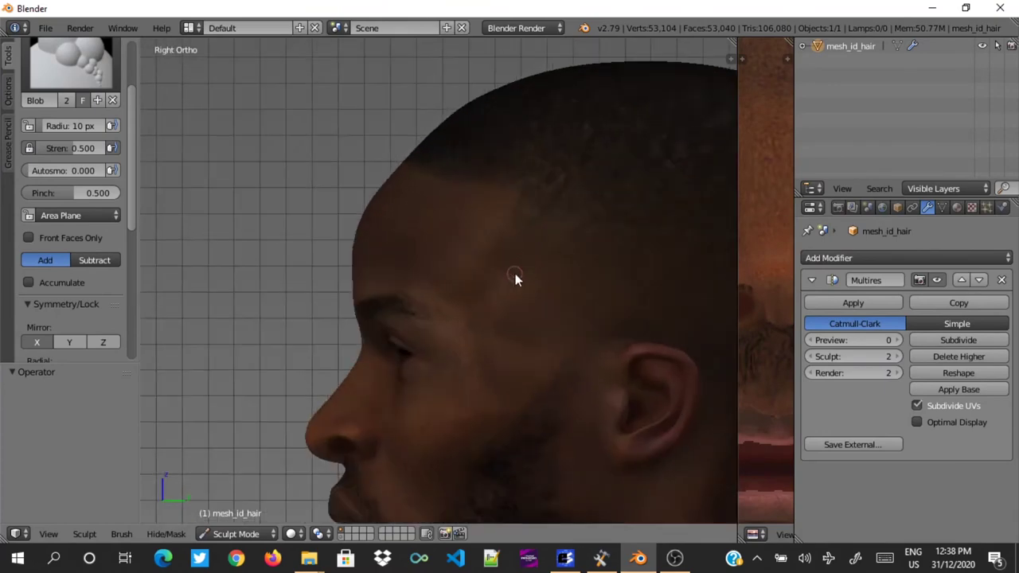
{"action": "scroll", "coordinate": [549, 348], "scroll_direction": "up", "scroll_amount": 2}
{"action": "scroll", "coordinate": [608, 354], "scroll_direction": "down", "scroll_amount": 1}
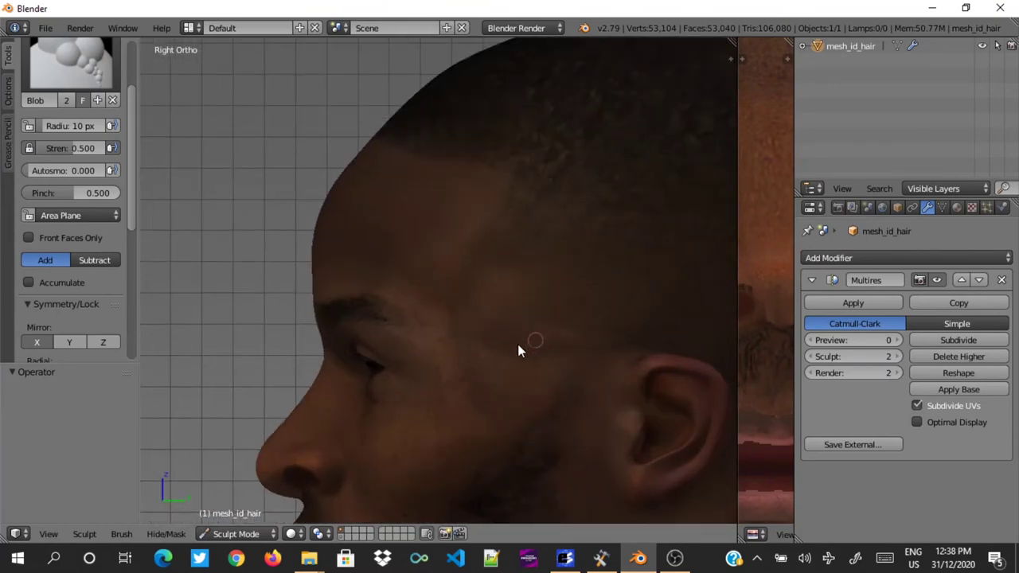
{"action": "middle_click_drag", "start_coordinate": [495, 226], "coordinate": [588, 314], "text": "alt"}
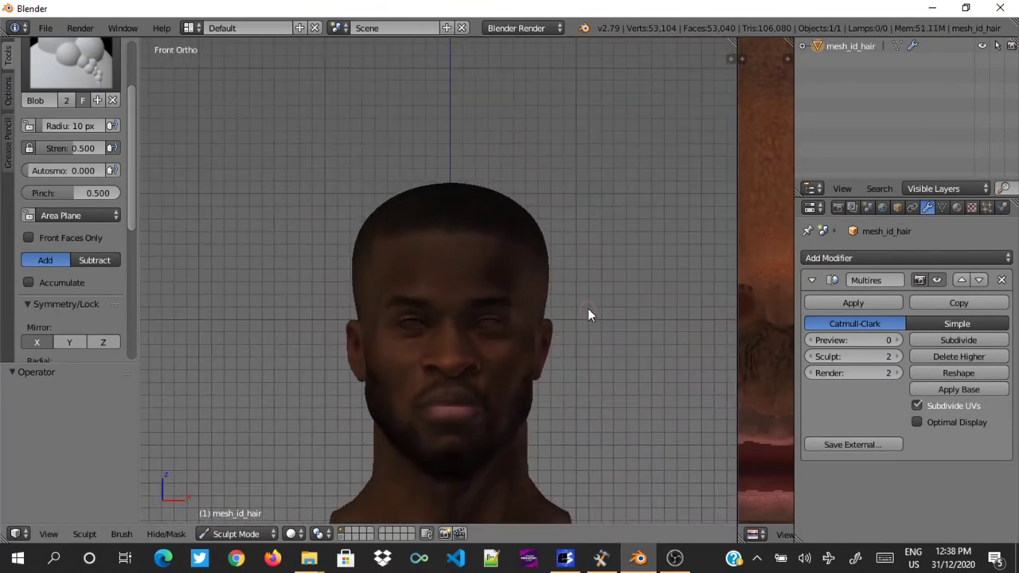
{"action": "key", "text": "KP_6"}
{"action": "key", "text": "KP_6"}
{"action": "key", "text": "KP_6"}
{"action": "key", "text": "KP_6"}
{"action": "key", "text": "KP_6"}
{"action": "key", "text": "KP_6"}
{"action": "key", "text": "KP_6"}
{"action": "key", "text": "KP_6"}
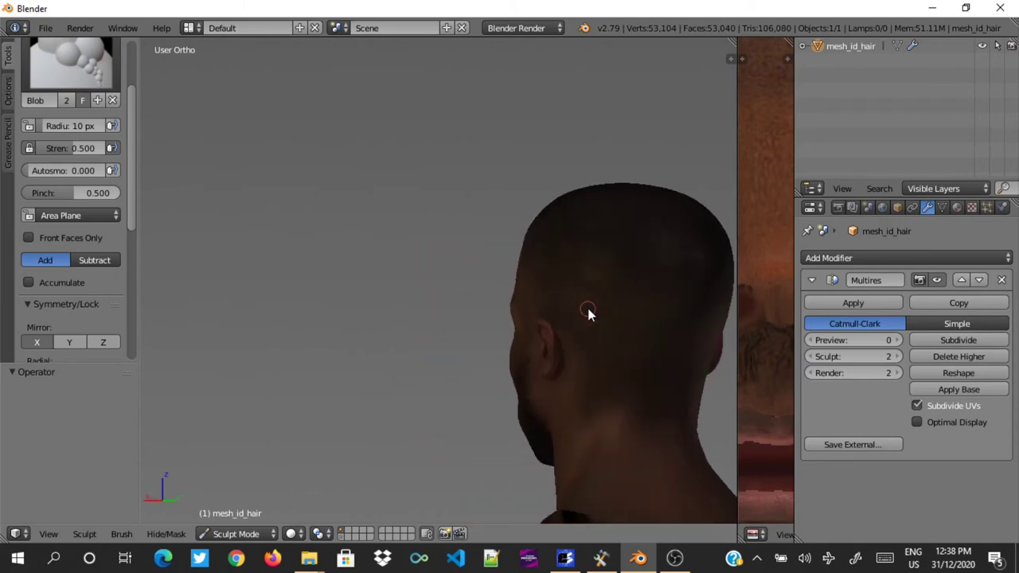
{"action": "key", "text": "KP_3"}
{"action": "scroll", "coordinate": [539, 326], "scroll_direction": "down", "scroll_amount": 3}
{"action": "scroll", "coordinate": [538, 314], "scroll_direction": "up", "scroll_amount": 6}
{"action": "scroll", "coordinate": [517, 271], "scroll_direction": "up", "scroll_amount": 2}
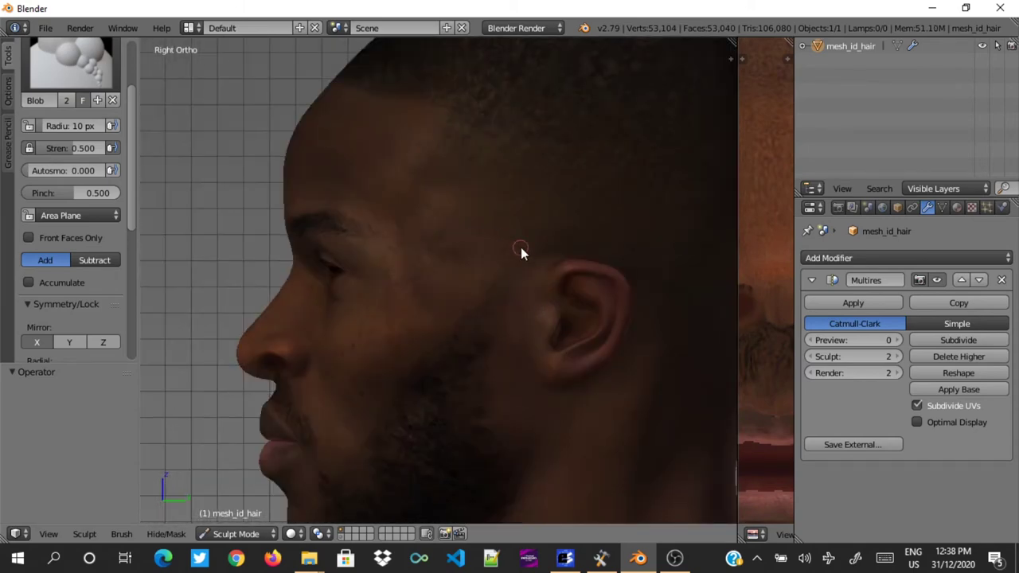
Step: Revert the hair sculpting to an earlier undo step, then inspect the head from behind and the right
{"action": "key", "text": "ctrl+alt+z"}
{"action": "left_click", "coordinate": [490, 250]}
{"action": "scroll", "coordinate": [503, 243], "scroll_direction": "down", "scroll_amount": 3}
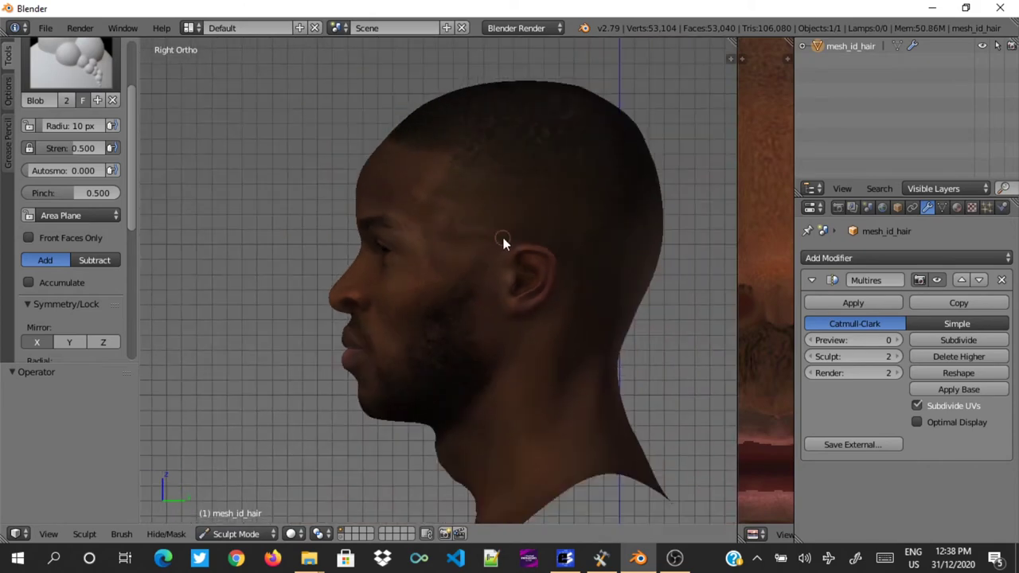
{"action": "middle_click_drag", "start_coordinate": [503, 243], "coordinate": [507, 239]}
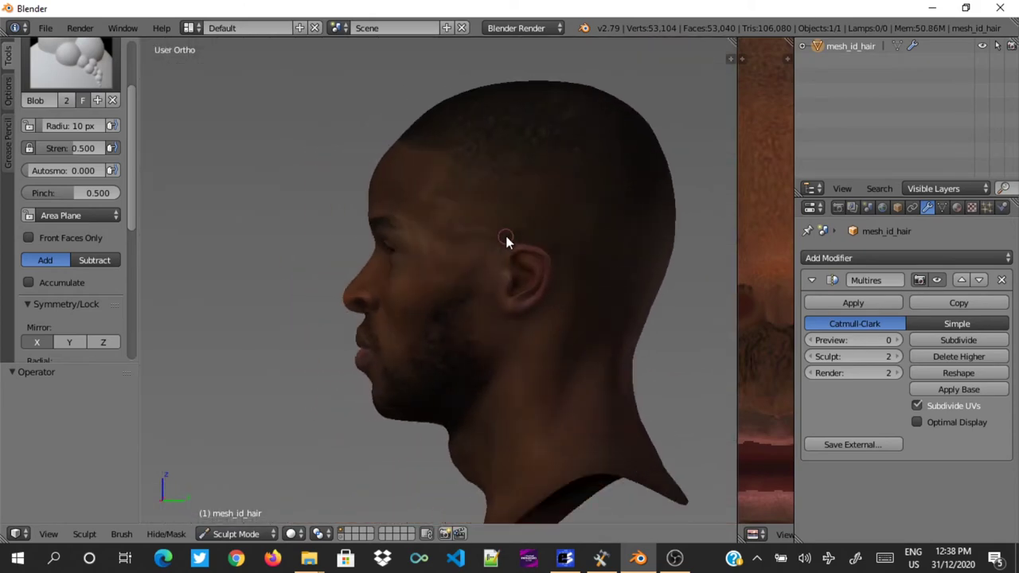
{"action": "key", "text": "KP_3"}
{"action": "scroll", "coordinate": [510, 239], "scroll_direction": "down", "scroll_amount": 2}
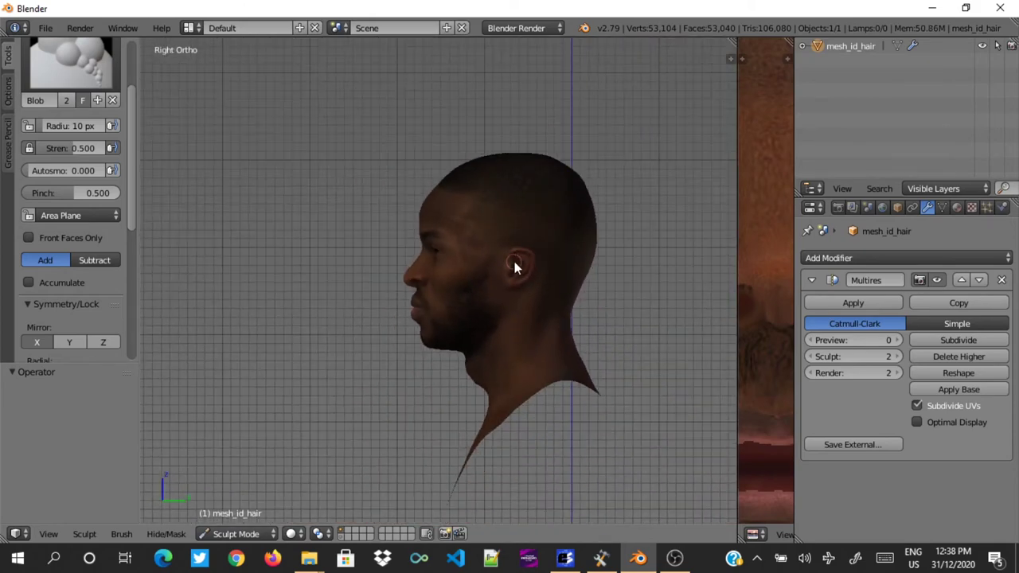
{"action": "scroll", "coordinate": [499, 251], "scroll_direction": "up", "scroll_amount": 3}
{"action": "scroll", "coordinate": [508, 265], "scroll_direction": "up", "scroll_amount": 3}
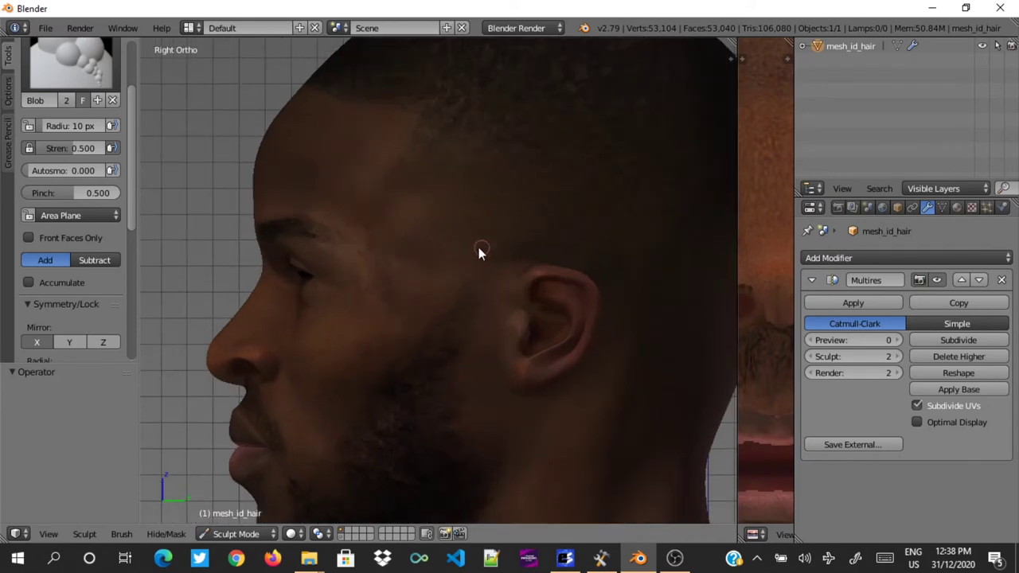
{"action": "scroll", "coordinate": [484, 249], "scroll_direction": "up", "scroll_amount": 1}
{"action": "scroll", "coordinate": [495, 251], "scroll_direction": "up", "scroll_amount": 1}
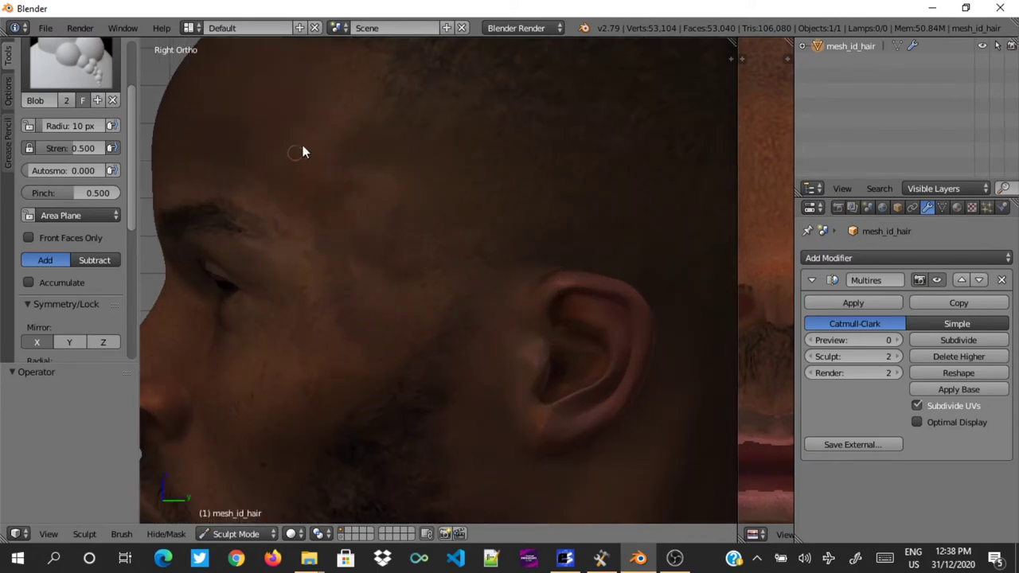
{"action": "scroll", "coordinate": [463, 204], "scroll_direction": "down", "scroll_amount": 3}
{"action": "scroll", "coordinate": [442, 221], "scroll_direction": "up", "scroll_amount": 2}
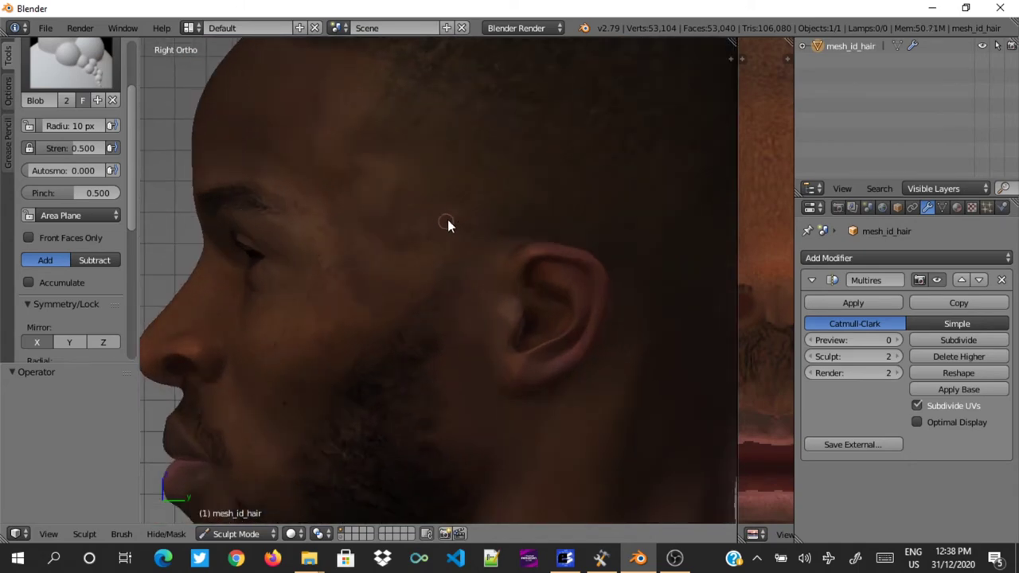
{"action": "scroll", "coordinate": [451, 256], "scroll_direction": "down", "scroll_amount": 2}
Step: Turn the view to the left profile and revert to the earlier Blob Brush stroke in Undo History
{"action": "key", "text": "KP_4"}
{"action": "key", "text": "KP_4"}
{"action": "key", "text": "KP_4"}
{"action": "key", "text": "KP_4"}
{"action": "key", "text": "KP_4"}
{"action": "key", "text": "KP_4"}
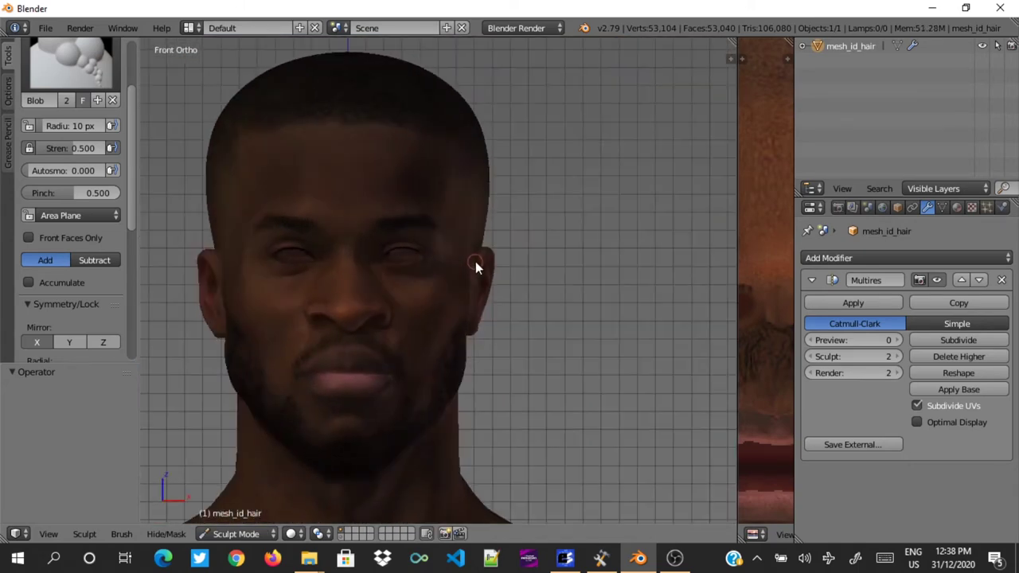
{"action": "key", "text": "KP_4"}
{"action": "key", "text": "KP_4"}
{"action": "key", "text": "KP_4"}
{"action": "key", "text": "KP_4"}
{"action": "key", "text": "KP_4"}
{"action": "key", "text": "KP_4"}
{"action": "scroll", "coordinate": [572, 223], "scroll_direction": "up", "scroll_amount": 2}
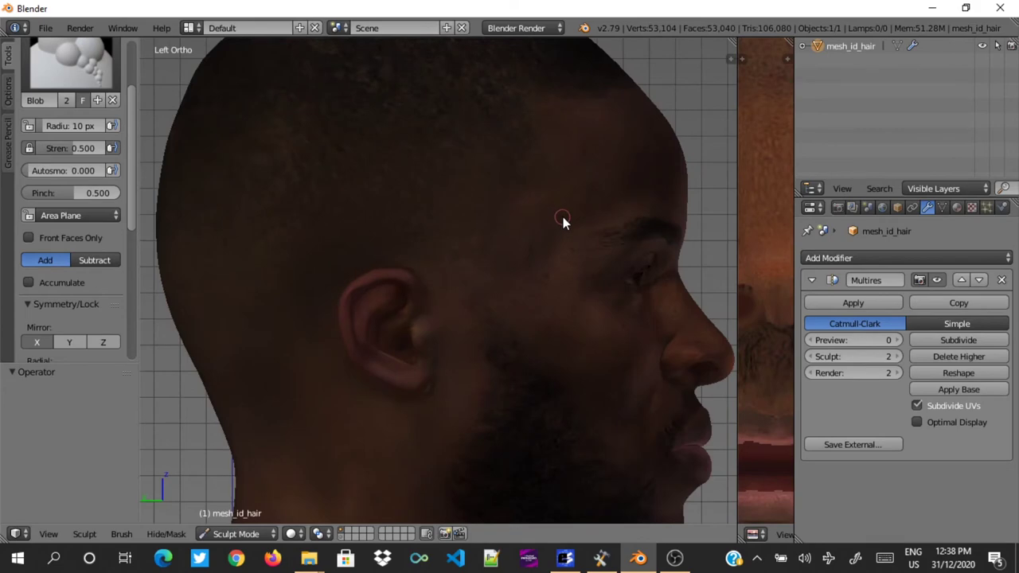
{"action": "key", "text": "KP_4"}
{"action": "key", "text": "KP_4"}
{"action": "key", "text": "KP_4"}
{"action": "key", "text": "KP_4"}
{"action": "key", "text": "KP_4"}
{"action": "key", "text": "KP_4"}
{"action": "key", "text": "KP_4"}
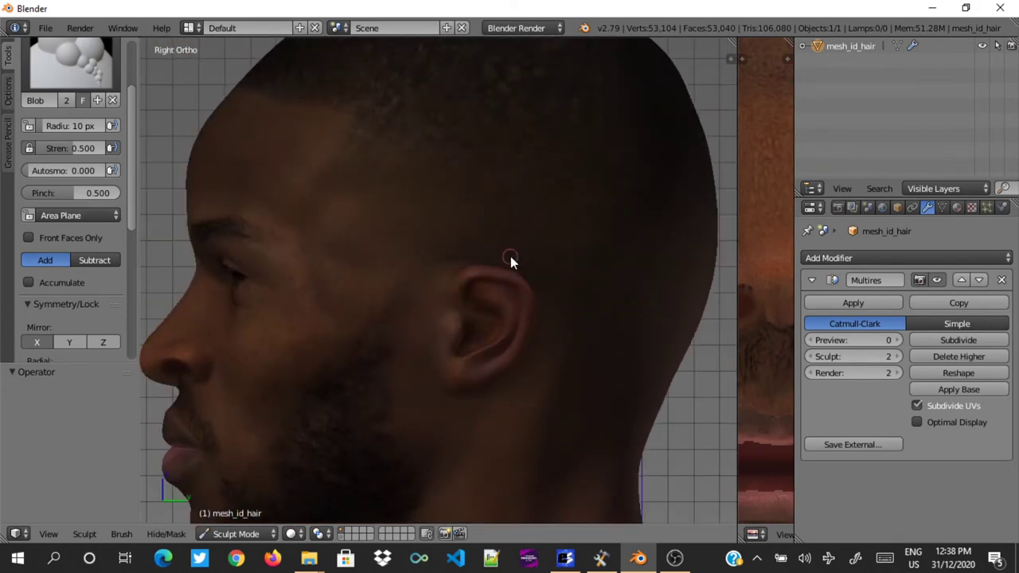
{"action": "key", "text": "ctrl+alt+z"}
{"action": "left_click", "coordinate": [510, 258]}
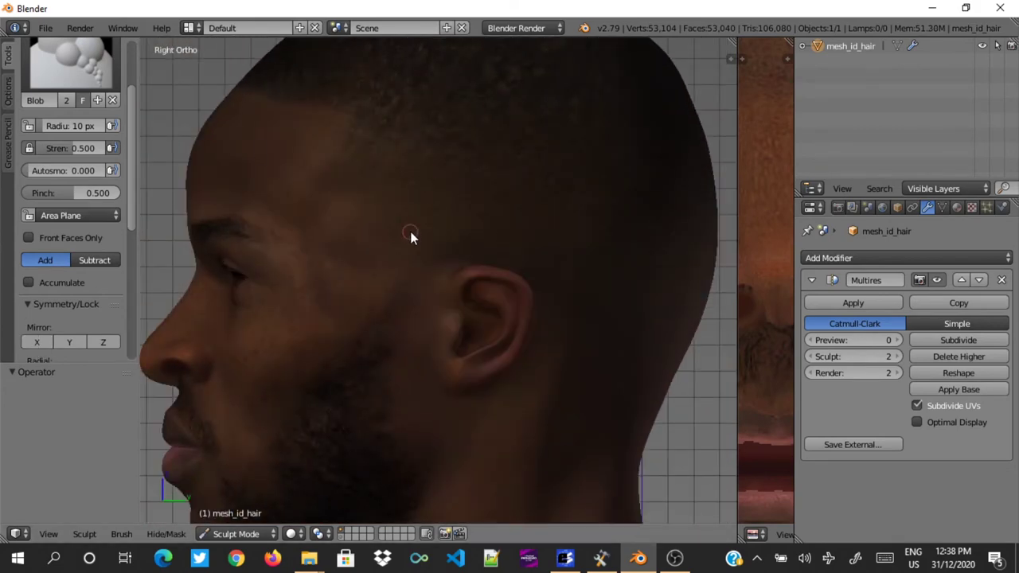
Step: Orbit between the left and right profiles to check the reverted head
{"action": "scroll", "coordinate": [402, 271], "scroll_direction": "up", "scroll_amount": 3}
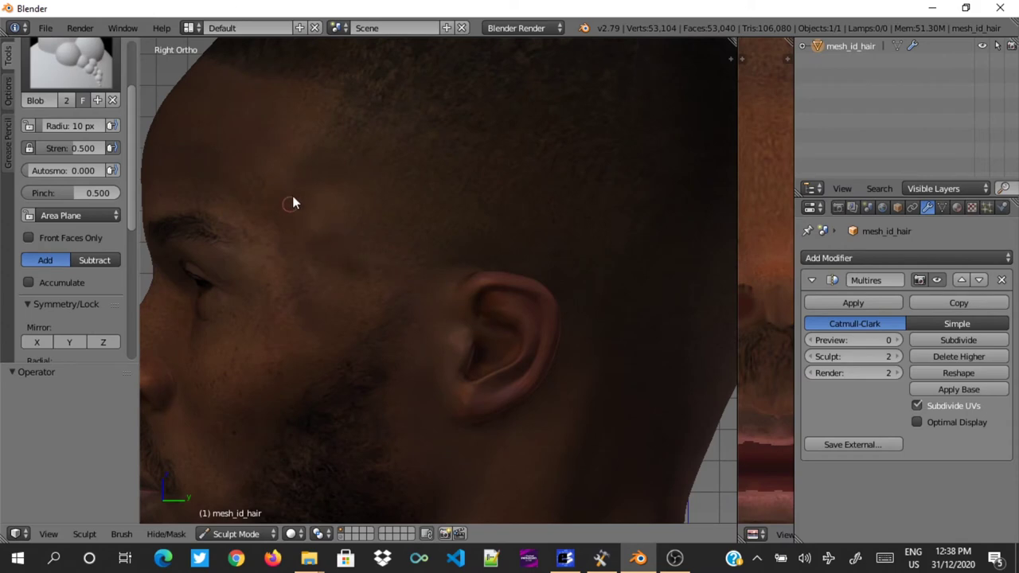
{"action": "scroll", "coordinate": [334, 111], "scroll_direction": "down", "scroll_amount": 1}
{"action": "scroll", "coordinate": [443, 204], "scroll_direction": "down", "scroll_amount": 2}
{"action": "middle_click_drag", "start_coordinate": [444, 207], "coordinate": [325, 256]}
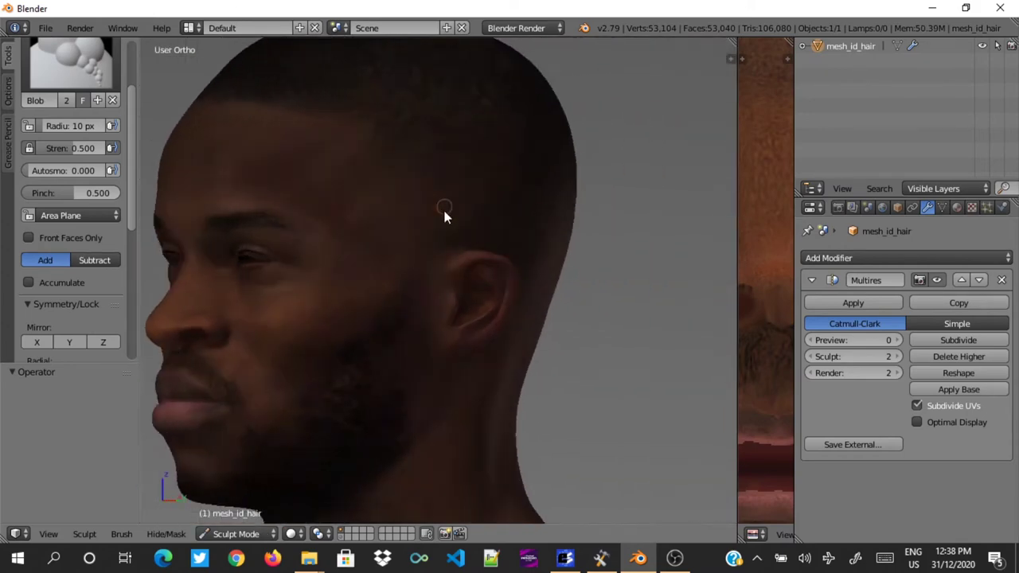
{"action": "key", "text": "ctrl+KP_3"}
{"action": "scroll", "coordinate": [293, 267], "scroll_direction": "up", "scroll_amount": 1}
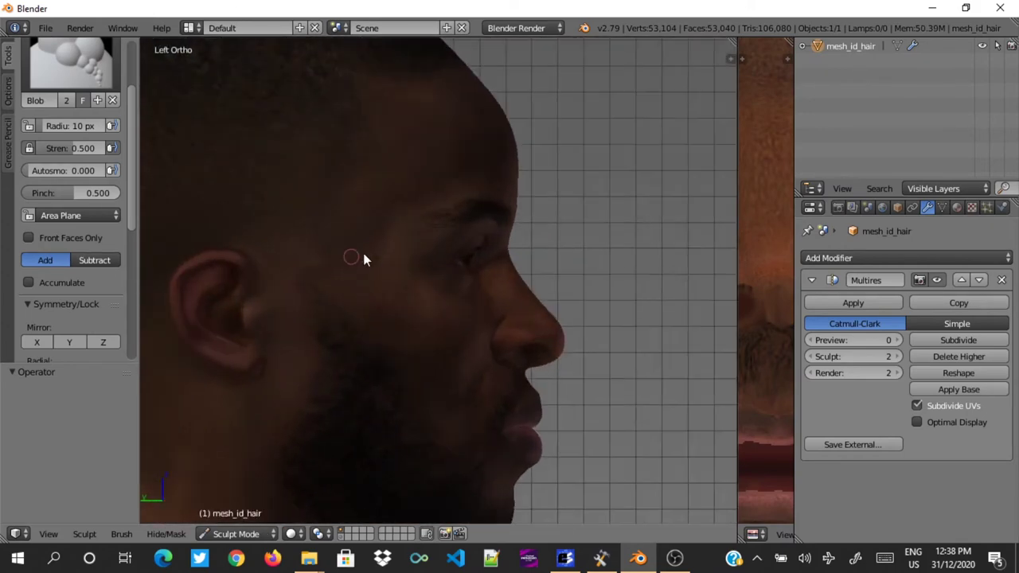
{"action": "scroll", "coordinate": [410, 171], "scroll_direction": "down", "scroll_amount": 1}
{"action": "mouse_move", "coordinate": [425, 228]}
{"action": "middle_mouse_down", "text": "alt"}
{"action": "mouse_move", "coordinate": [462, 246]}
{"action": "mouse_move", "coordinate": [446, 271]}
{"action": "middle_mouse_up", "text": "alt"}
{"action": "scroll", "coordinate": [446, 270], "scroll_direction": "down", "scroll_amount": 5}
{"action": "scroll", "coordinate": [487, 420], "scroll_direction": "up", "scroll_amount": 7}
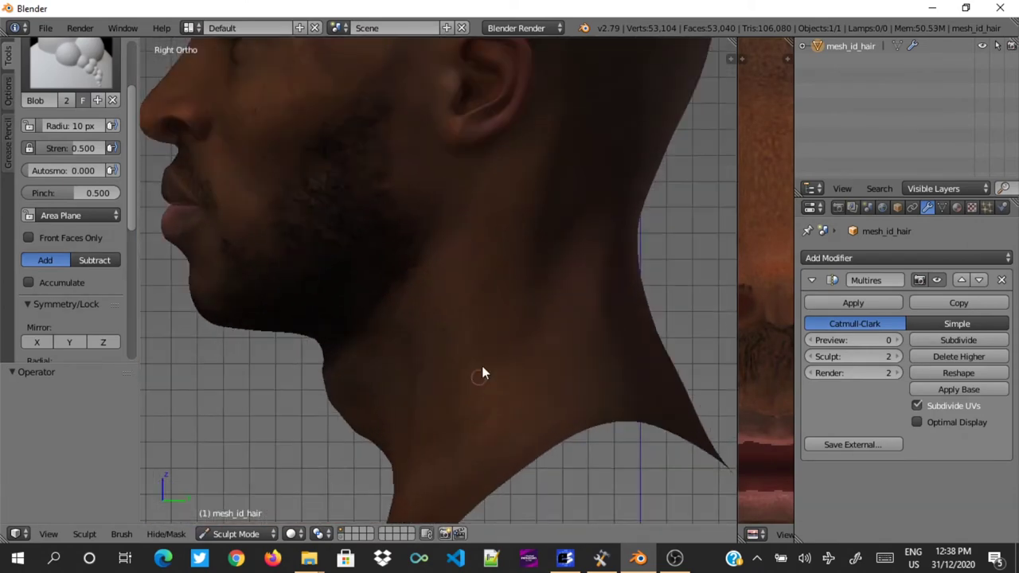
{"action": "scroll", "coordinate": [540, 177], "scroll_direction": "down", "scroll_amount": 3}
Step: Check the neck and the whole head in profile, ending on the front view
{"action": "mouse_move", "coordinate": [563, 239]}
{"action": "middle_mouse_down", "text": "alt"}
{"action": "mouse_move", "coordinate": [451, 317]}
{"action": "mouse_move", "coordinate": [532, 319]}
{"action": "middle_mouse_up", "text": "alt"}
{"action": "scroll", "coordinate": [533, 319], "scroll_direction": "up", "scroll_amount": 3}
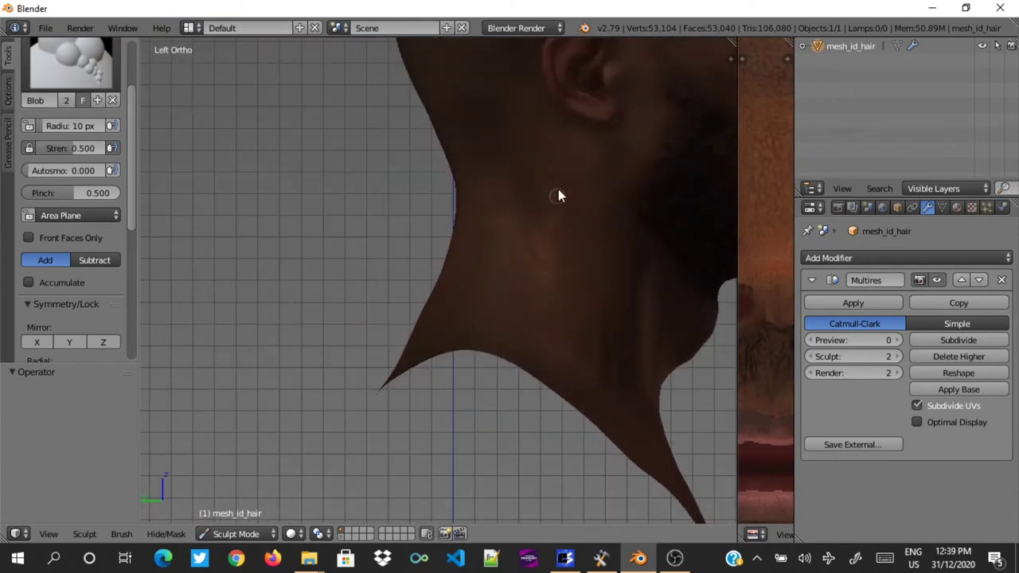
{"action": "scroll", "coordinate": [455, 289], "scroll_direction": "down", "scroll_amount": 2}
{"action": "scroll", "coordinate": [536, 321], "scroll_direction": "down", "scroll_amount": 3}
{"action": "scroll", "coordinate": [525, 319], "scroll_direction": "up", "scroll_amount": 5}
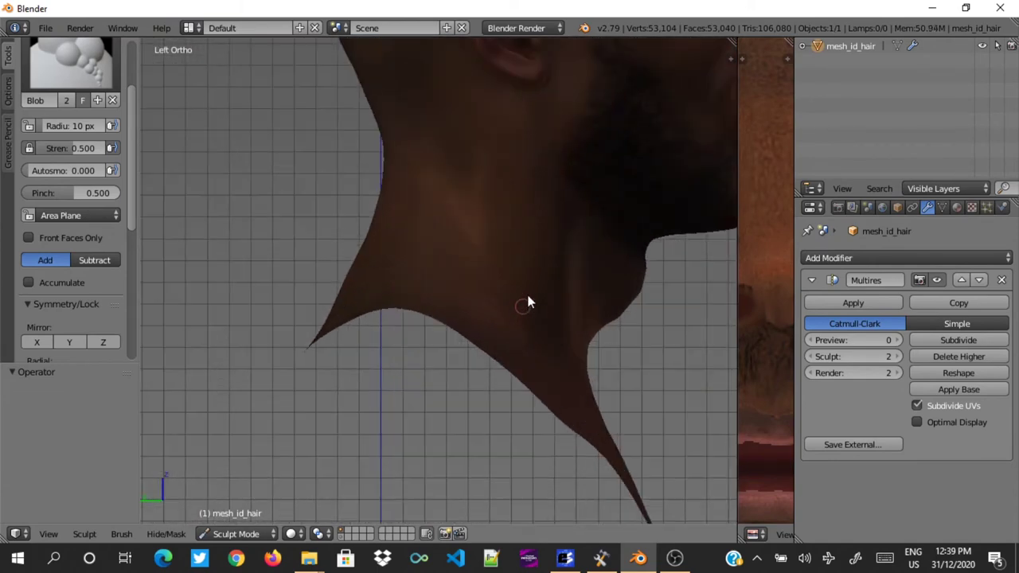
{"action": "scroll", "coordinate": [496, 239], "scroll_direction": "down", "scroll_amount": 4}
{"action": "mouse_move", "coordinate": [496, 239]}
{"action": "middle_mouse_down"}
{"action": "mouse_move", "coordinate": [536, 345]}
{"action": "mouse_move", "coordinate": [433, 271]}
{"action": "middle_mouse_up"}
{"action": "scroll", "coordinate": [433, 274], "scroll_direction": "down", "scroll_amount": 2}
{"action": "key", "text": "KP_1"}
{"action": "scroll", "coordinate": [477, 310], "scroll_direction": "up", "scroll_amount": 3}
{"action": "key", "text": "KP_3"}
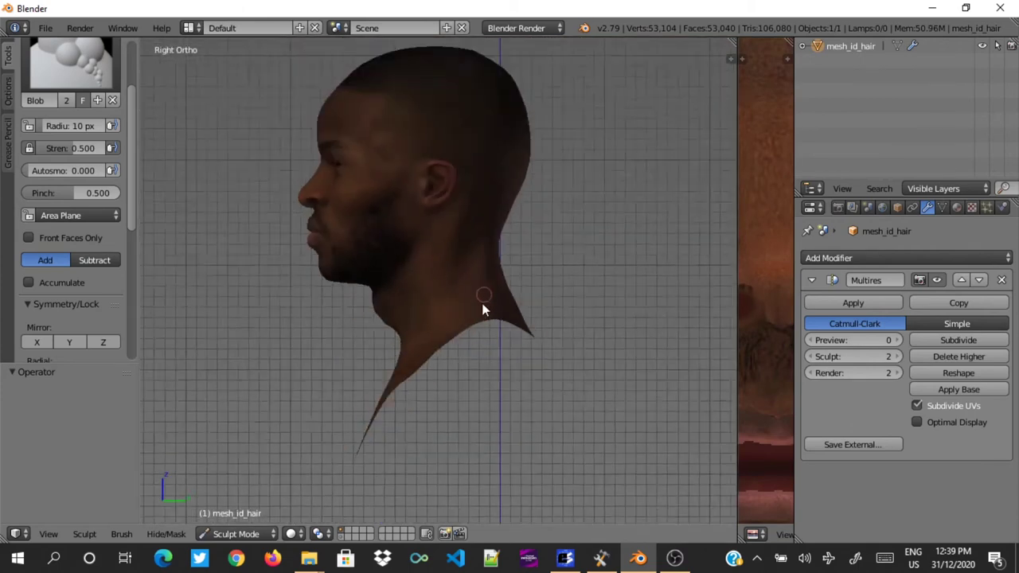
{"action": "key", "text": "KP_4"}
{"action": "key", "text": "KP_4"}
{"action": "key", "text": "KP_4"}
{"action": "scroll", "coordinate": [483, 310], "scroll_direction": "down", "scroll_amount": 3}
{"action": "key", "text": "KP_1"}
{"action": "scroll", "coordinate": [636, 261], "scroll_direction": "down", "scroll_amount": 2, "text": "ctrl"}
{"action": "scroll", "coordinate": [404, 243], "scroll_direction": "up", "scroll_amount": 2}
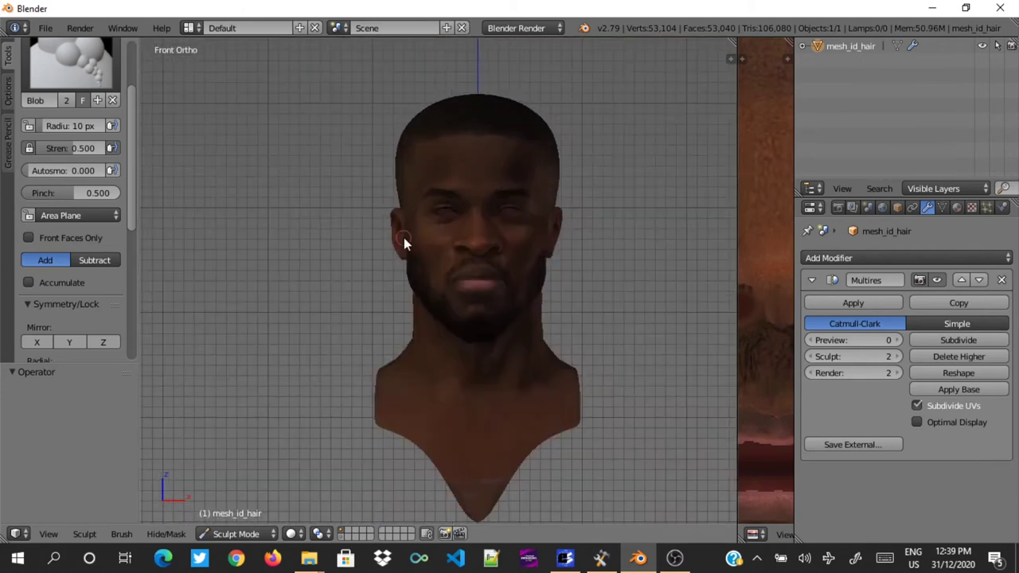
{"action": "scroll", "coordinate": [438, 257], "scroll_direction": "down", "scroll_amount": 2}
{"action": "scroll", "coordinate": [460, 246], "scroll_direction": "up", "scroll_amount": 3}
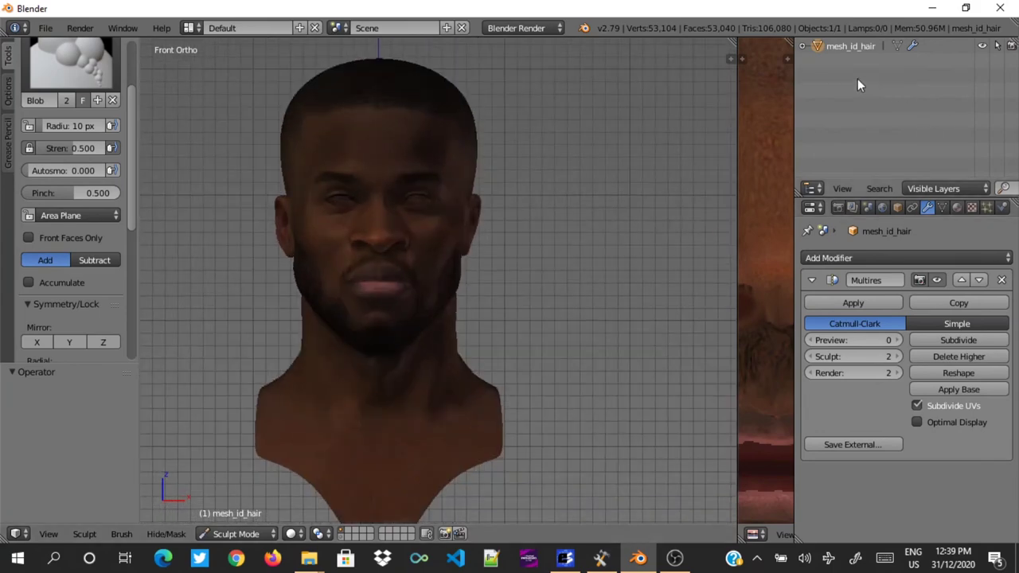
Step: Split the 3D view and turn the right half into a Node Editor
{"action": "left_click_drag", "start_coordinate": [141, 162], "coordinate": [16, 163]}
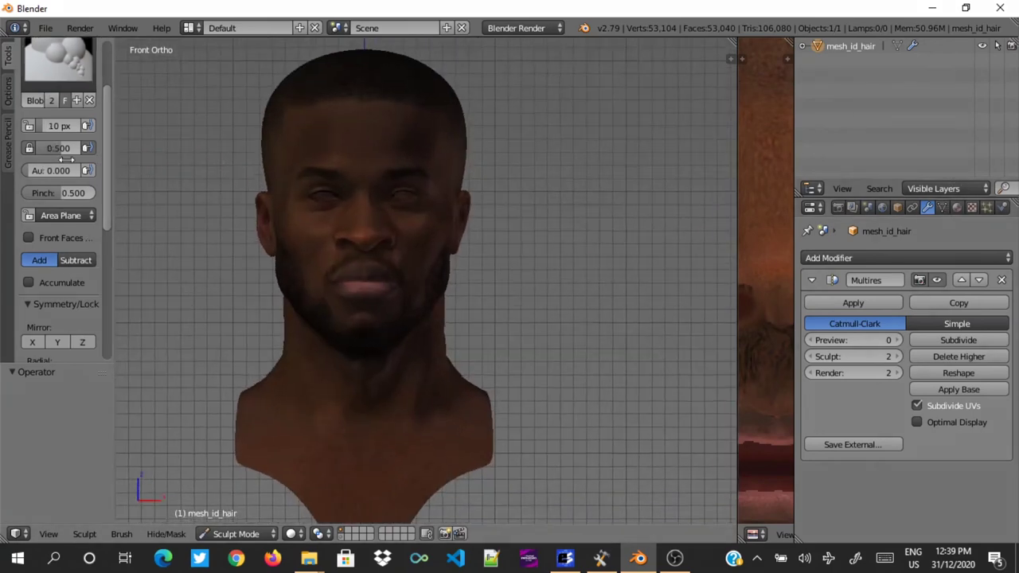
{"action": "scroll", "coordinate": [667, 201], "scroll_direction": "up", "scroll_amount": 1}
{"action": "left_click_drag", "start_coordinate": [728, 56], "coordinate": [333, 56]}
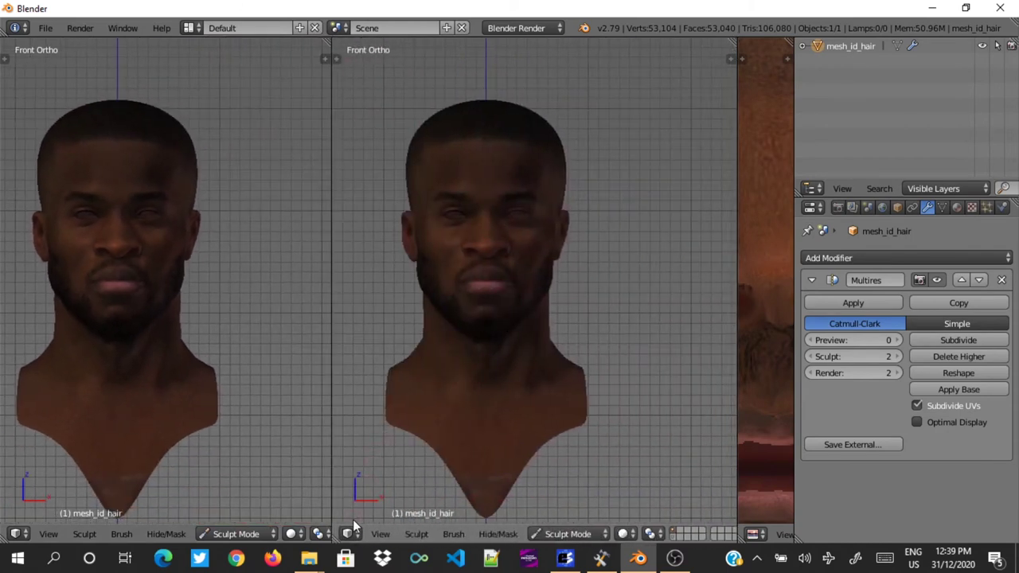
{"action": "left_click", "coordinate": [353, 527]}
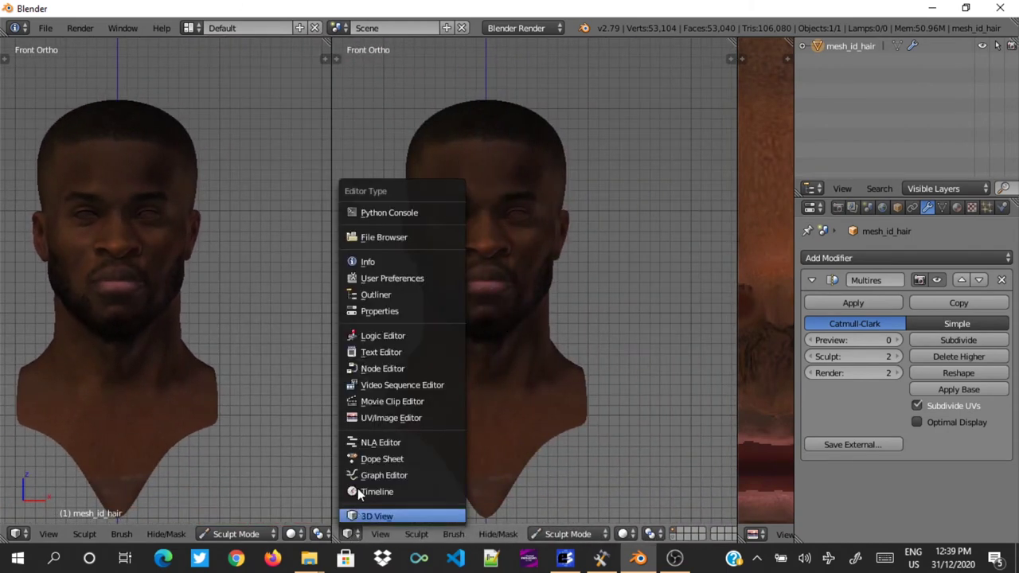
{"action": "left_click", "coordinate": [378, 369]}
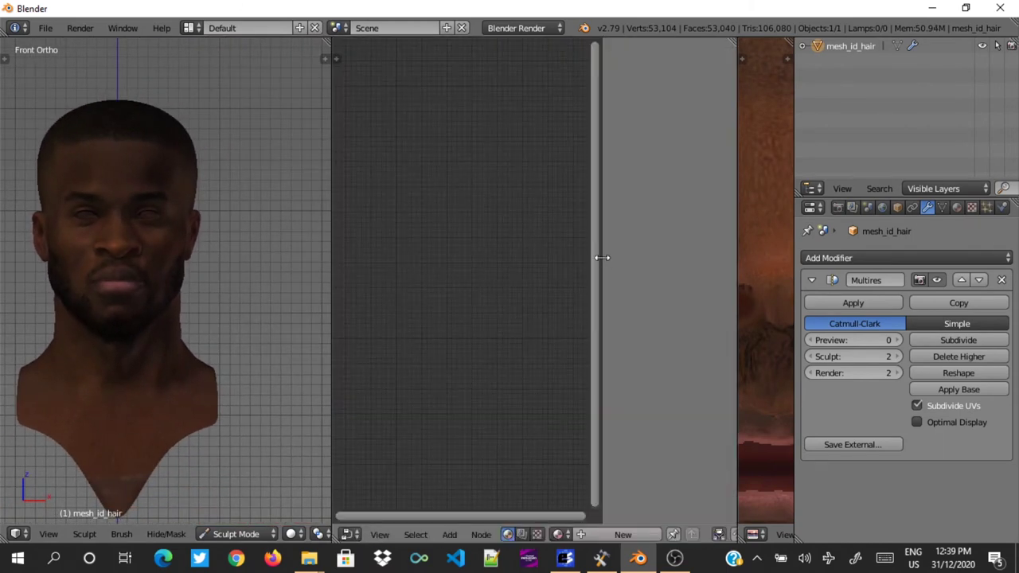
{"action": "left_click_drag", "start_coordinate": [600, 257], "coordinate": [730, 255]}
Step: Remove both material slots, switch to Cycles Render and create a new material
{"action": "left_click", "coordinate": [958, 208]}
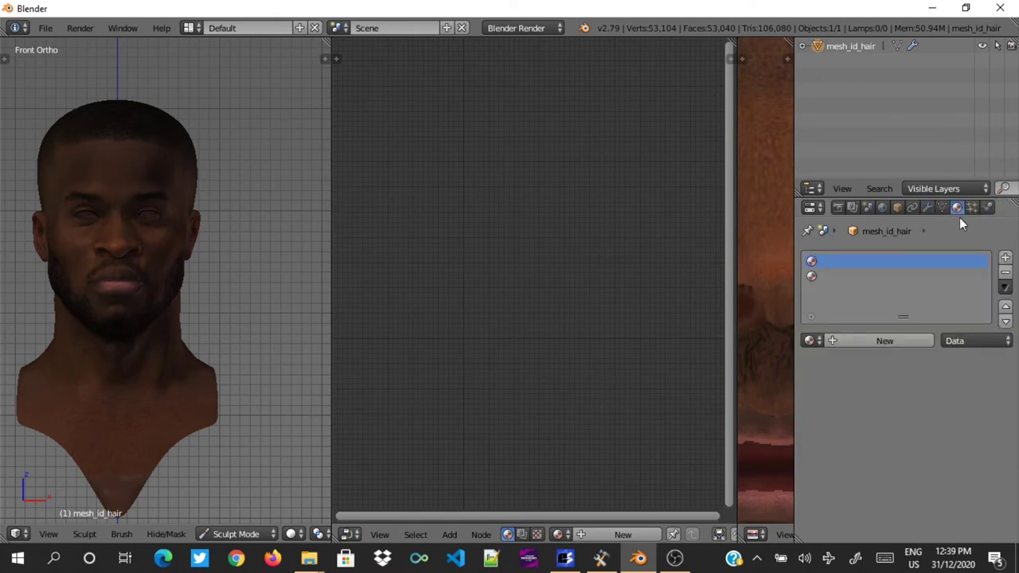
{"action": "left_click", "coordinate": [1005, 272]}
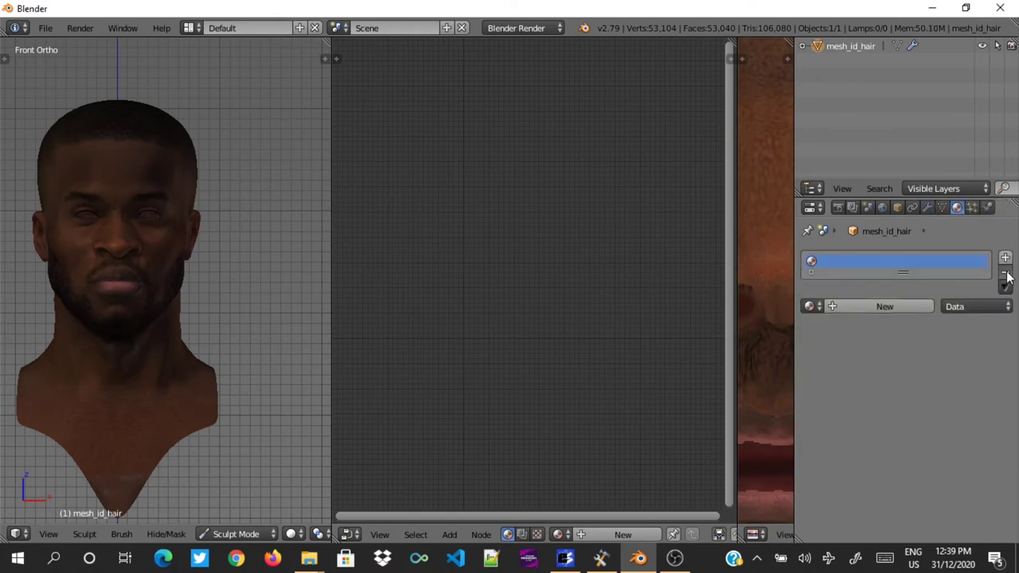
{"action": "left_click", "coordinate": [1005, 272]}
{"action": "left_click", "coordinate": [529, 28]}
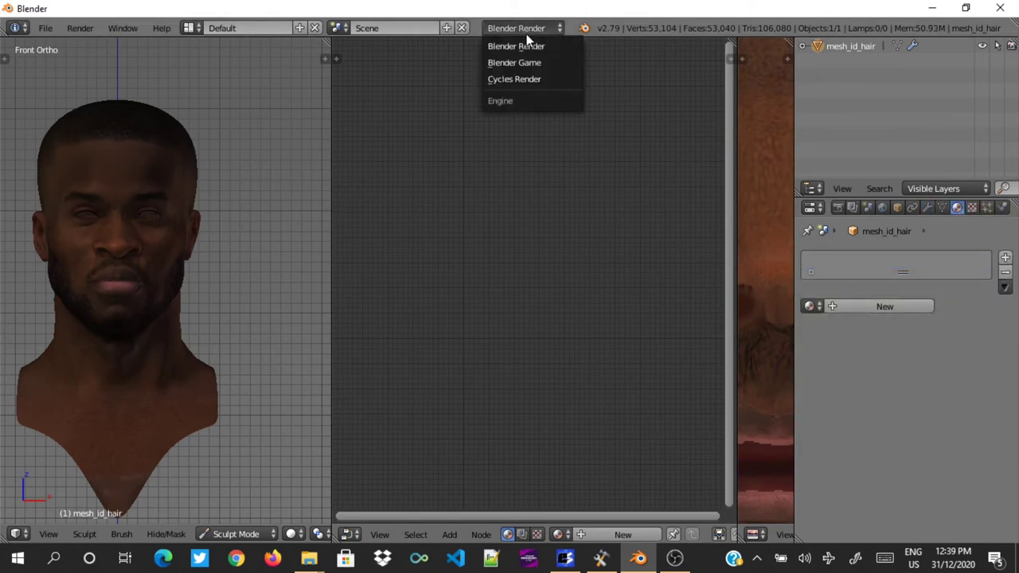
{"action": "left_click", "coordinate": [517, 80]}
{"action": "left_click", "coordinate": [885, 306]}
Step: Replace face_bsm_alp.png in the image editor with a new black 1024 px image named nrm
{"action": "scroll", "coordinate": [224, 188], "scroll_direction": "down", "scroll_amount": 1}
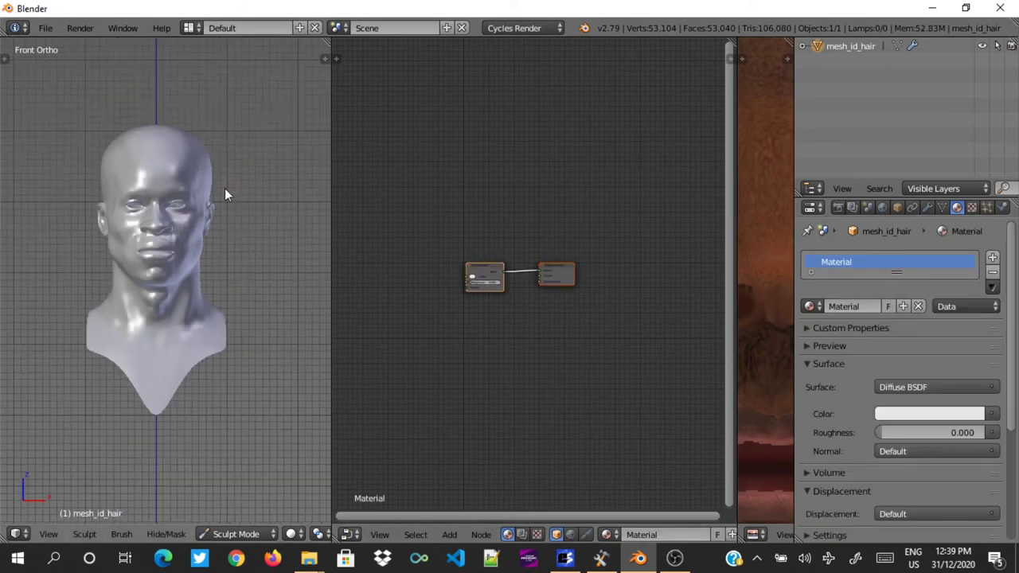
{"action": "left_click", "coordinate": [919, 386]}
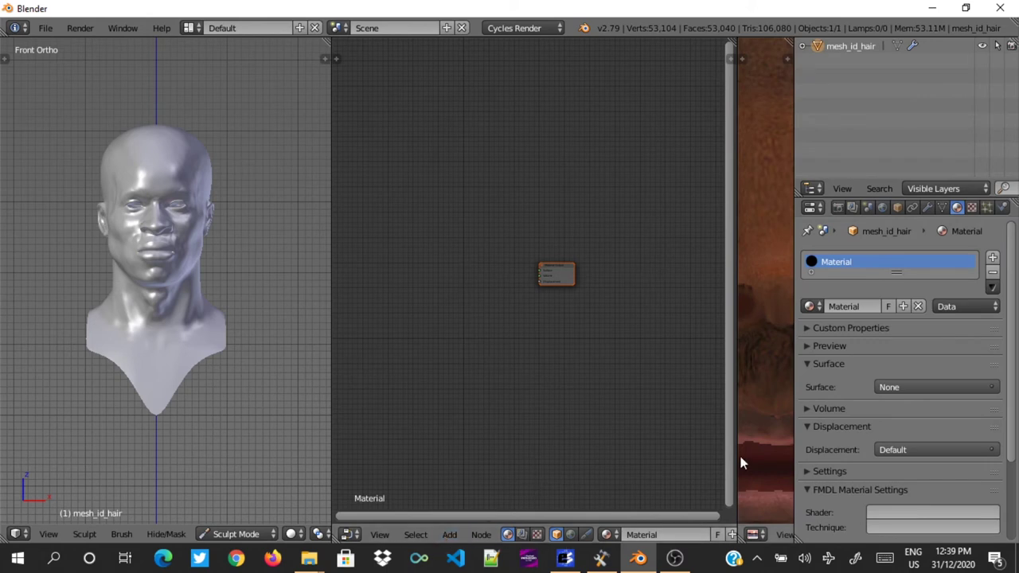
{"action": "left_click_drag", "start_coordinate": [738, 459], "coordinate": [550, 450]}
{"action": "scroll", "coordinate": [734, 541], "scroll_direction": "down", "scroll_amount": 2}
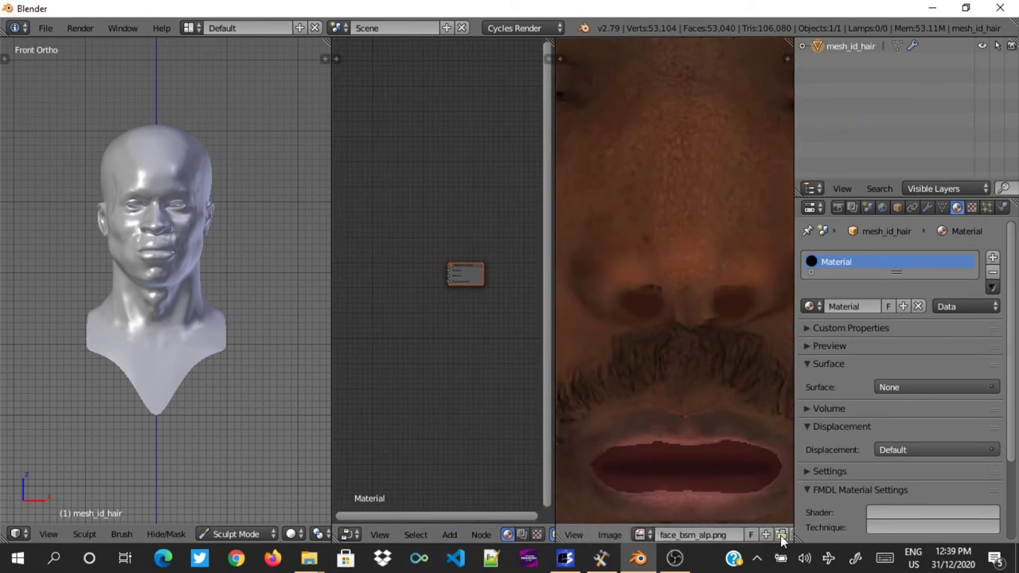
{"action": "left_click", "coordinate": [780, 539]}
{"action": "left_click", "coordinate": [653, 534]}
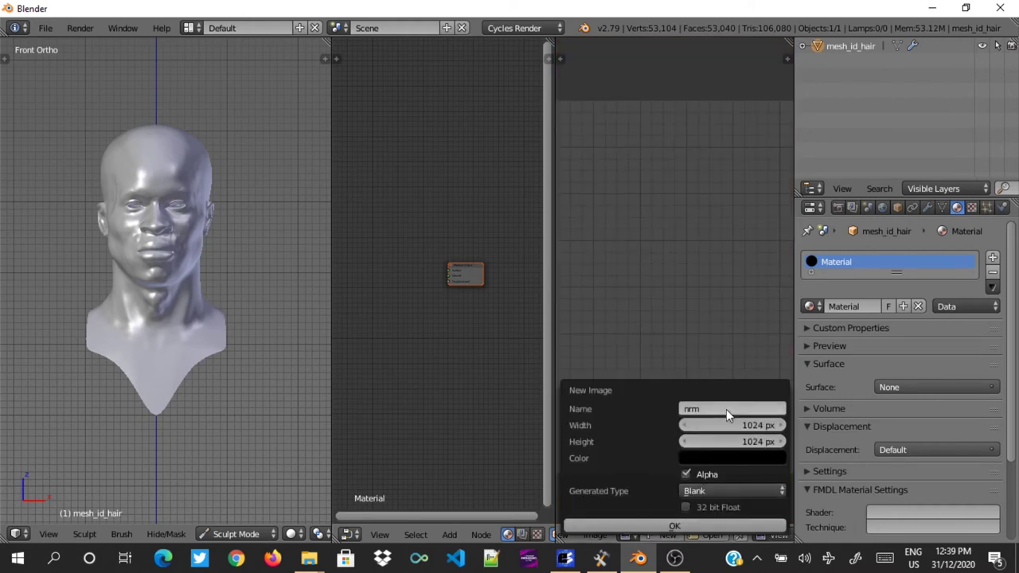
{"action": "left_click", "coordinate": [715, 521]}
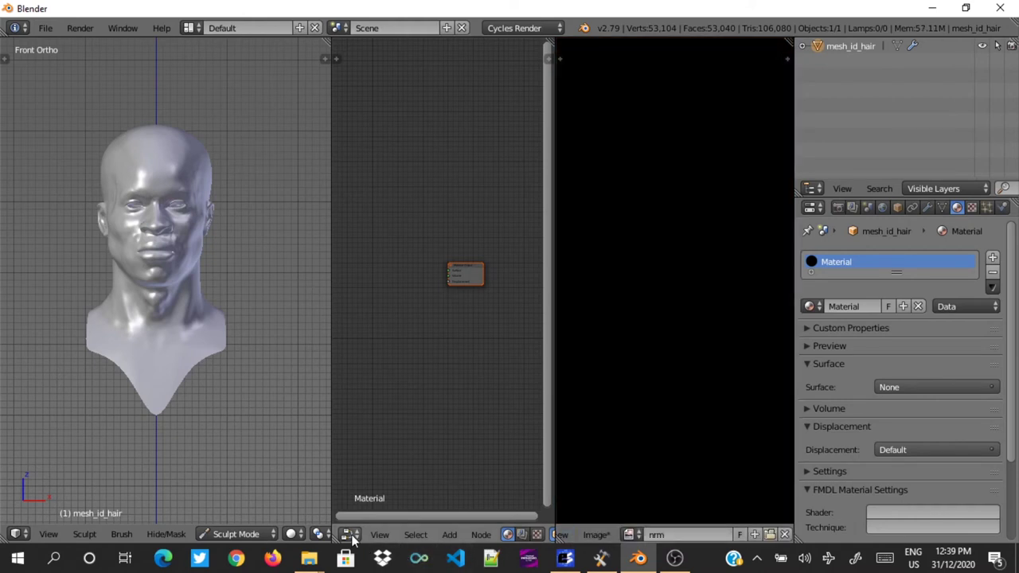
Step: Add an Image Texture node using nrm and link its Color to the material Surface
{"action": "left_click", "coordinate": [351, 535]}
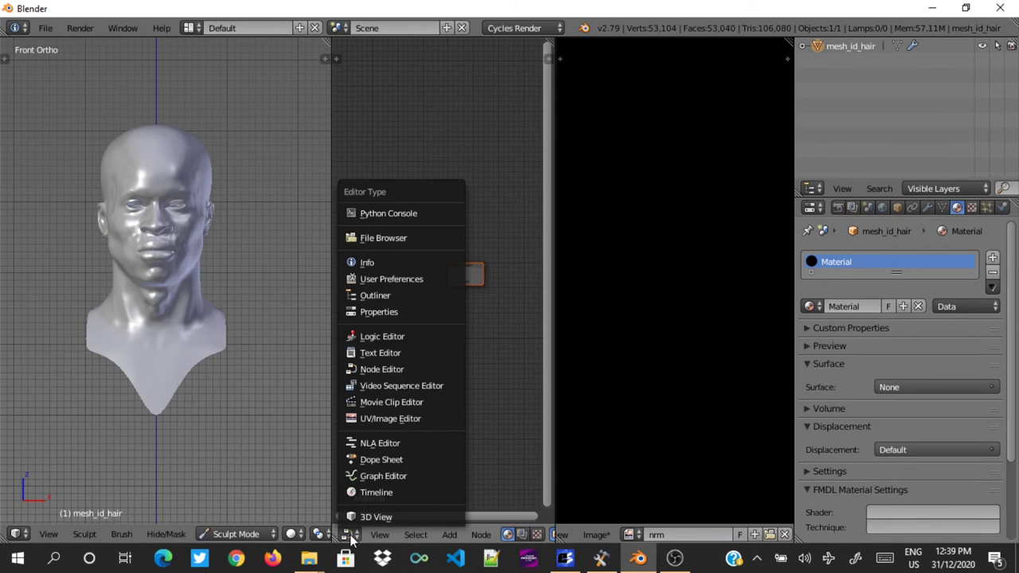
{"action": "left_click", "coordinate": [449, 535]}
{"action": "left_click", "coordinate": [561, 342]}
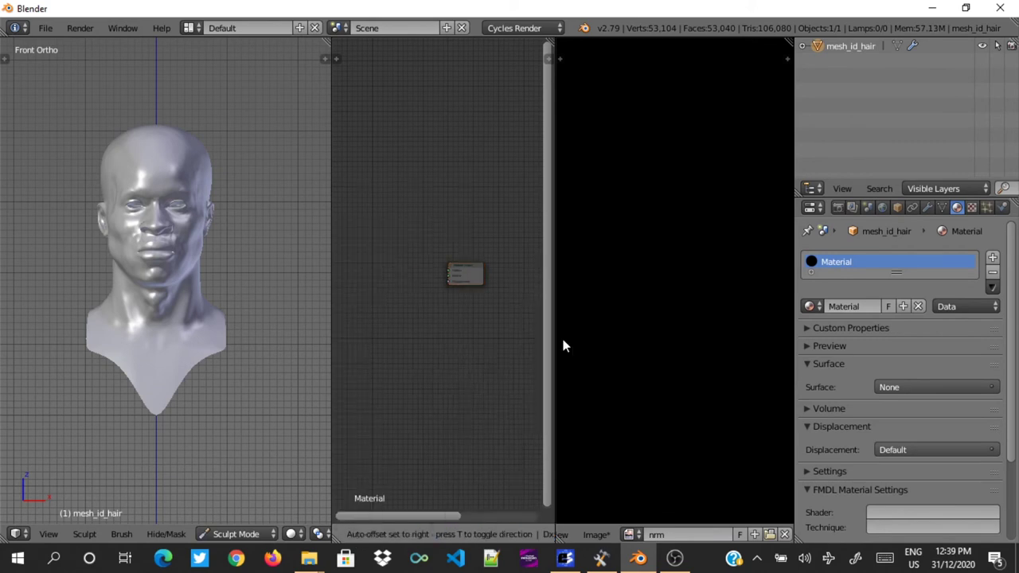
{"action": "left_click", "coordinate": [398, 253]}
{"action": "scroll", "coordinate": [404, 266], "scroll_direction": "up", "scroll_amount": 2}
{"action": "scroll", "coordinate": [404, 266], "scroll_direction": "up", "scroll_amount": 4}
{"action": "left_click", "coordinate": [398, 279]}
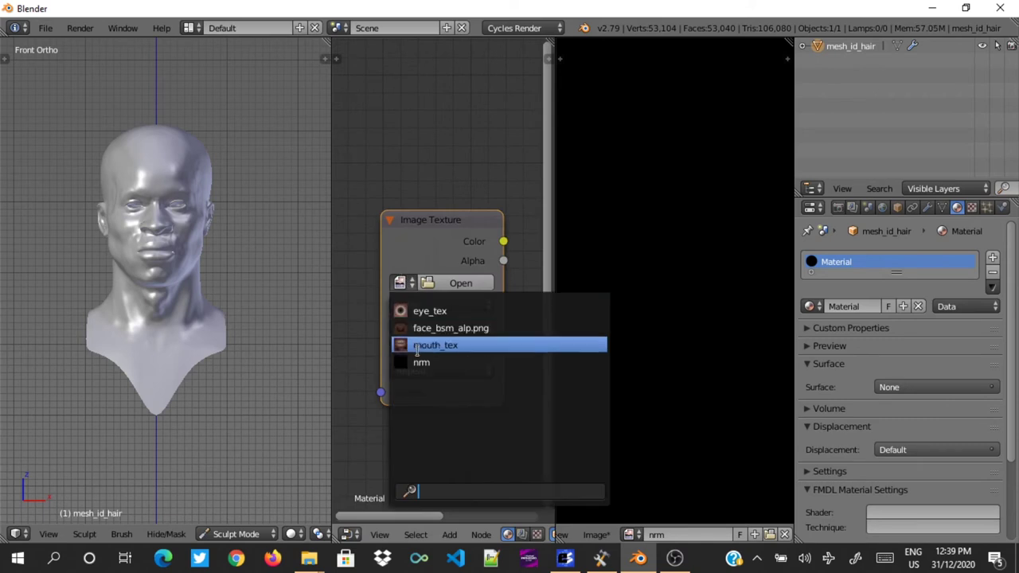
{"action": "left_click", "coordinate": [416, 364]}
{"action": "scroll", "coordinate": [372, 305], "scroll_direction": "down", "scroll_amount": 2}
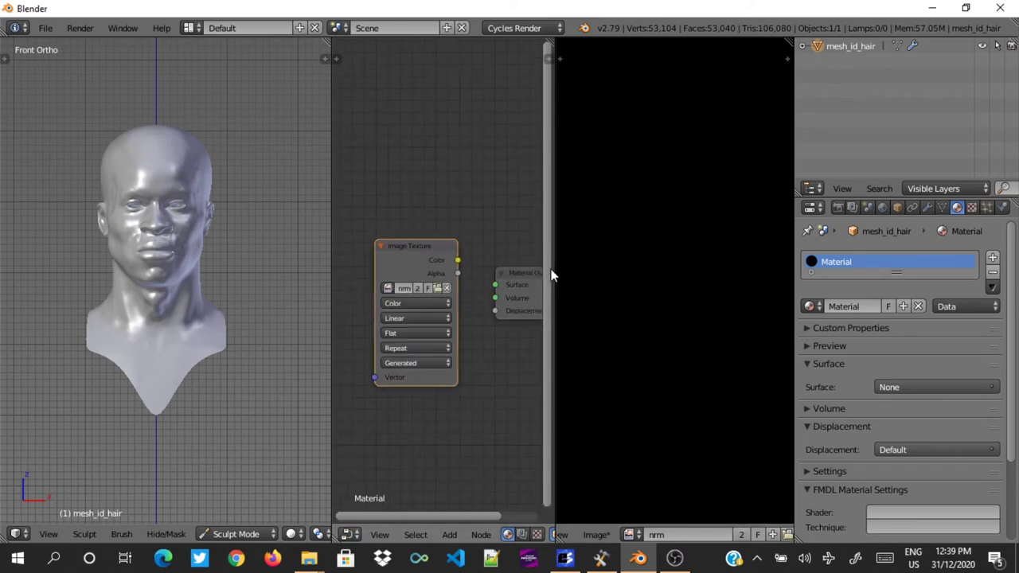
{"action": "left_click_drag", "start_coordinate": [555, 266], "coordinate": [636, 267]}
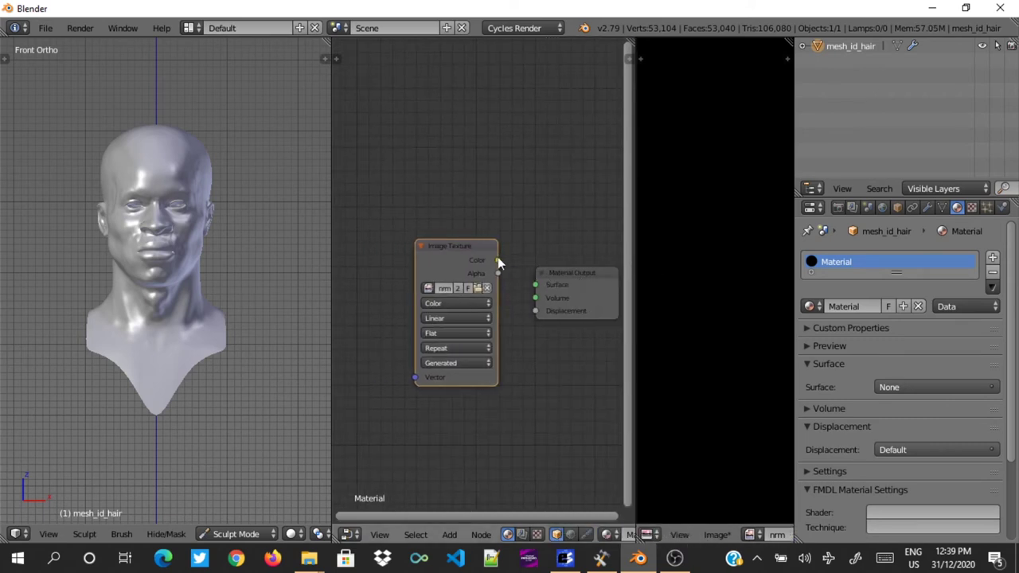
{"action": "left_click_drag", "start_coordinate": [498, 260], "coordinate": [535, 285]}
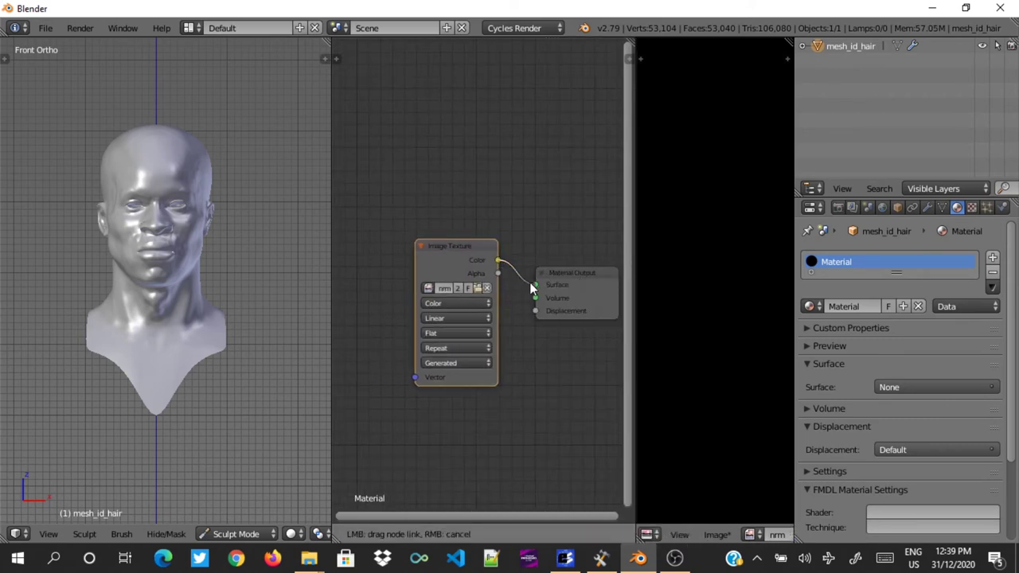
Step: Bake a Normal-type map with Selected to Active off, then enlarge the image view to see it
{"action": "left_click", "coordinate": [853, 208]}
{"action": "scroll", "coordinate": [897, 326], "scroll_direction": "down", "scroll_amount": 5}
{"action": "scroll", "coordinate": [897, 325], "scroll_direction": "down", "scroll_amount": 7}
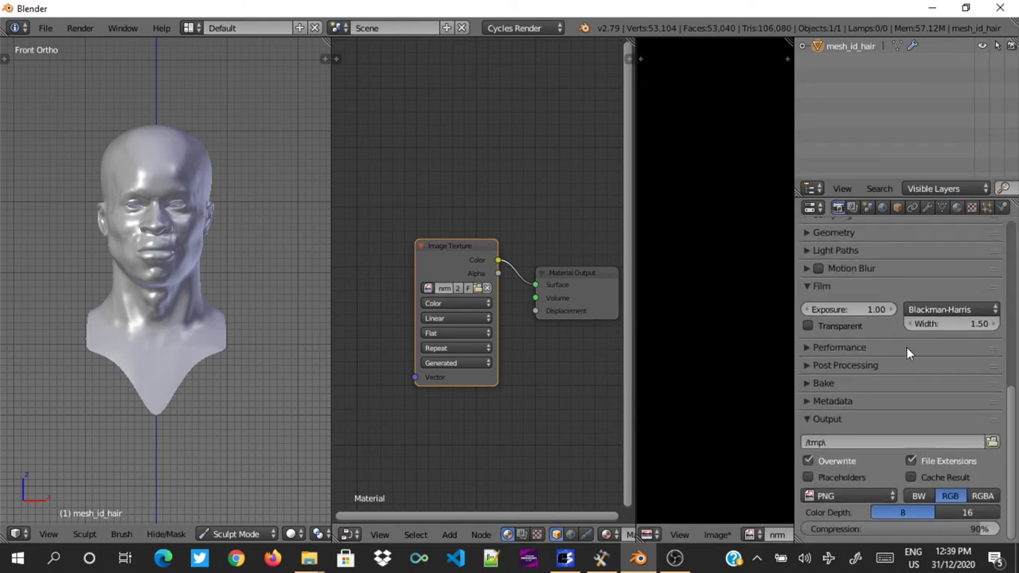
{"action": "left_click", "coordinate": [806, 380]}
{"action": "scroll", "coordinate": [867, 360], "scroll_direction": "down", "scroll_amount": 3}
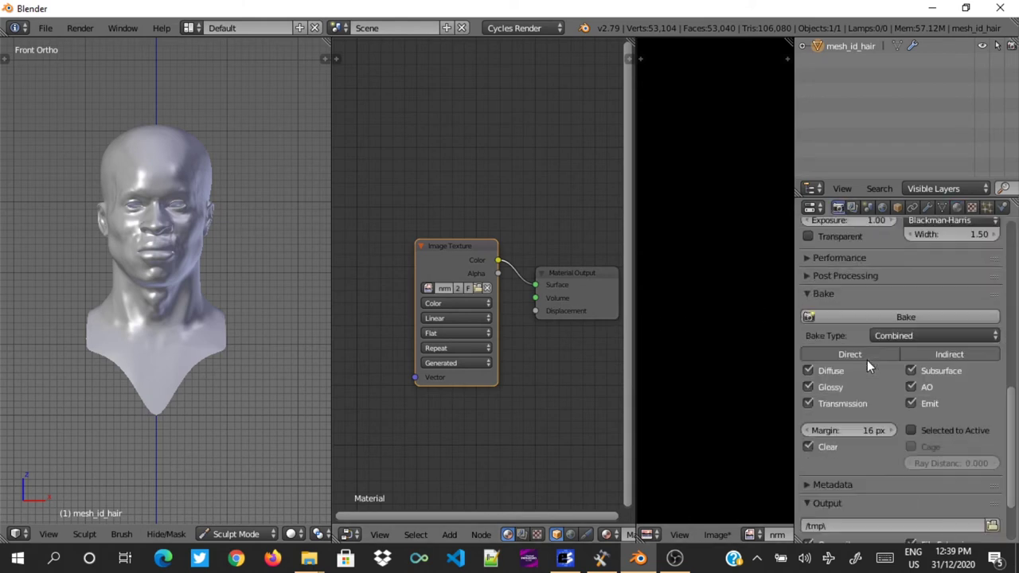
{"action": "left_click", "coordinate": [909, 335]}
{"action": "left_click", "coordinate": [909, 284]}
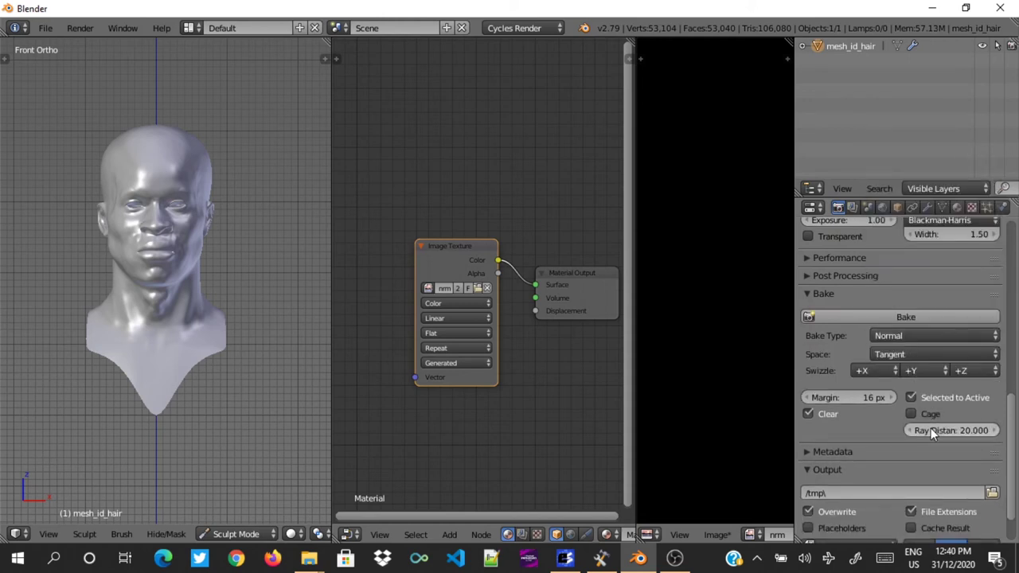
{"action": "left_click", "coordinate": [936, 398]}
{"action": "left_click", "coordinate": [930, 318]}
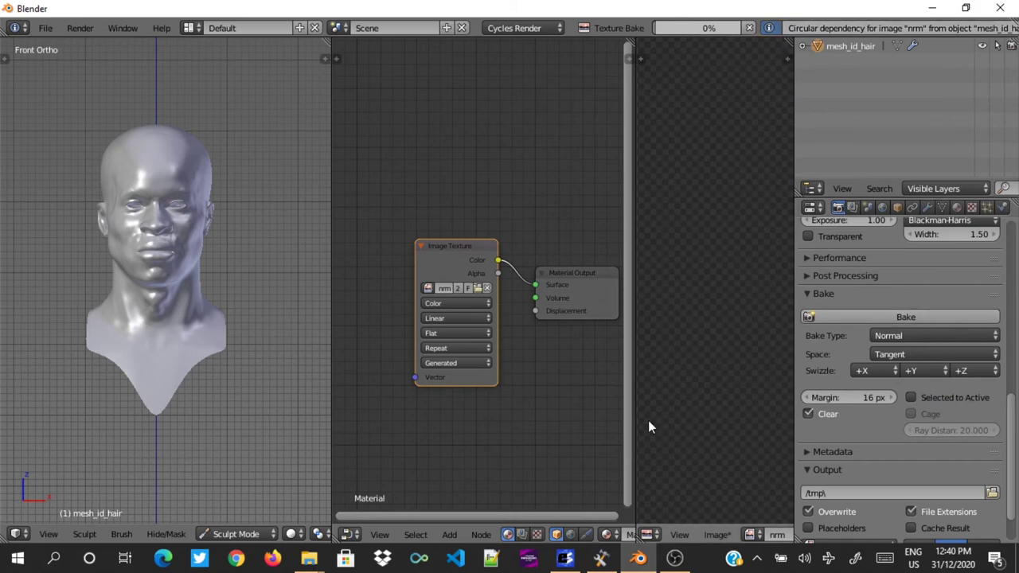
{"action": "left_click_drag", "start_coordinate": [637, 391], "coordinate": [356, 371]}
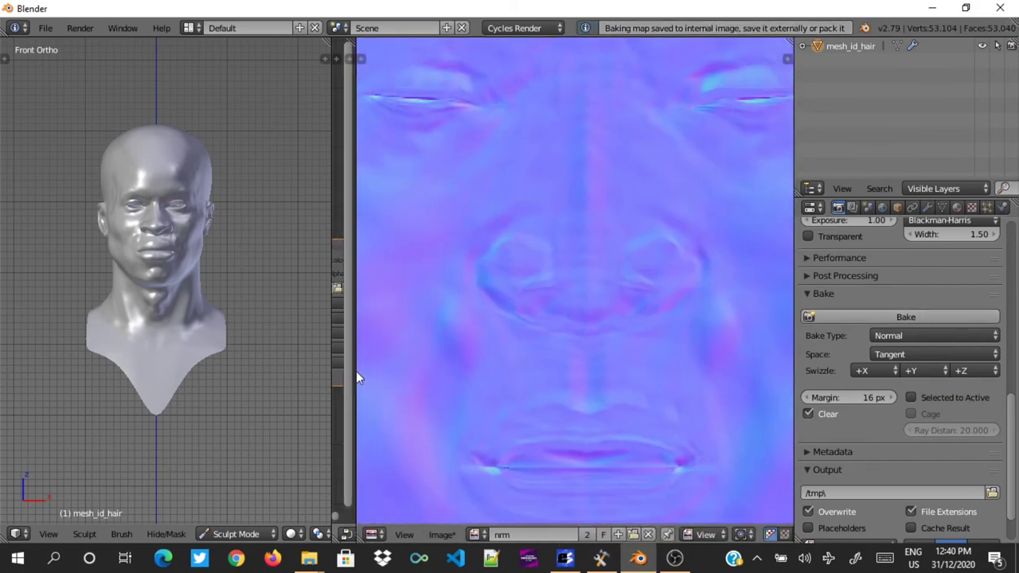
{"action": "scroll", "coordinate": [620, 264], "scroll_direction": "down", "scroll_amount": 3}
{"action": "scroll", "coordinate": [565, 305], "scroll_direction": "down", "scroll_amount": 2}
Step: Save the baked image as nrm.png in the 'real' bookmark's 114053 > sourceimages > #windx11 folder
{"action": "left_click", "coordinate": [443, 534]}
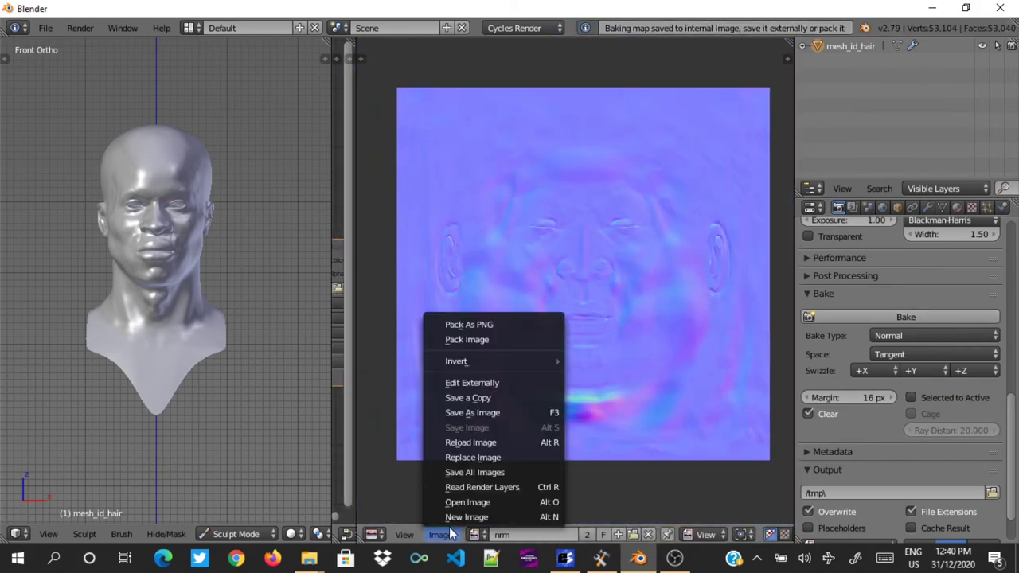
{"action": "left_click", "coordinate": [472, 406]}
{"action": "scroll", "coordinate": [61, 249], "scroll_direction": "down", "scroll_amount": 3}
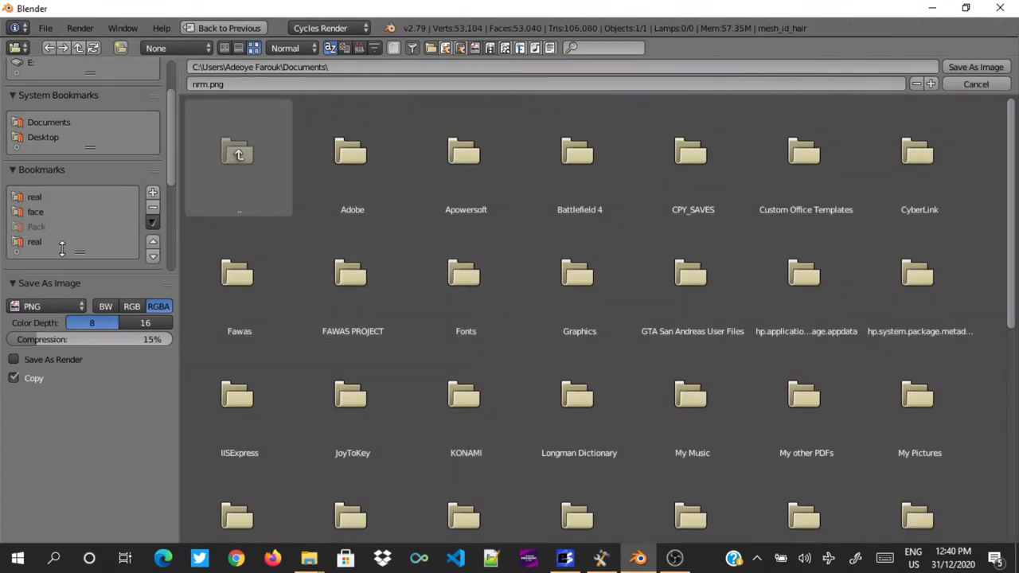
{"action": "scroll", "coordinate": [67, 169], "scroll_direction": "up", "scroll_amount": 2}
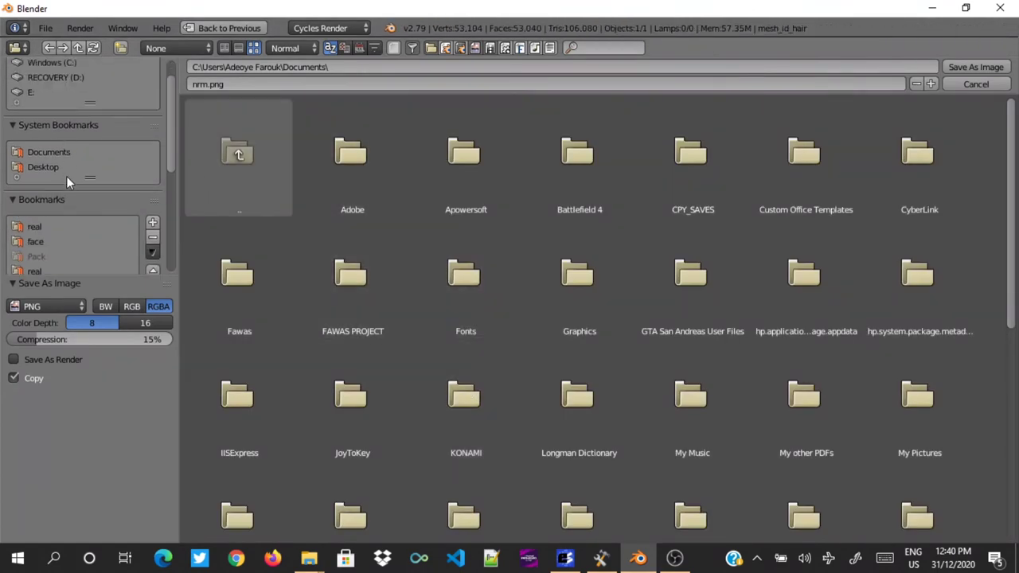
{"action": "left_click", "coordinate": [65, 228]}
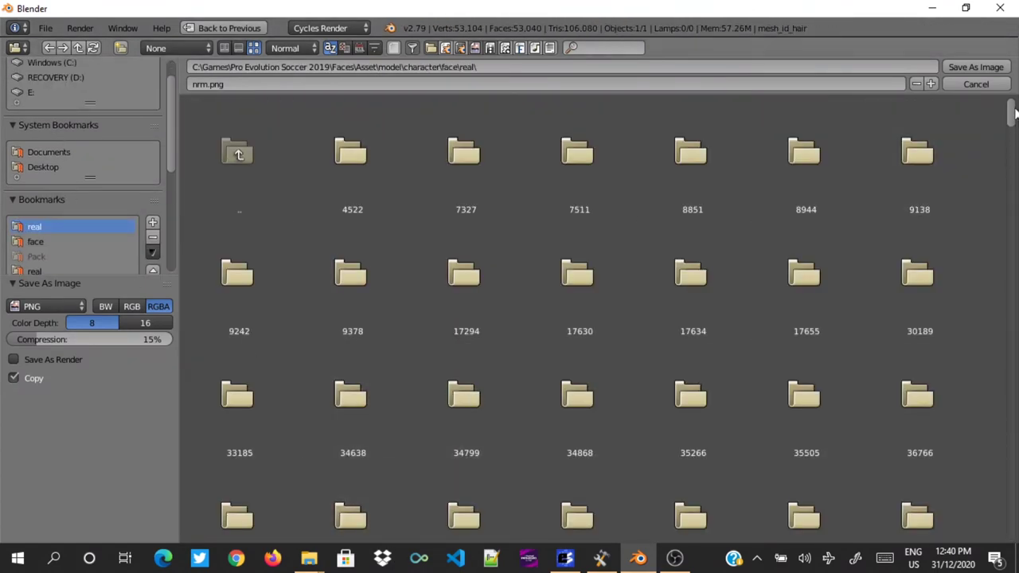
{"action": "left_click_drag", "start_coordinate": [1011, 113], "coordinate": [1002, 426]}
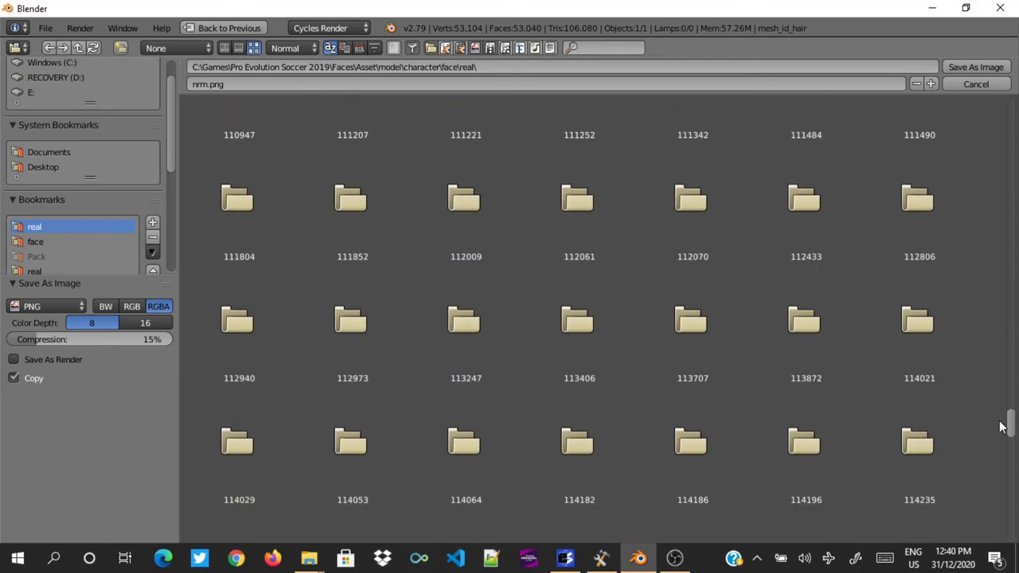
{"action": "left_click", "coordinate": [384, 447]}
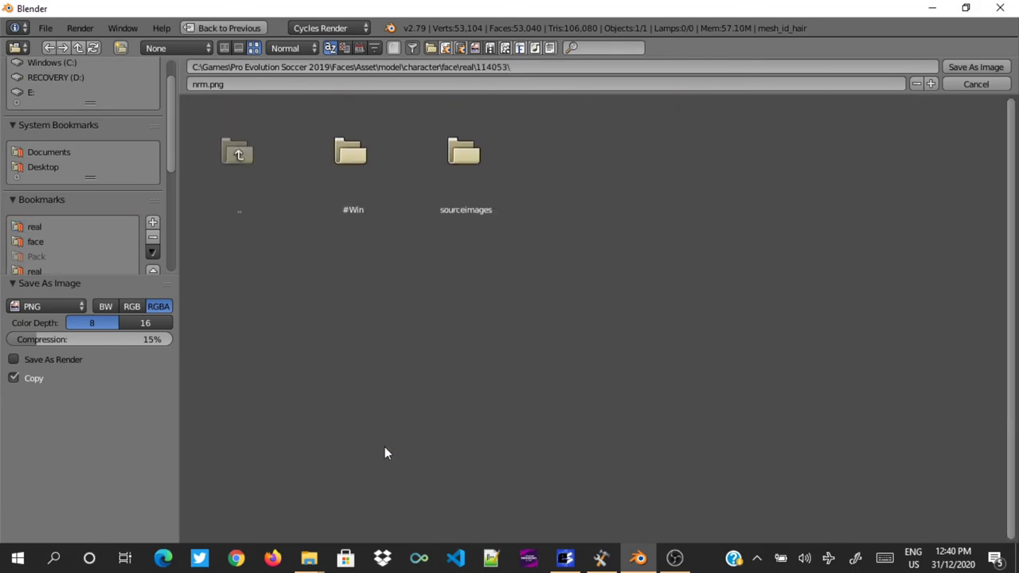
{"action": "left_click", "coordinate": [502, 171]}
{"action": "left_click", "coordinate": [364, 153]}
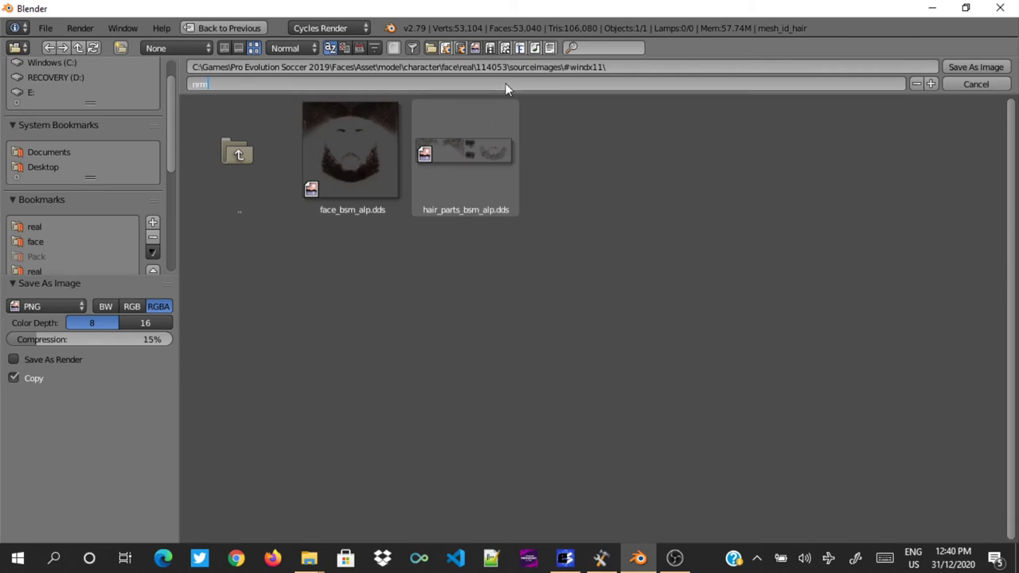
{"action": "key", "text": "Return"}
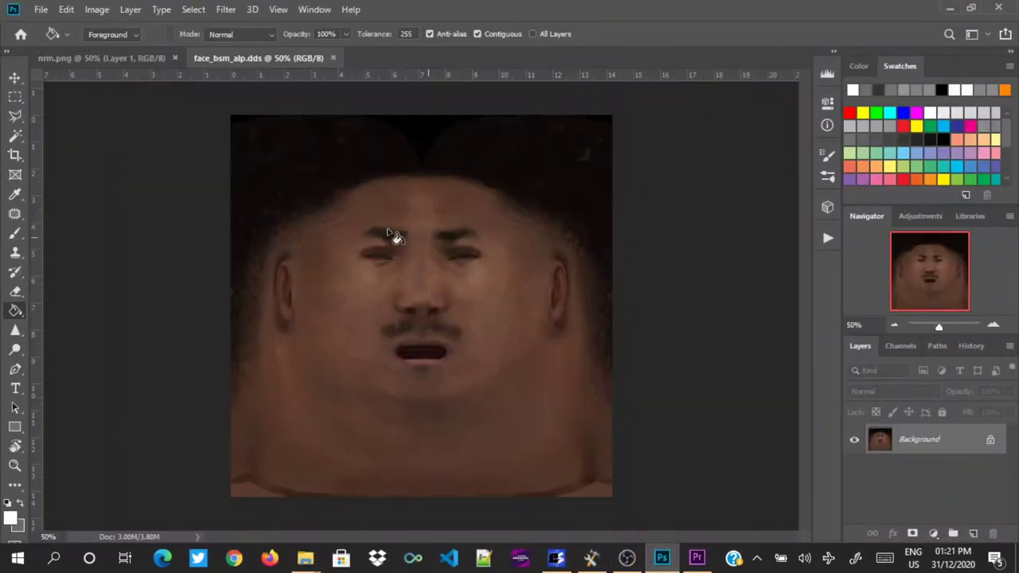
Step: View the nrm.png document, then return to face_bsm_alp.dds
{"action": "left_click", "coordinate": [137, 56]}
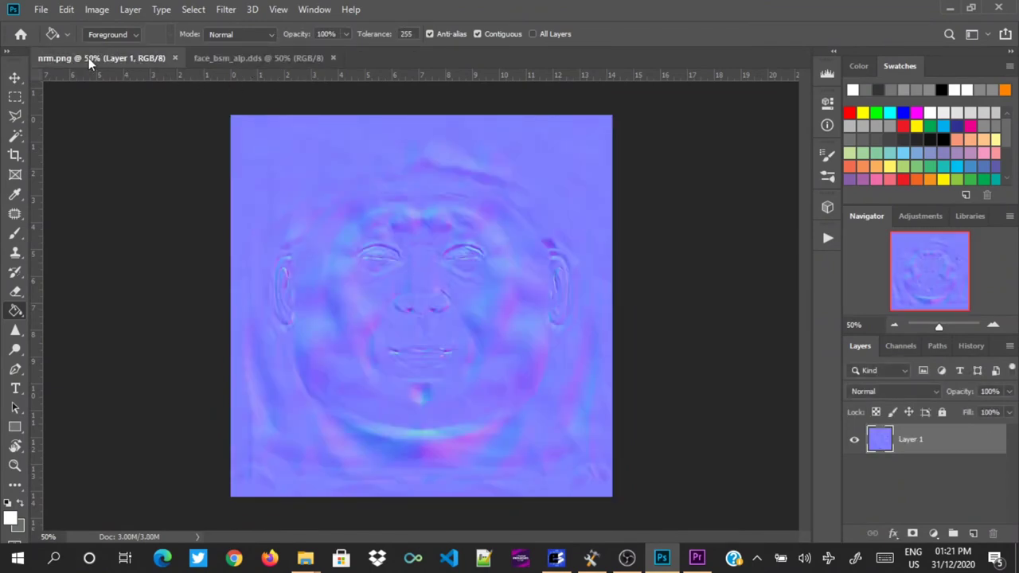
{"action": "left_click", "coordinate": [314, 58]}
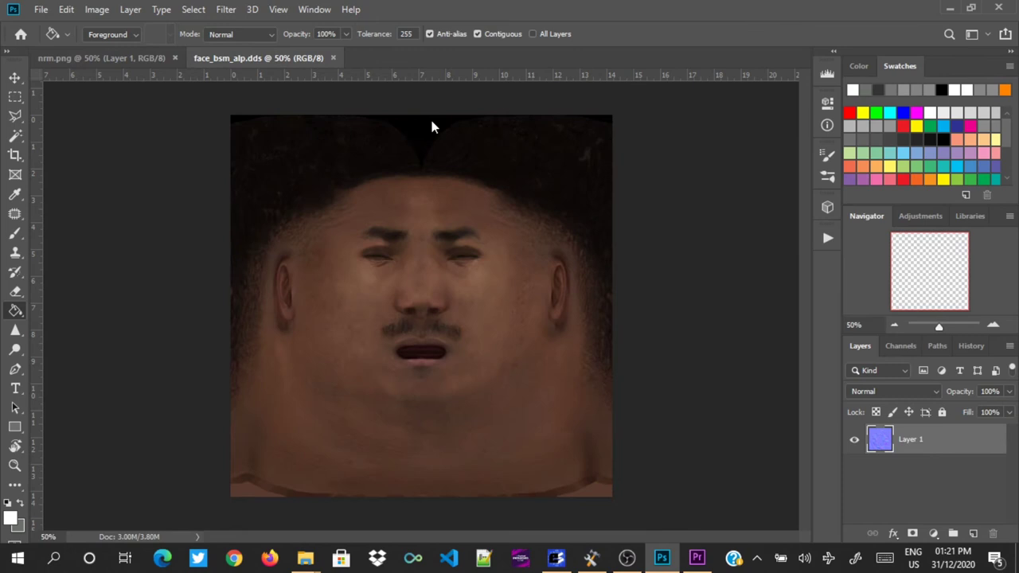
Step: Select the make NRM action in the PESface actions basic set and select the whole canvas
{"action": "left_click", "coordinate": [828, 237]}
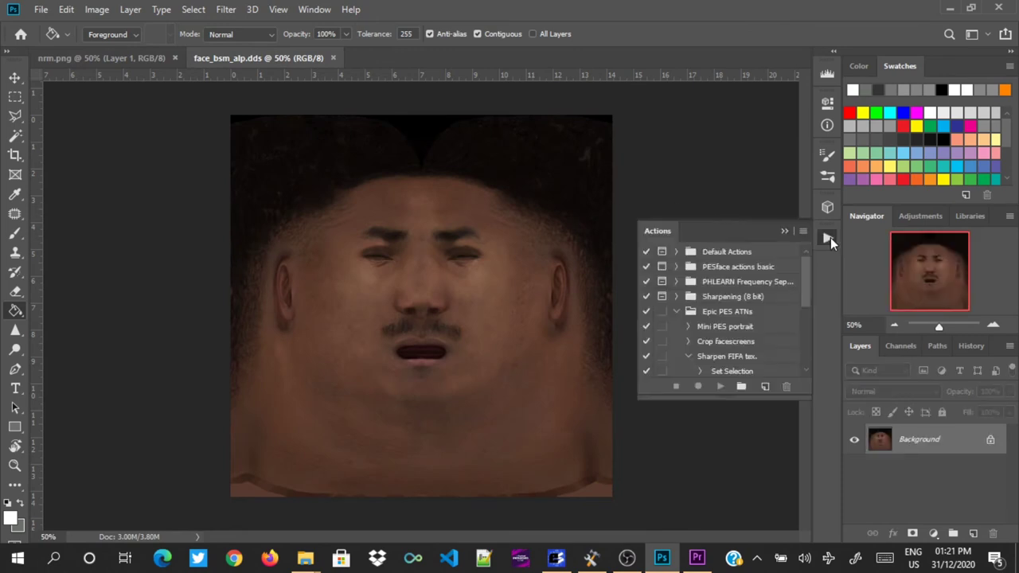
{"action": "left_click", "coordinate": [676, 311]}
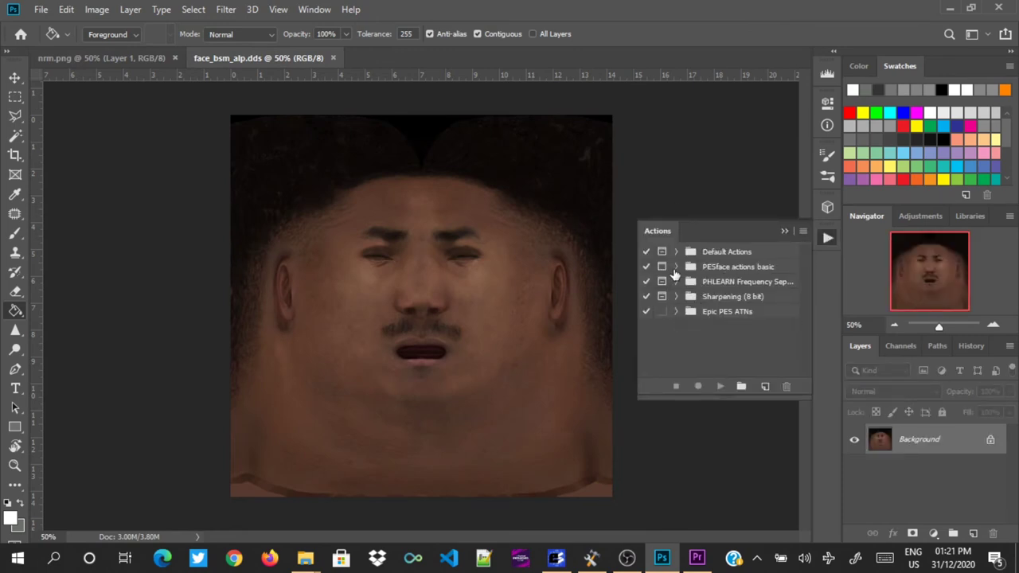
{"action": "left_click", "coordinate": [676, 267]}
{"action": "left_click", "coordinate": [732, 283]}
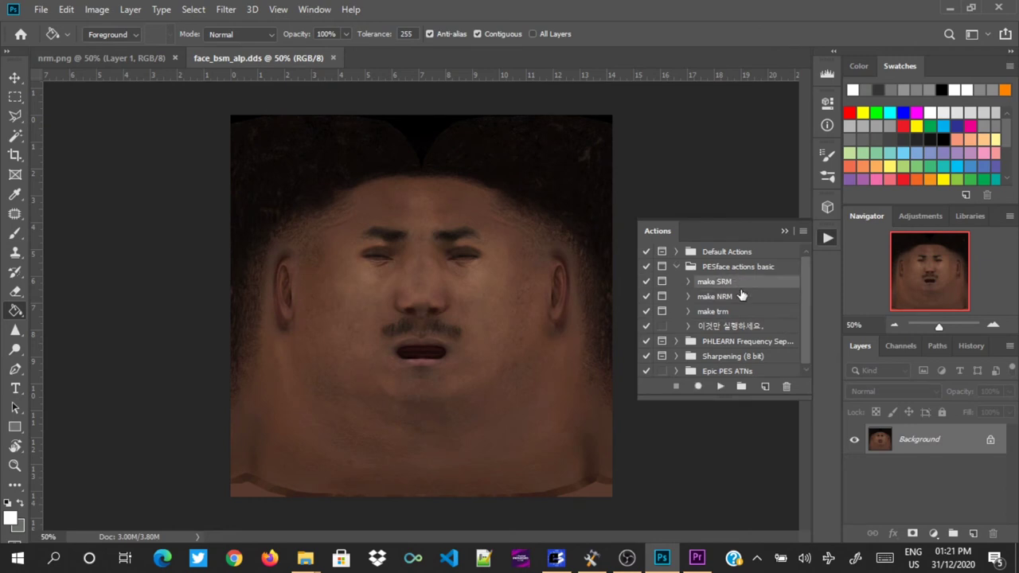
{"action": "left_click", "coordinate": [737, 298]}
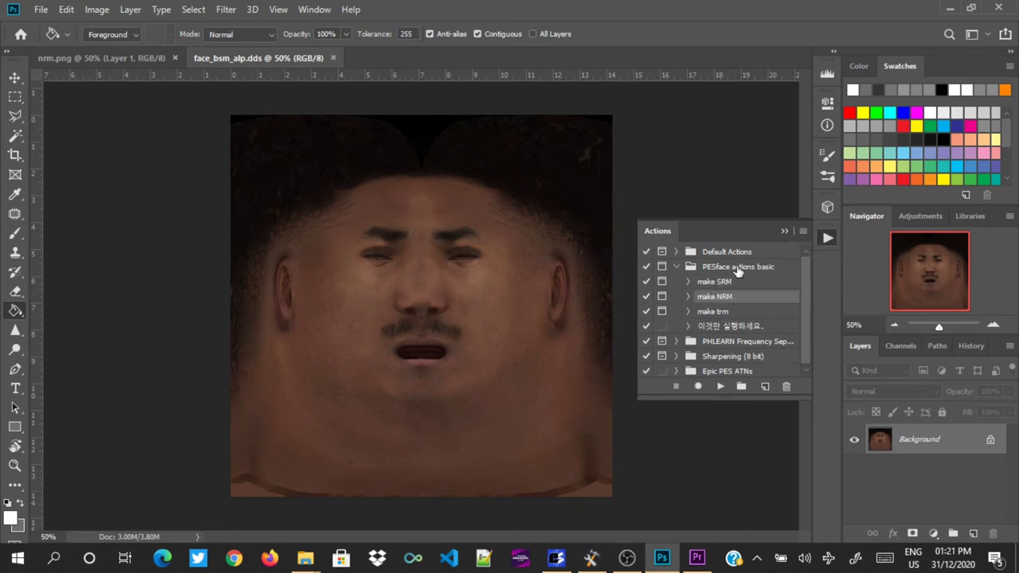
{"action": "key", "text": "ctrl+a"}
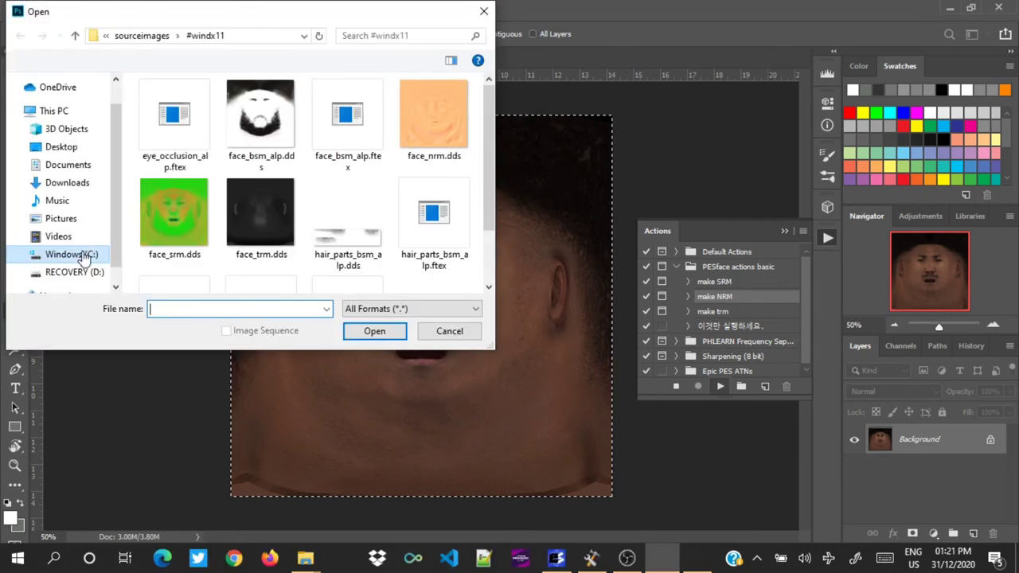
Step: Open face_nrm.psd from the WHOAMI files folder on the C: drive
{"action": "left_click", "coordinate": [83, 259]}
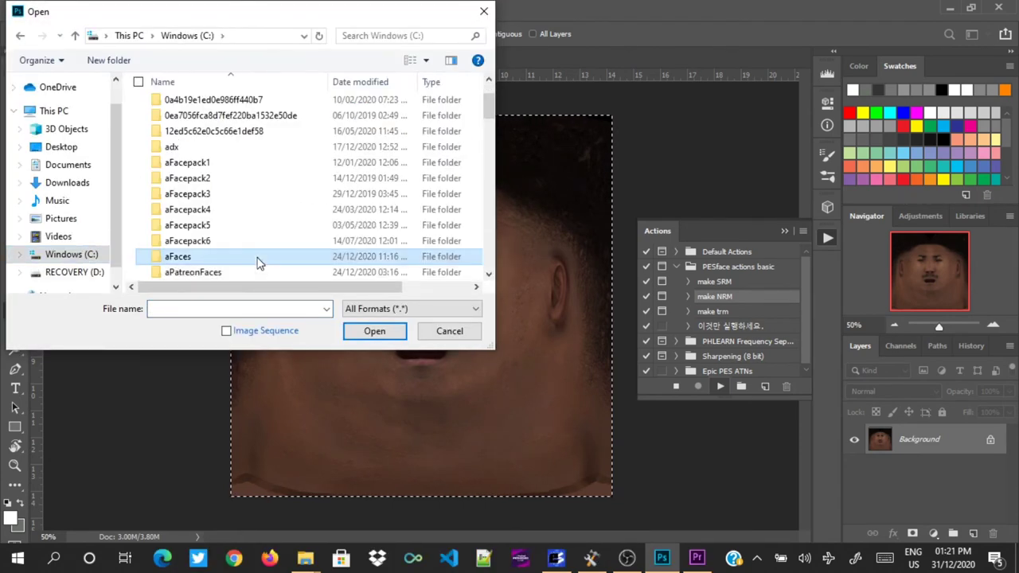
{"action": "scroll", "coordinate": [257, 259], "scroll_direction": "down", "scroll_amount": 1}
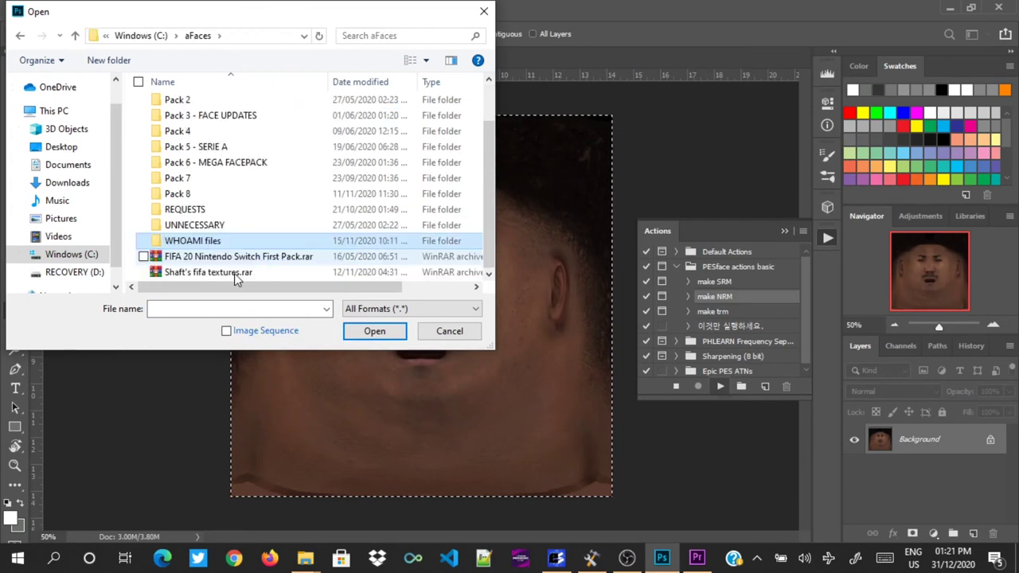
{"action": "left_click", "coordinate": [189, 239]}
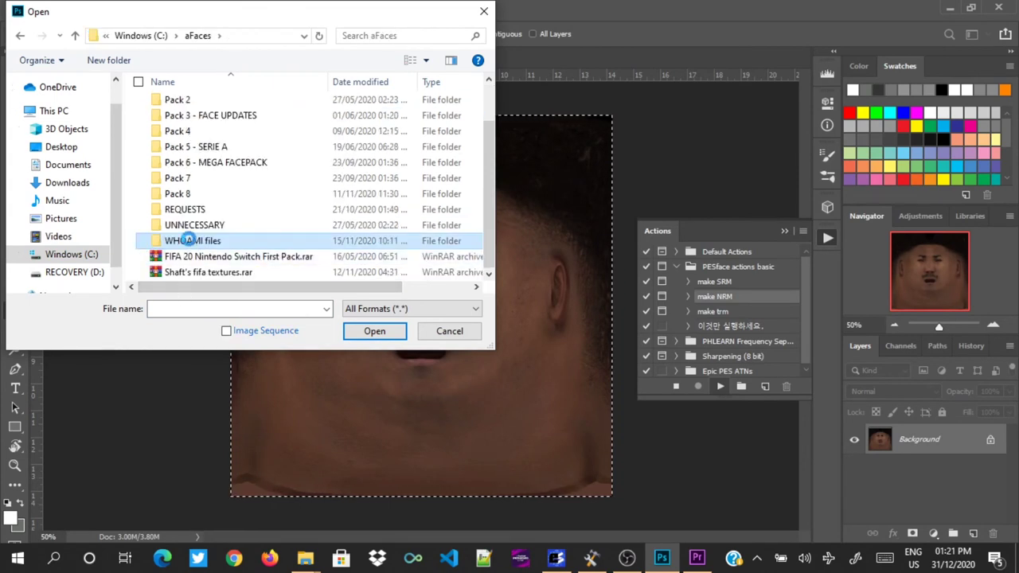
{"action": "double_click", "coordinate": [429, 134]}
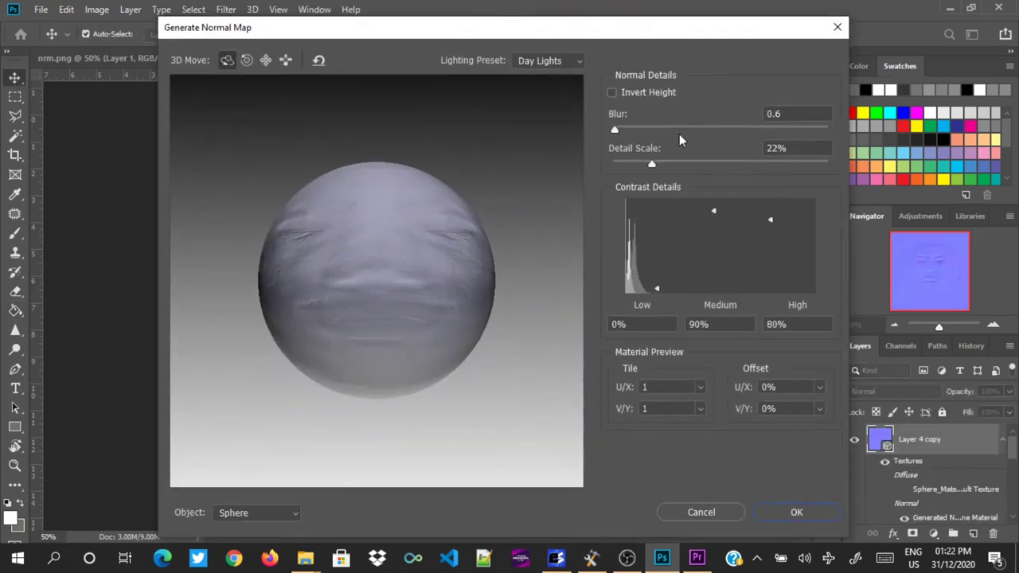
Step: Apply the generated normal detail at 88% scale, merge it down and deselect
{"action": "left_click", "coordinate": [763, 151]}
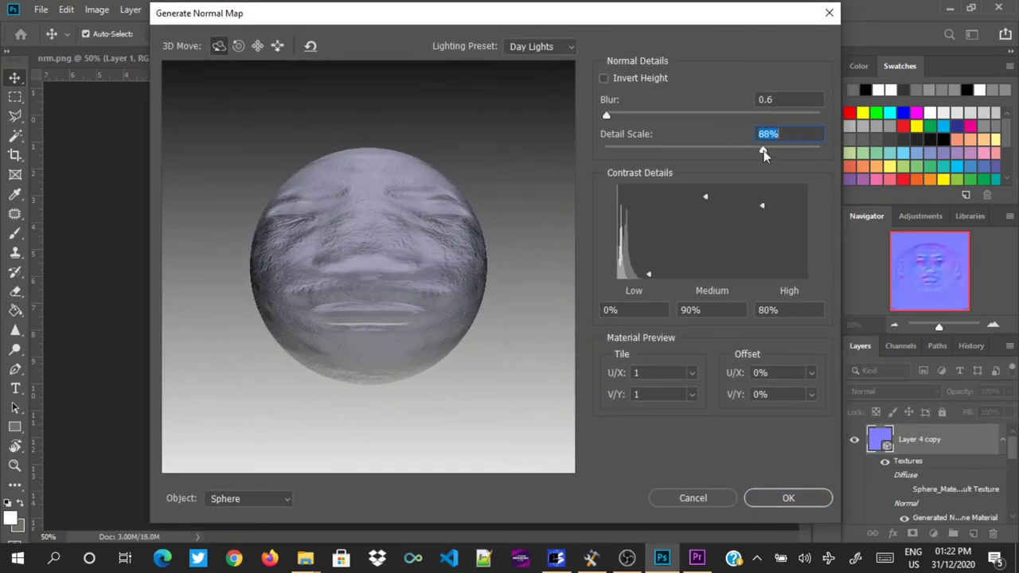
{"action": "key", "text": "Return"}
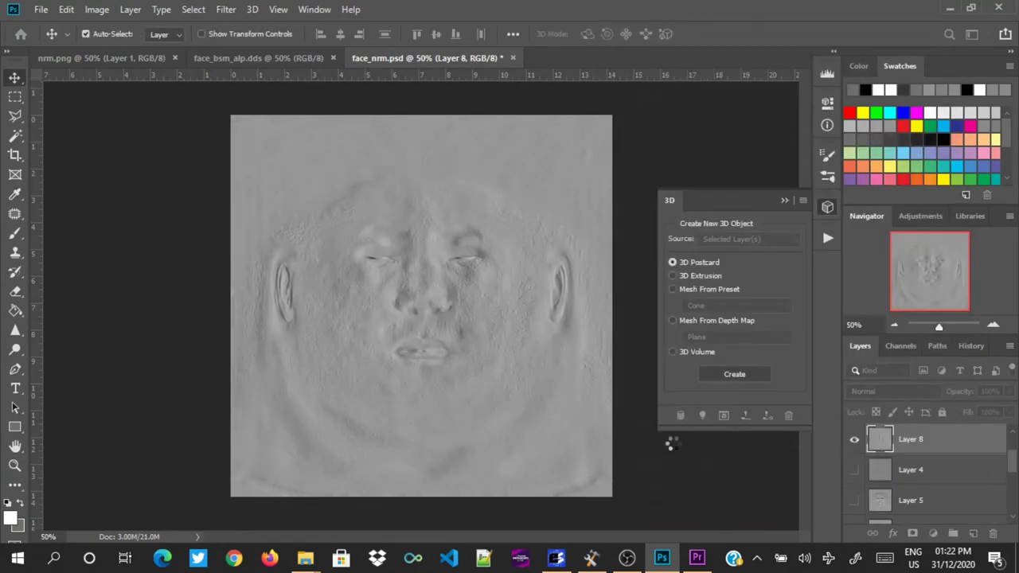
{"action": "key", "text": "Return"}
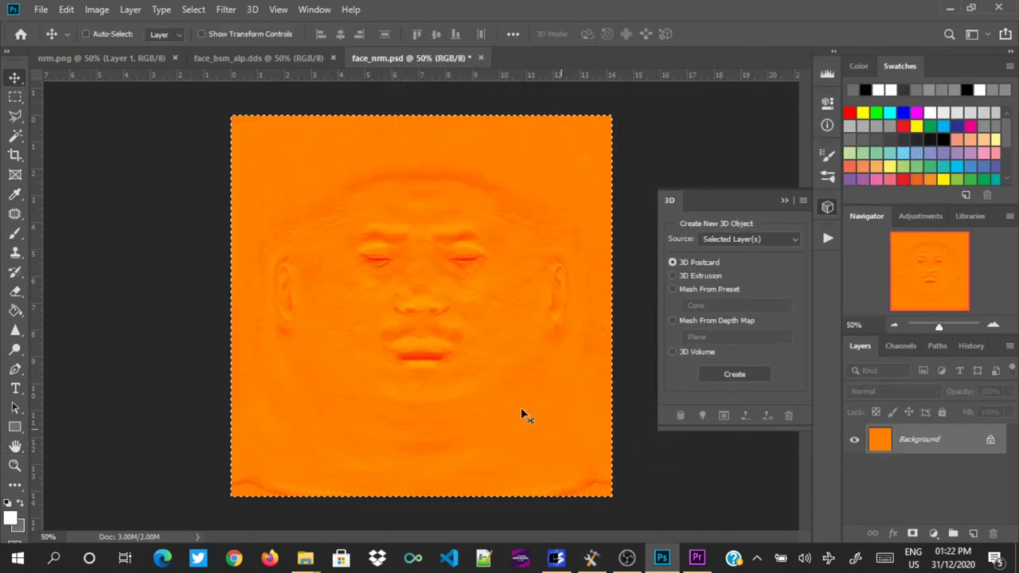
{"action": "key", "text": "ctrl+d"}
Step: Close face_bsm_alp.dds and show the channels of nrm.png
{"action": "left_click", "coordinate": [828, 207]}
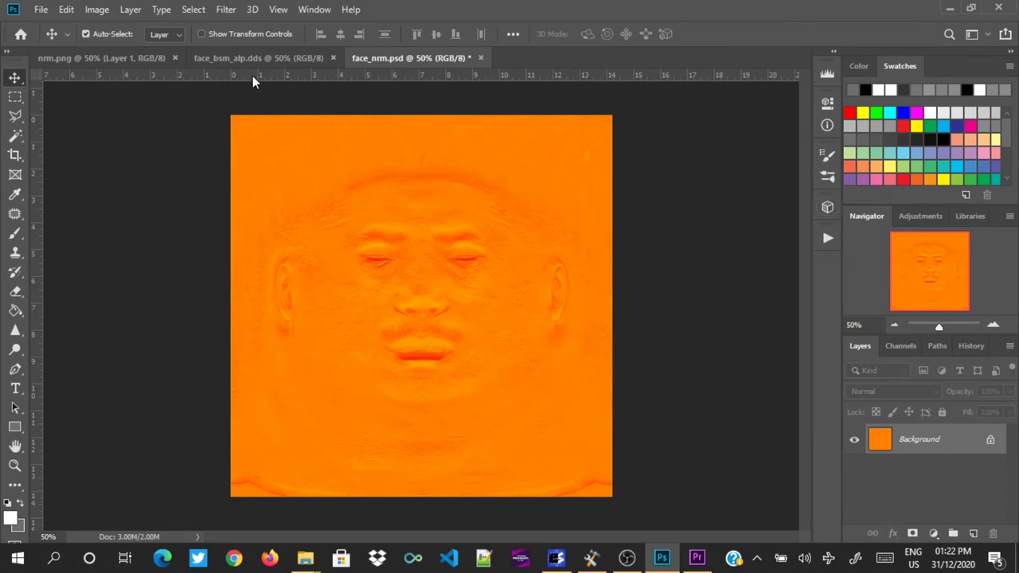
{"action": "left_click", "coordinate": [303, 60]}
{"action": "left_click", "coordinate": [333, 57]}
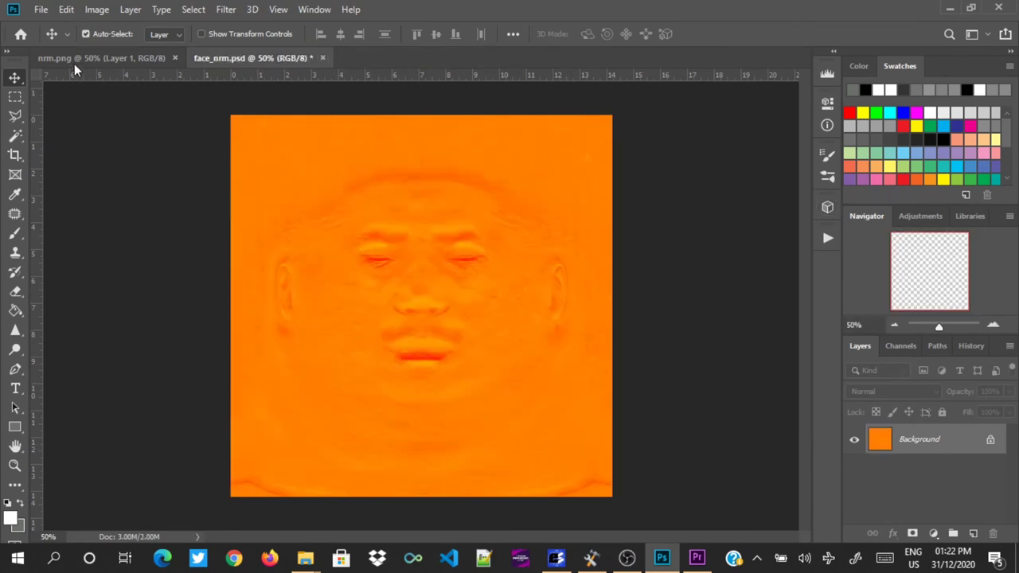
{"action": "left_click", "coordinate": [101, 58]}
{"action": "left_click", "coordinate": [901, 346]}
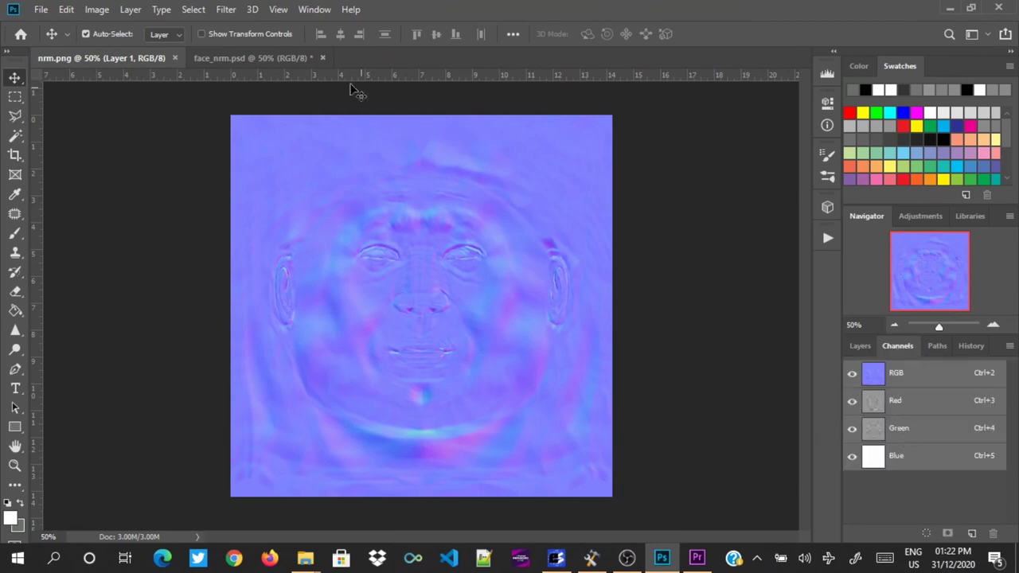
Step: In face_nrm.psd, cut the Alpha 1 detail into the Red channel and delete Alpha 1
{"action": "left_click", "coordinate": [262, 57]}
{"action": "left_click", "coordinate": [928, 494]}
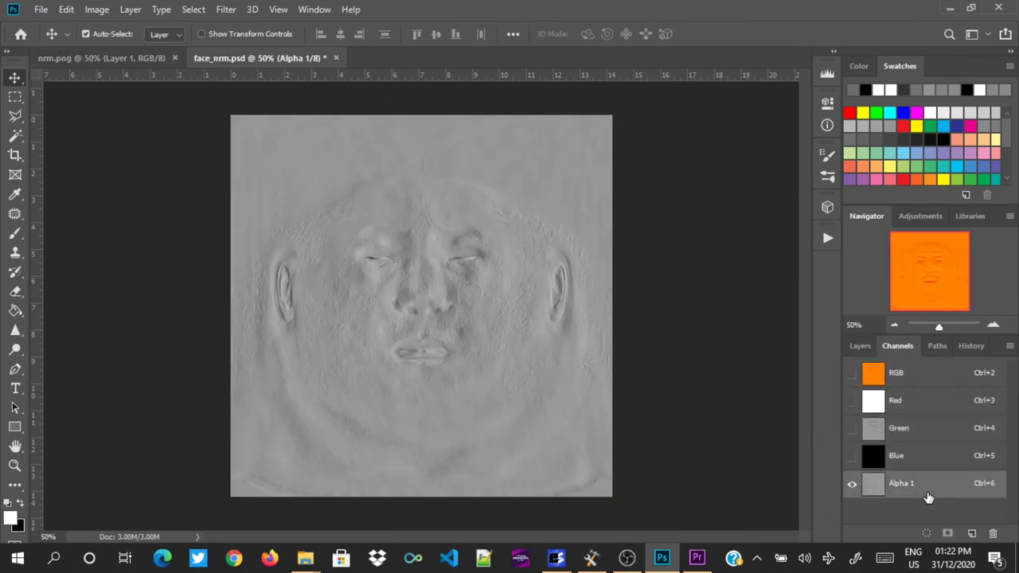
{"action": "key", "text": "ctrl+a"}
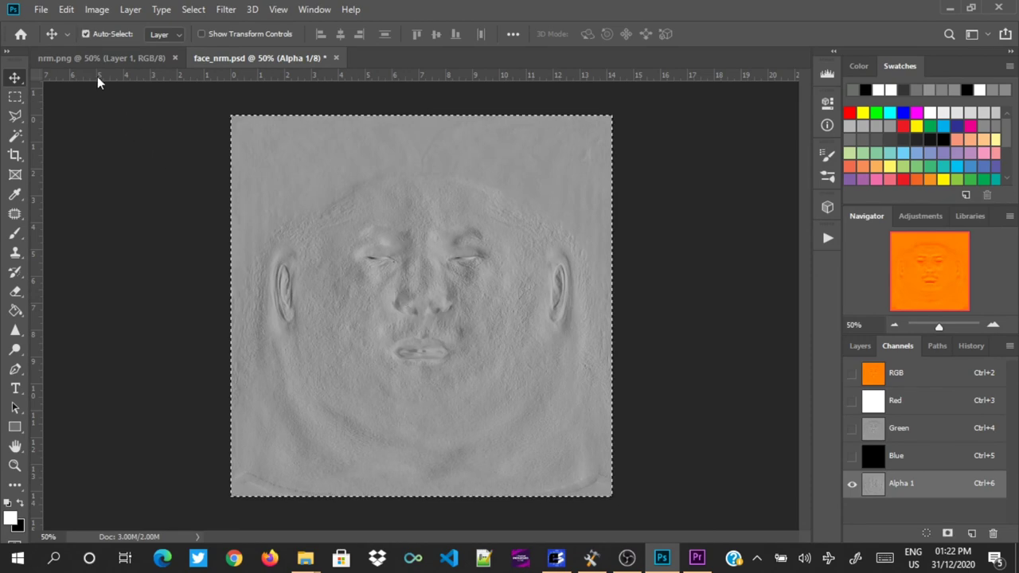
{"action": "left_click", "coordinate": [65, 11]}
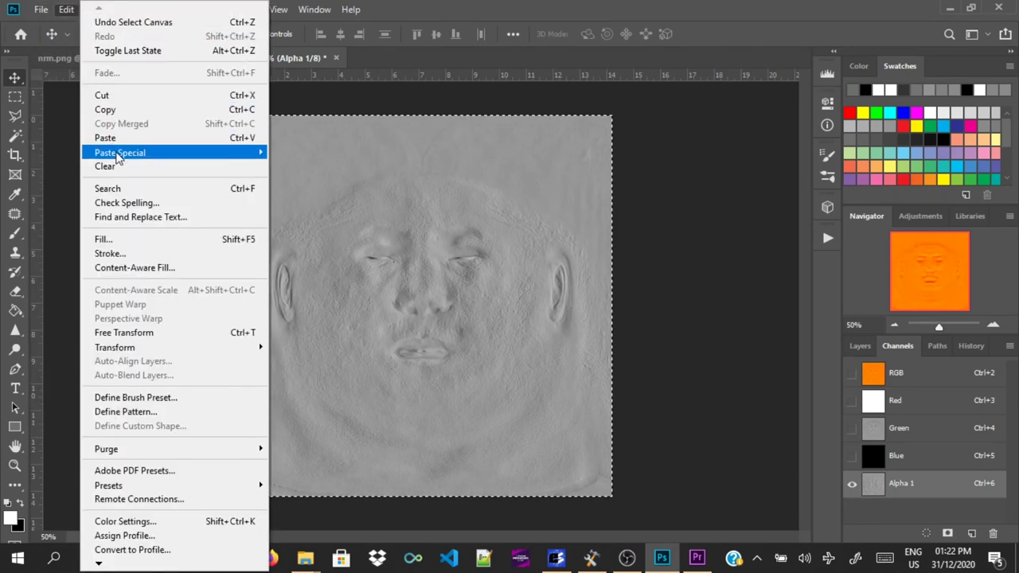
{"action": "left_click", "coordinate": [102, 95]}
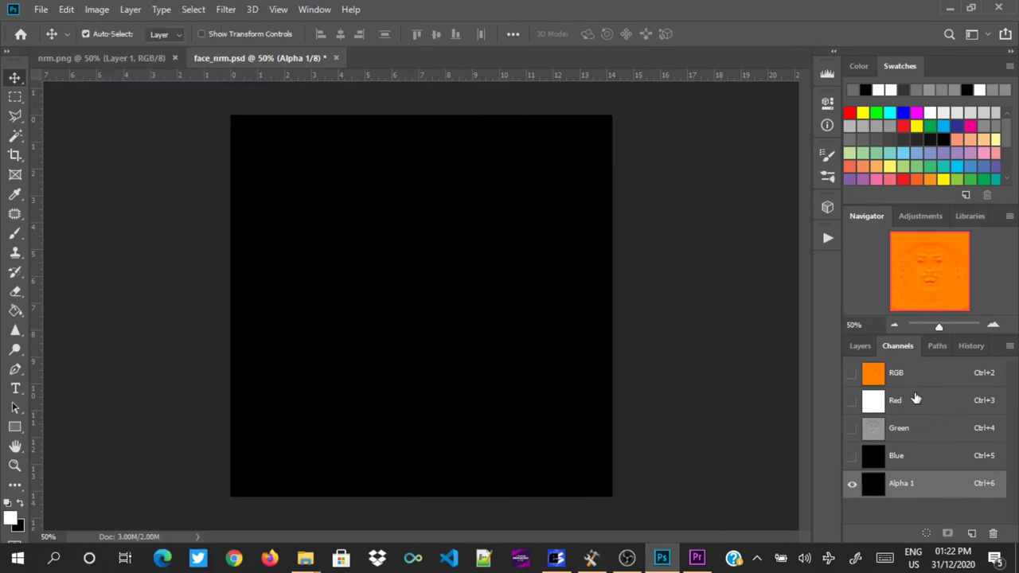
{"action": "left_click", "coordinate": [916, 398]}
{"action": "left_click", "coordinate": [67, 9]}
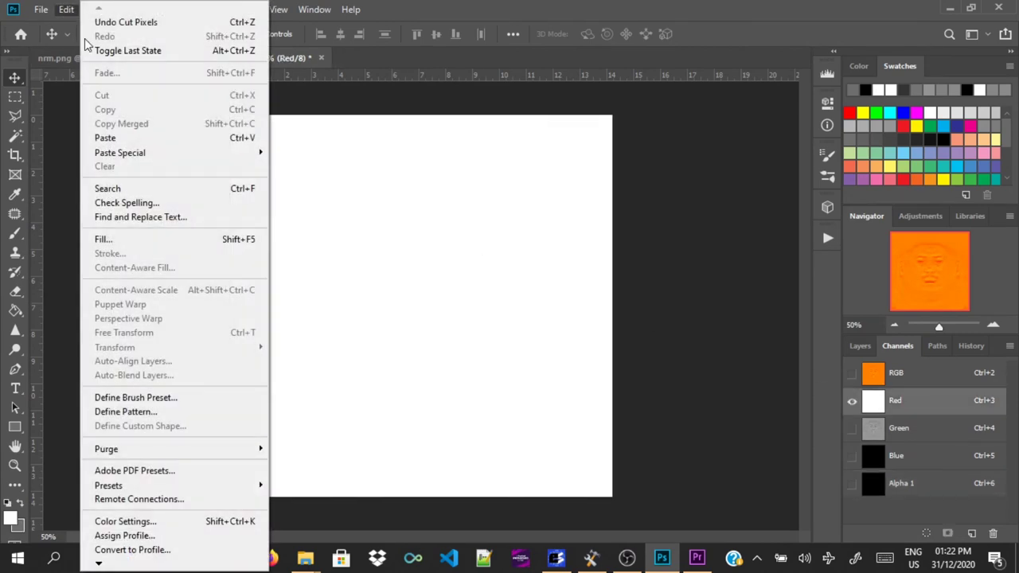
{"action": "left_click", "coordinate": [105, 138]}
{"action": "left_click", "coordinate": [903, 485]}
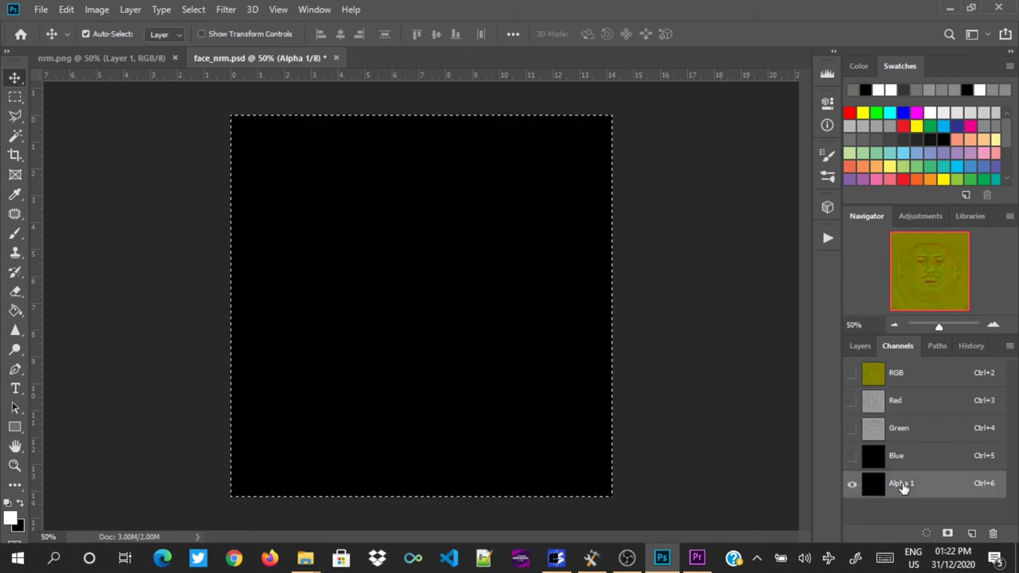
{"action": "left_click", "coordinate": [993, 533]}
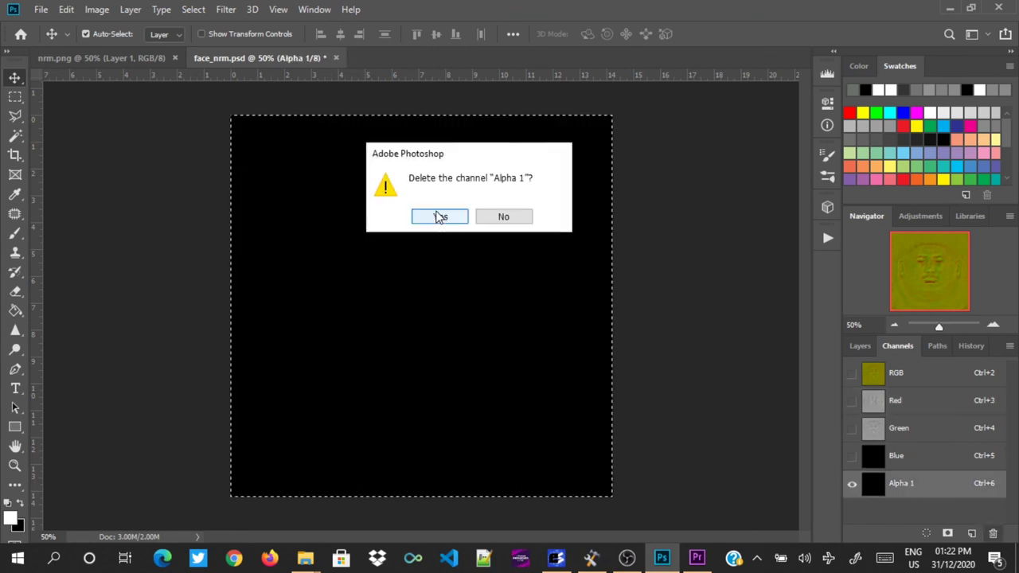
{"action": "left_click", "coordinate": [441, 217]}
Step: Fill the Blue channel with white using the Paint Bucket and view the RGB composite
{"action": "left_click", "coordinate": [898, 373]}
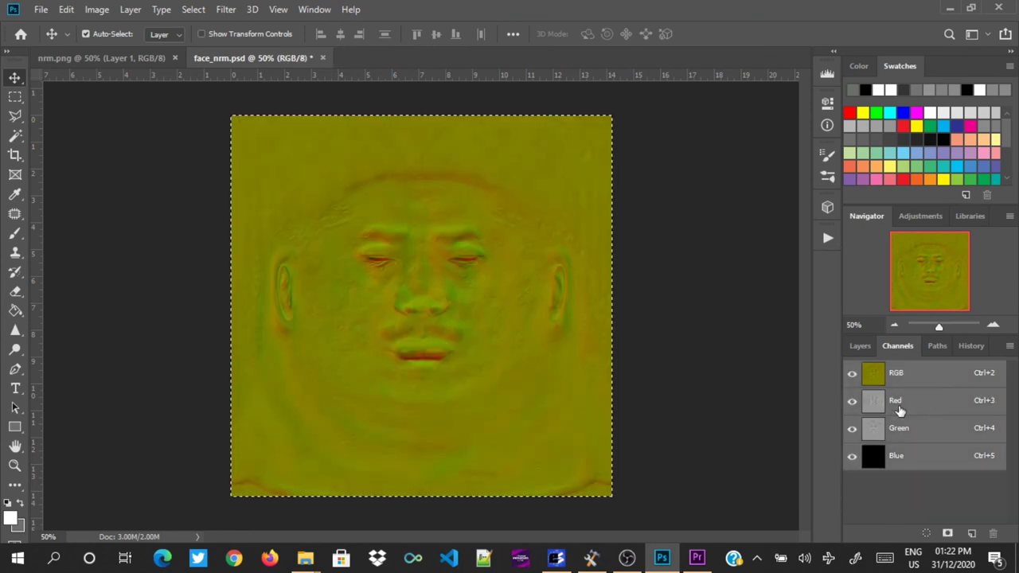
{"action": "left_click", "coordinate": [899, 404]}
{"action": "left_click", "coordinate": [899, 457]}
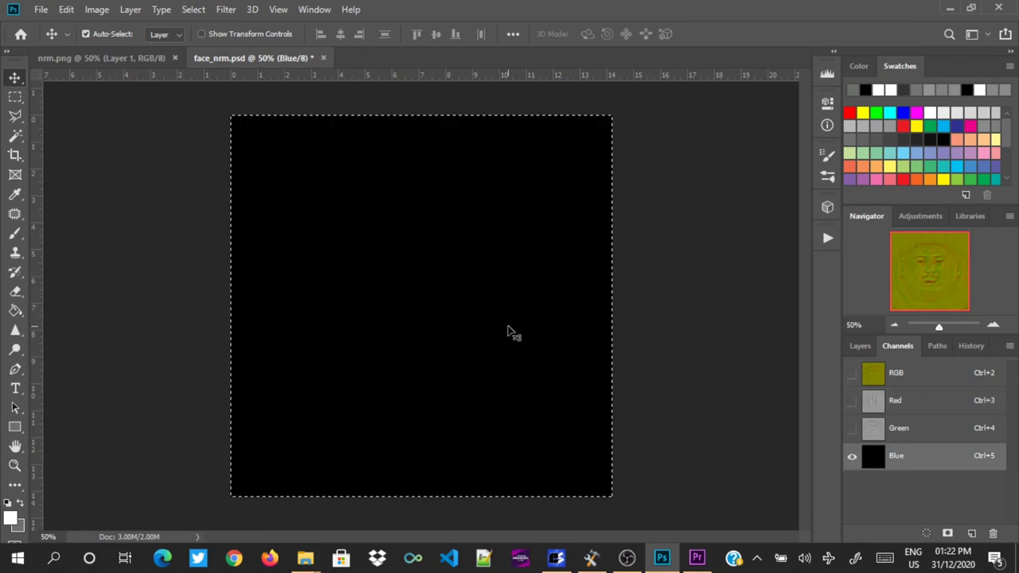
{"action": "key", "text": "g"}
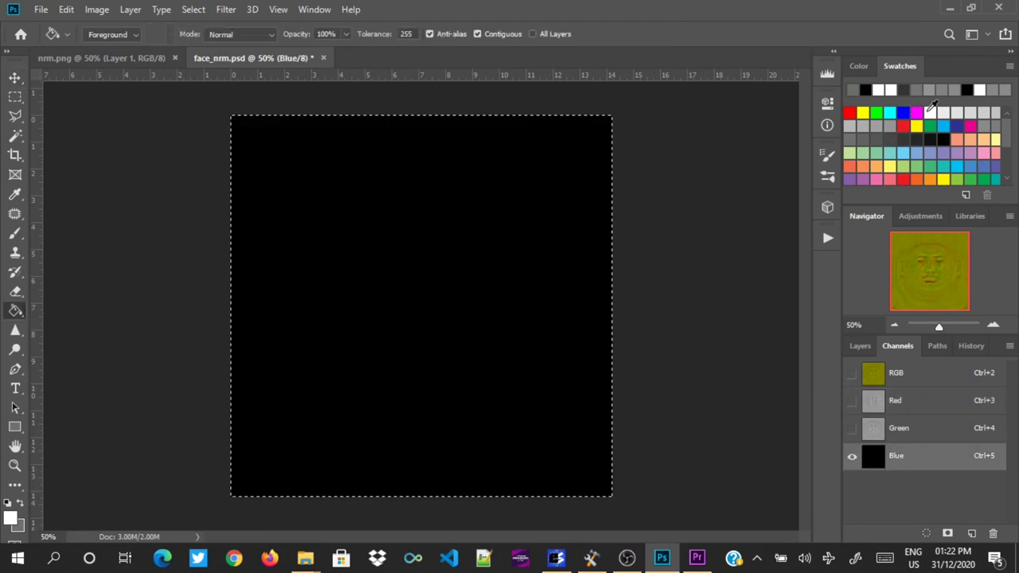
{"action": "left_click", "coordinate": [929, 113]}
{"action": "left_click", "coordinate": [530, 298]}
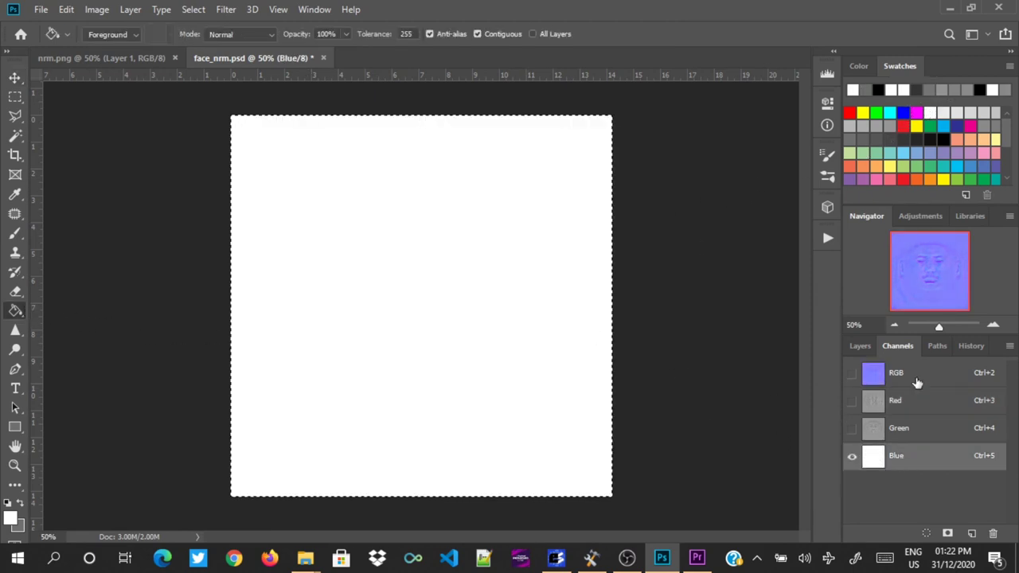
{"action": "left_click", "coordinate": [916, 381]}
{"action": "left_click", "coordinate": [860, 346]}
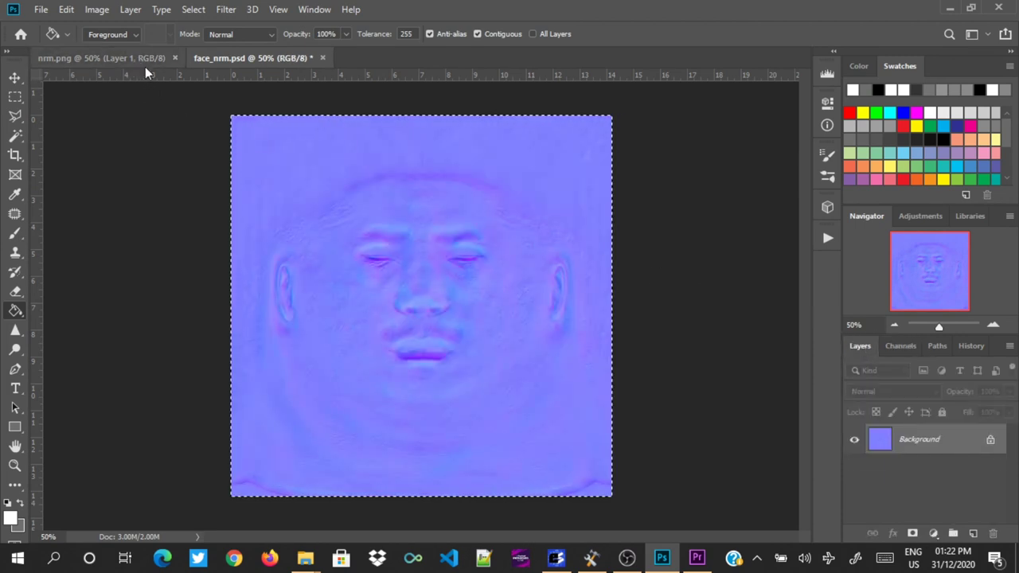
Step: Copy all of nrm.png and paste it into face_nrm.psd as Layer 1
{"action": "left_click", "coordinate": [66, 10]}
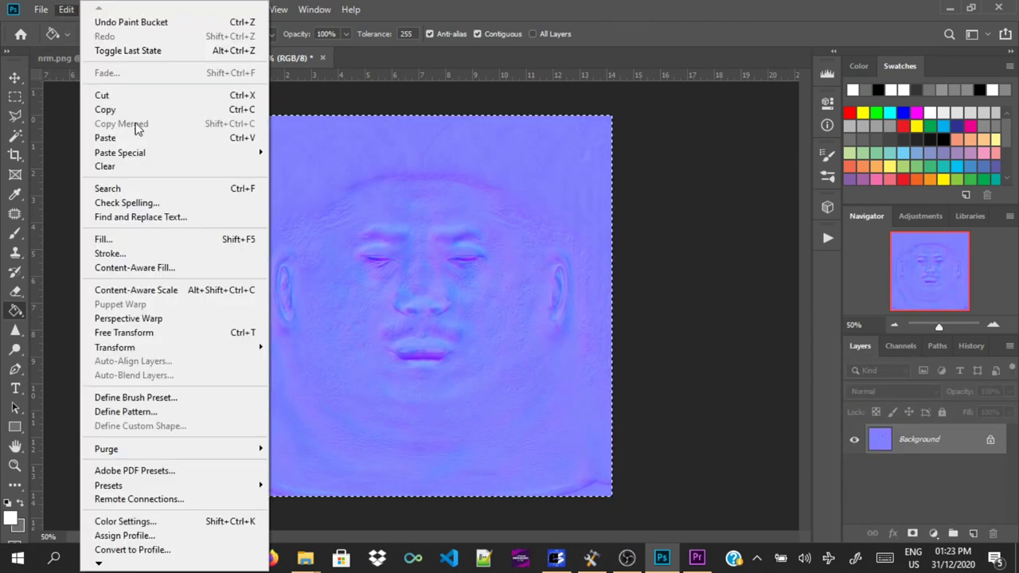
{"action": "left_click", "coordinate": [196, 16]}
{"action": "left_click", "coordinate": [67, 10]}
{"action": "left_click", "coordinate": [106, 109]}
{"action": "left_click", "coordinate": [128, 57]}
{"action": "key", "text": "ctrl+v"}
{"action": "left_click", "coordinate": [66, 10]}
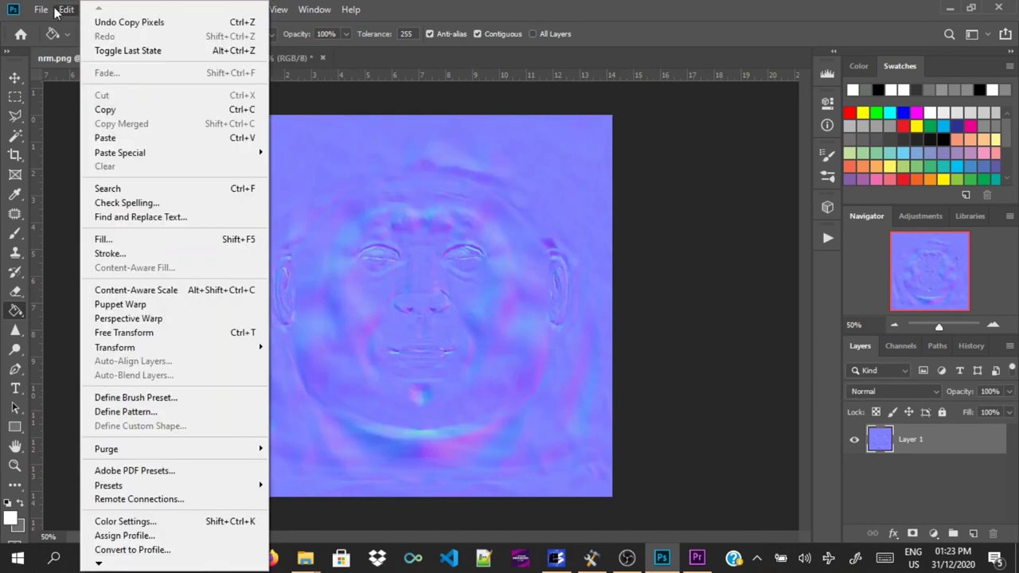
{"action": "left_click", "coordinate": [194, 9]}
{"action": "left_click", "coordinate": [201, 24]}
{"action": "left_click", "coordinate": [66, 10]}
{"action": "left_click", "coordinate": [105, 109]}
{"action": "key", "text": "ctrl+Tab"}
{"action": "key", "text": "ctrl+v"}
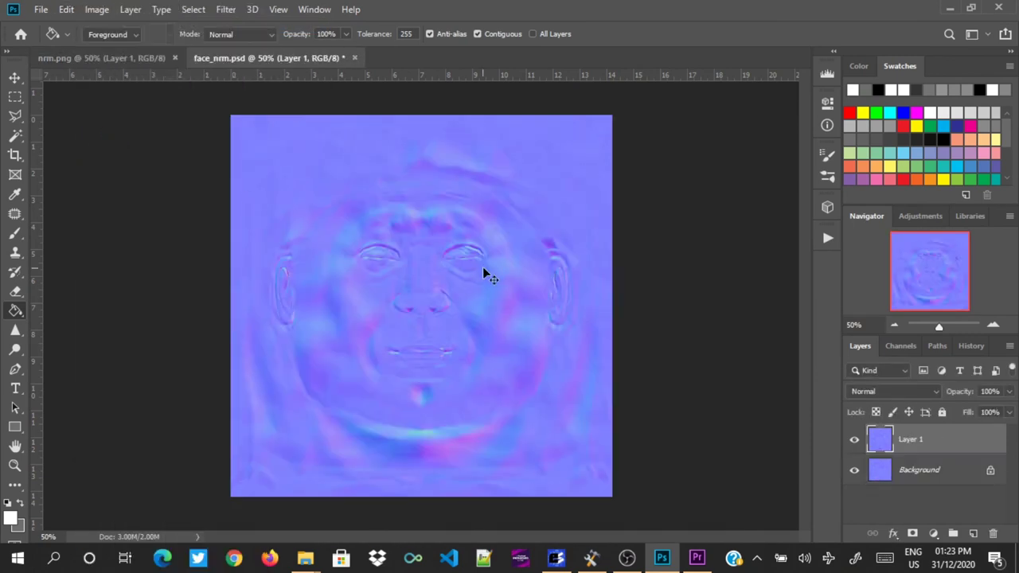
Step: Add a layer mask to Layer 1 and erase its left, top and right edges
{"action": "left_click", "coordinate": [915, 534]}
{"action": "key", "text": "e"}
{"action": "right_click", "coordinate": [489, 289]}
{"action": "key", "text": "Return"}
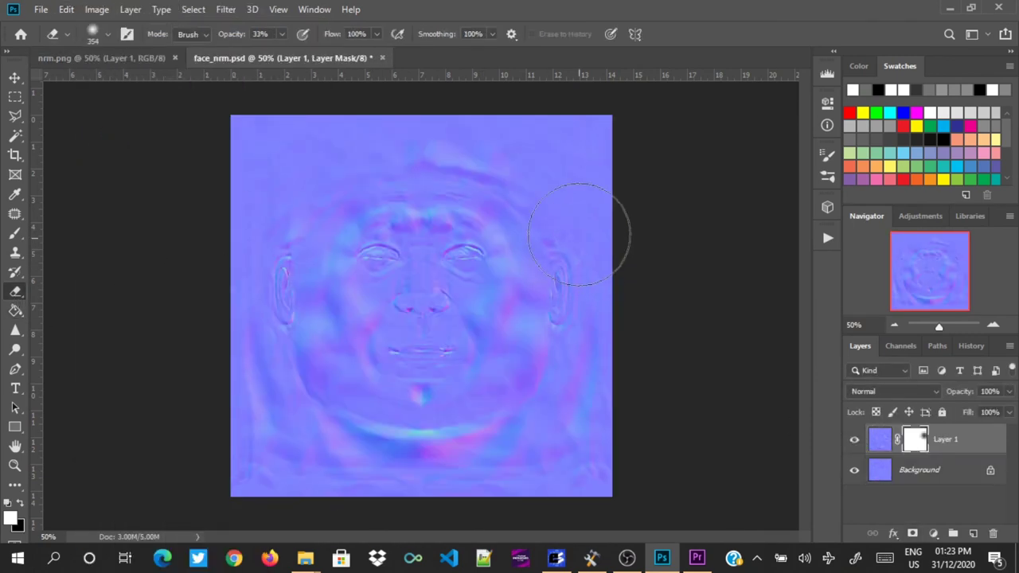
{"action": "mouse_move", "coordinate": [267, 236]}
{"action": "left_mouse_down"}
{"action": "mouse_move", "coordinate": [296, 137]}
{"action": "mouse_move", "coordinate": [574, 199]}
{"action": "left_mouse_up"}
Step: Set Layer 1's blend mode to Hard Light
{"action": "left_click", "coordinate": [897, 391]}
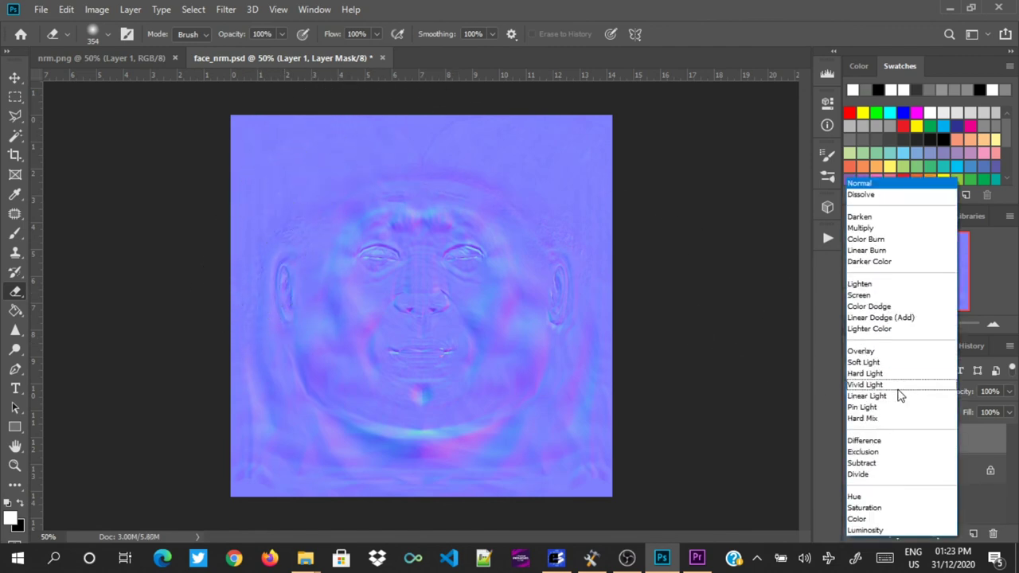
{"action": "left_click", "coordinate": [888, 373]}
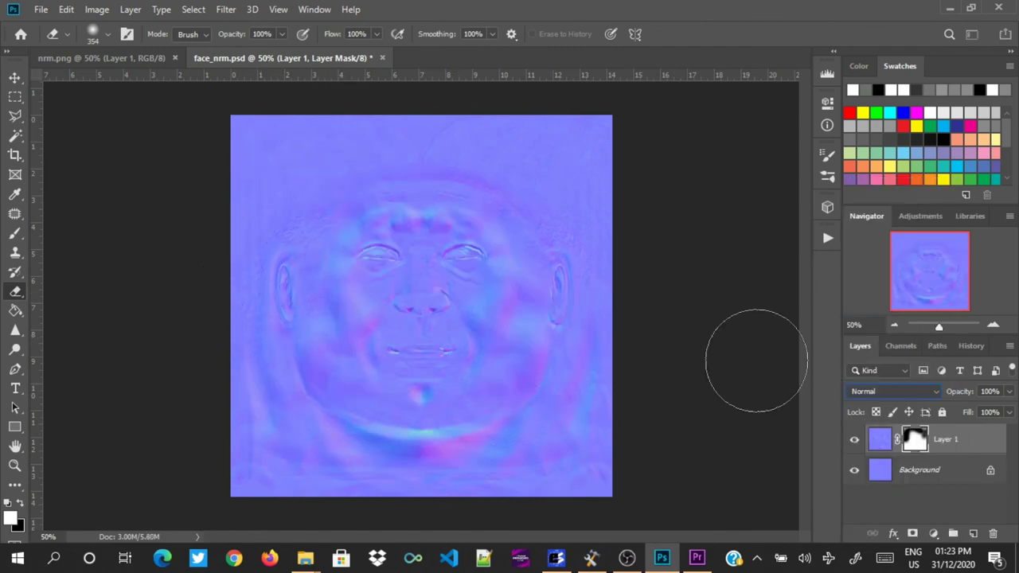
{"action": "left_click", "coordinate": [866, 388]}
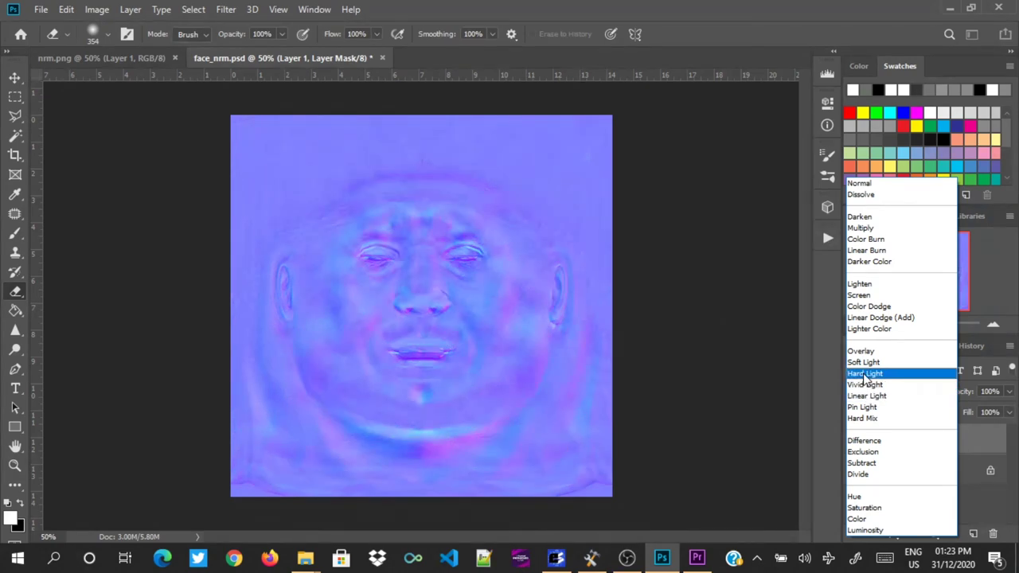
{"action": "left_click", "coordinate": [864, 374]}
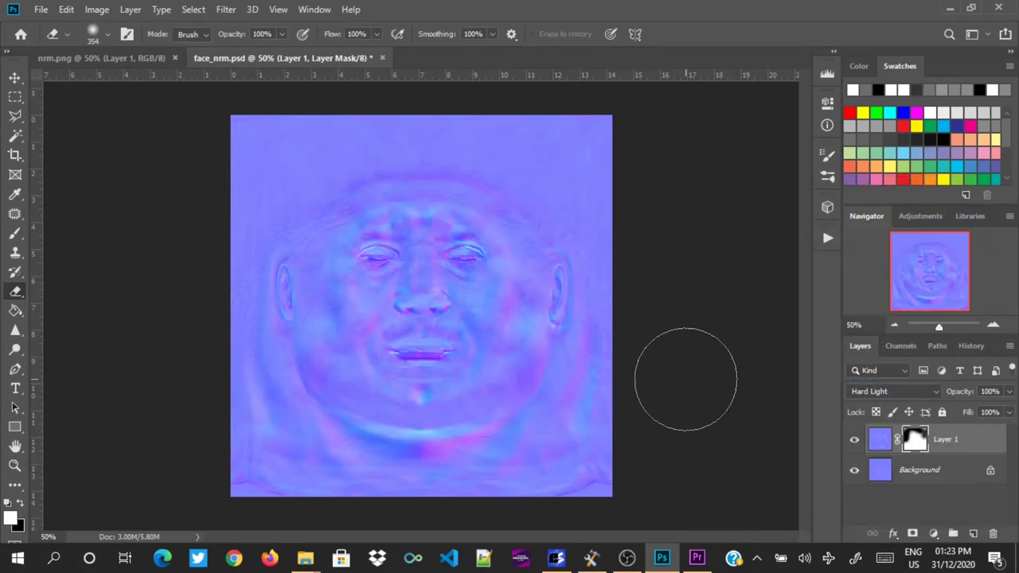
Step: Merge visible layers into Background and copy the Red channel into a new Alpha 1
{"action": "right_click", "coordinate": [953, 444]}
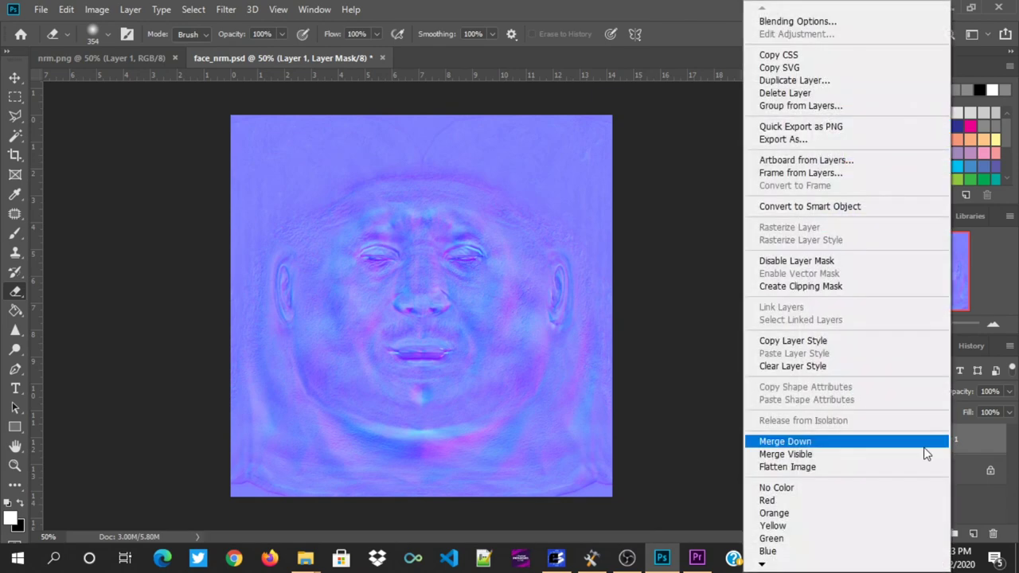
{"action": "left_click", "coordinate": [926, 452]}
{"action": "left_click", "coordinate": [895, 346]}
{"action": "left_click", "coordinate": [910, 400]}
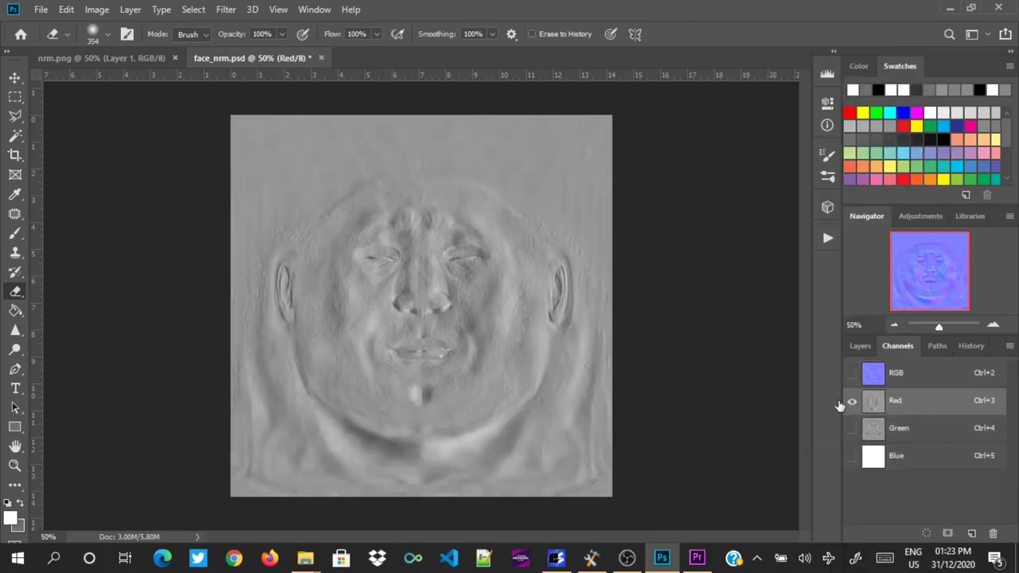
{"action": "key", "text": "ctrl+a"}
{"action": "key", "text": "ctrl+v"}
Step: Fill Red with white and Blue with black, then view the orange composite
{"action": "left_click", "coordinate": [908, 402]}
{"action": "left_click", "coordinate": [518, 295]}
{"action": "left_click", "coordinate": [896, 455]}
{"action": "key", "text": "x"}
{"action": "left_click", "coordinate": [505, 310]}
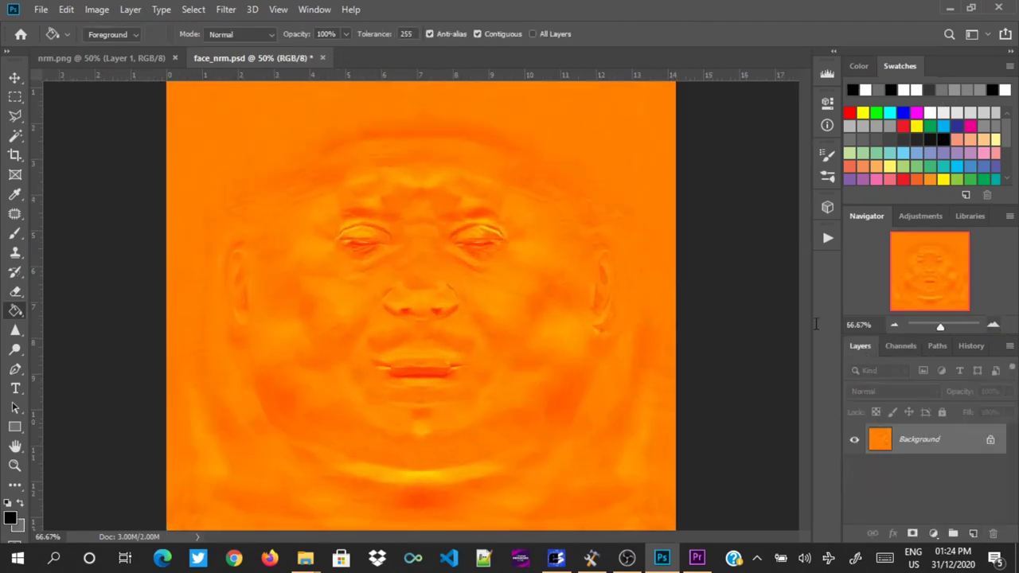